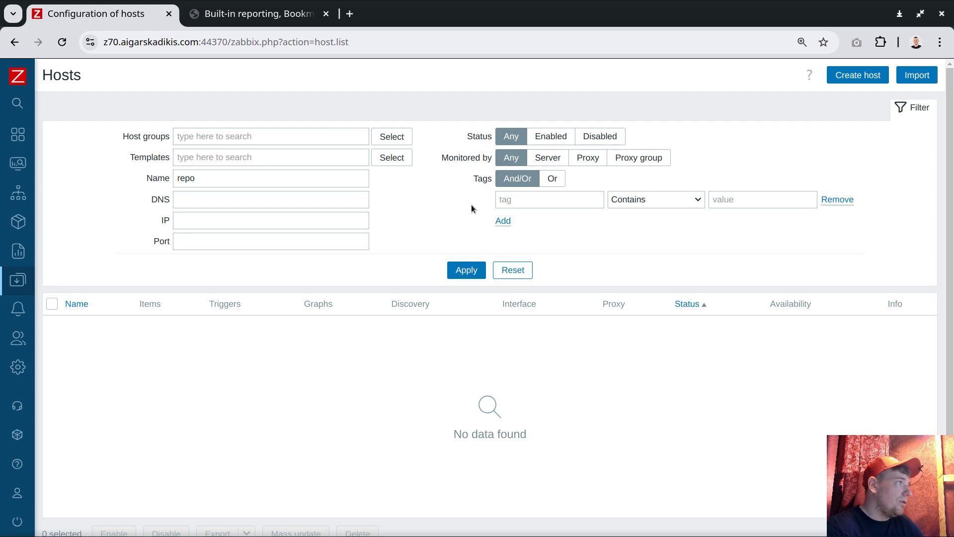
Create a host named "Menu" in a new host group called "Reports"
click(857, 75)
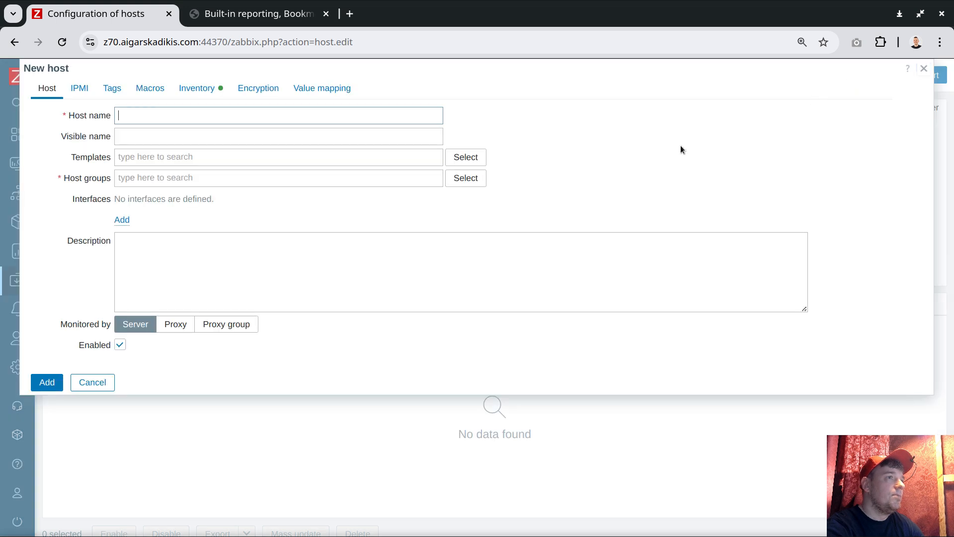
text(Me)
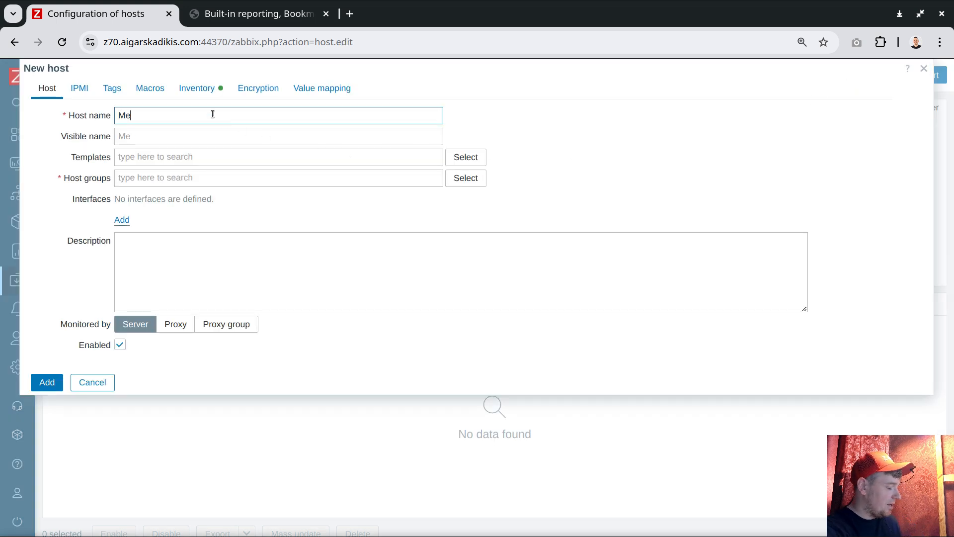
text(nu)
click(197, 174)
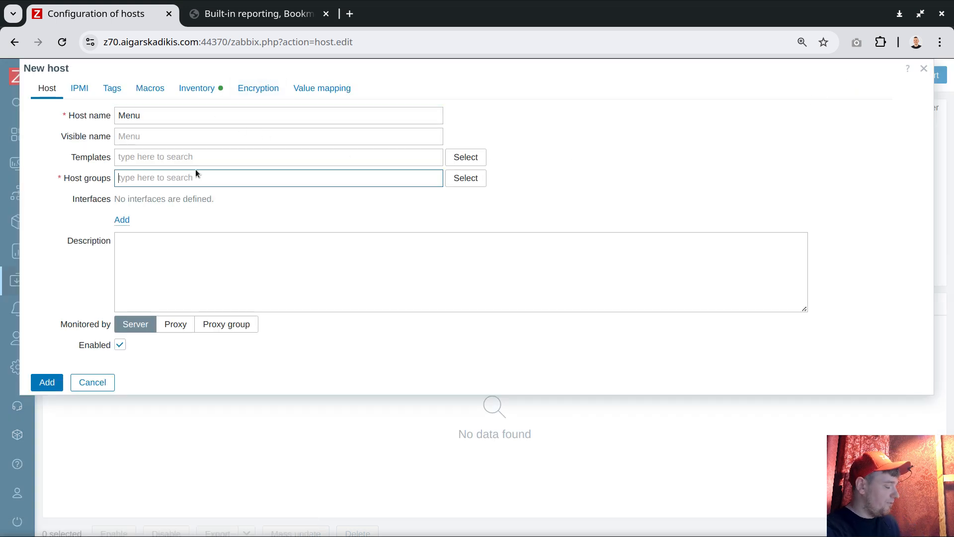
text(Reports)
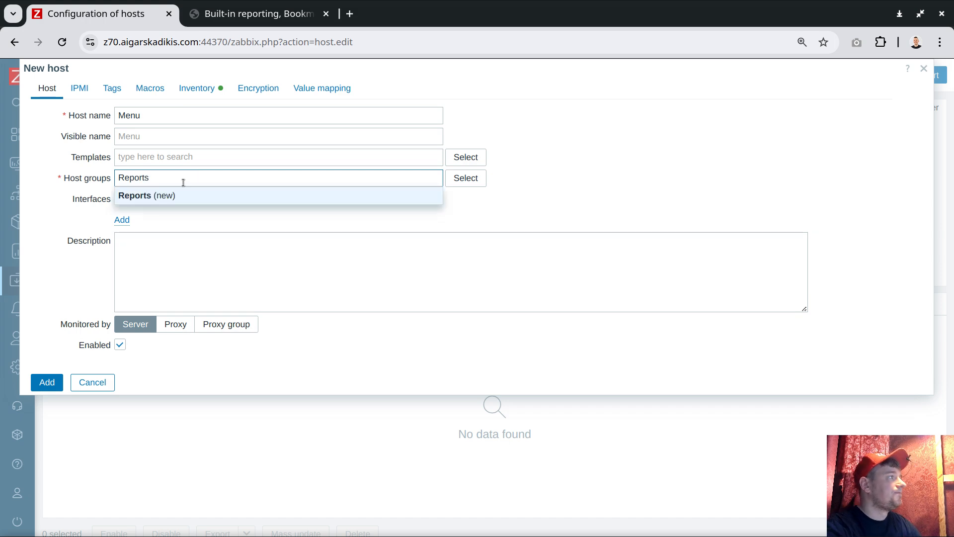
click(184, 195)
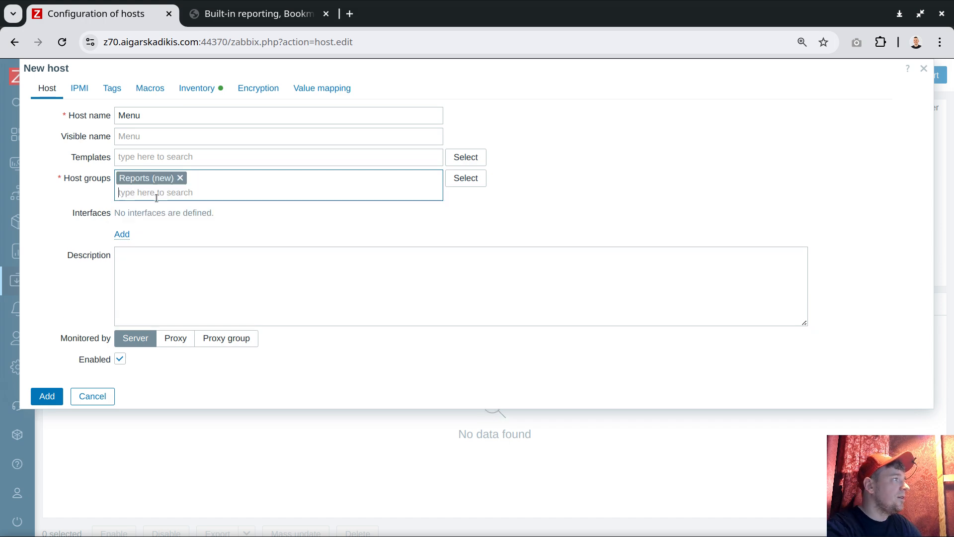
click(46, 398)
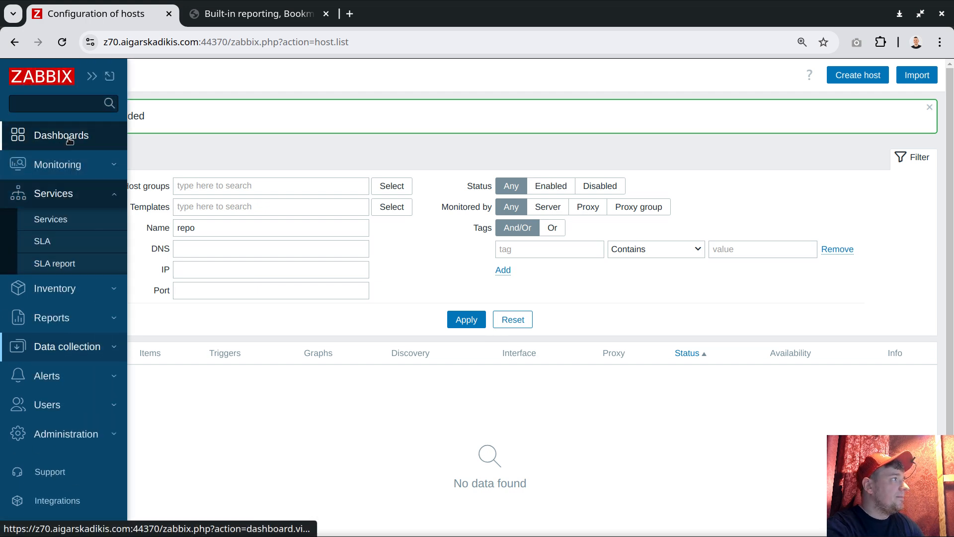
Open the "Host online status" dashboard and highlight the part of its address starting at zabbix.php
click(70, 140)
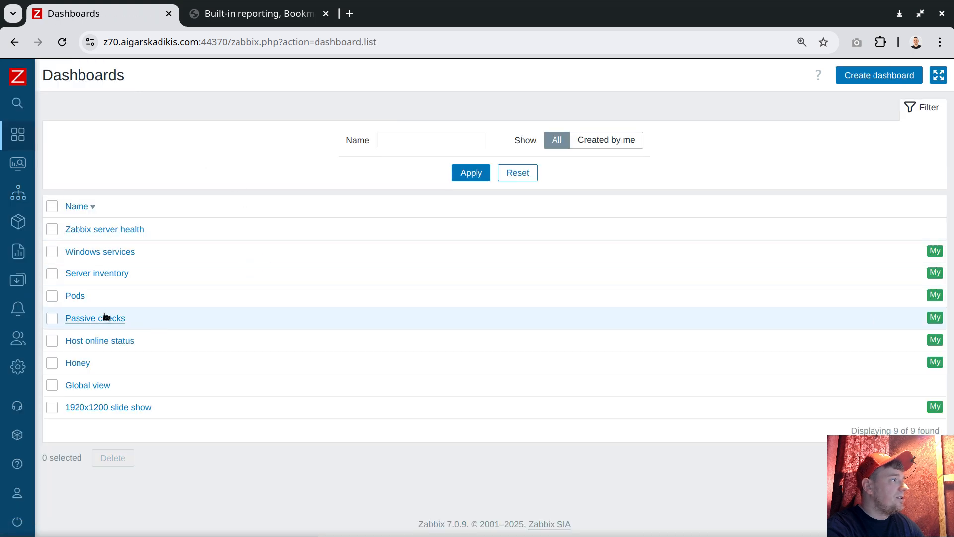
click(116, 342)
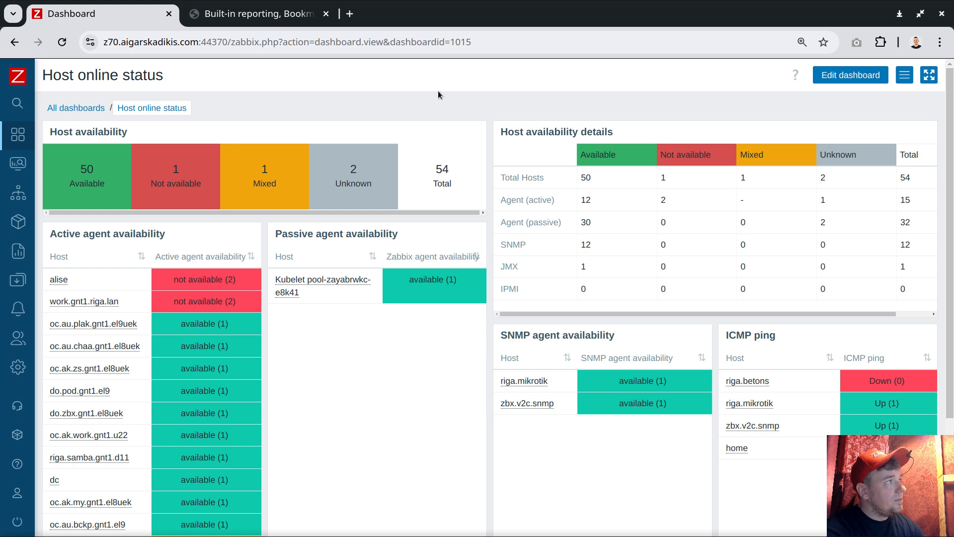
click(283, 38)
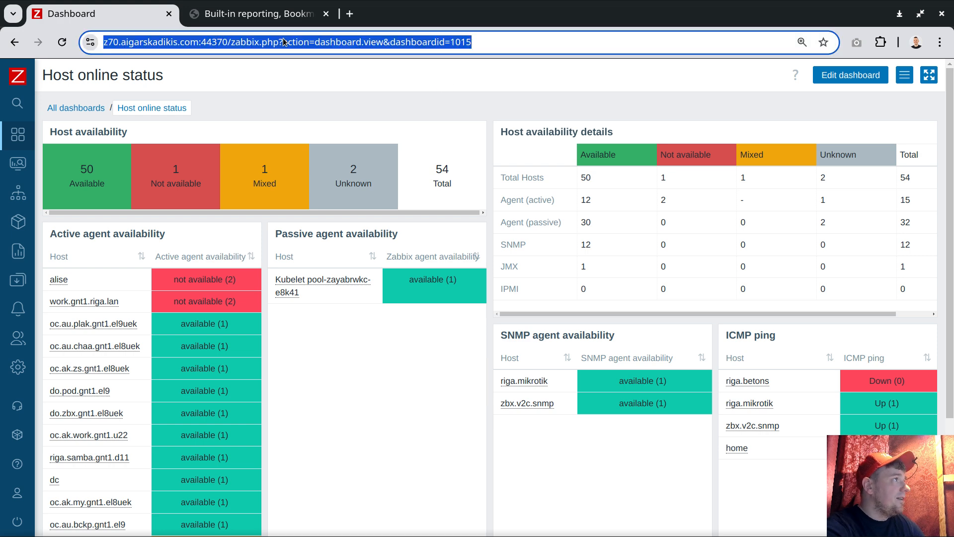
click(311, 41)
drag(263, 41, 513, 42)
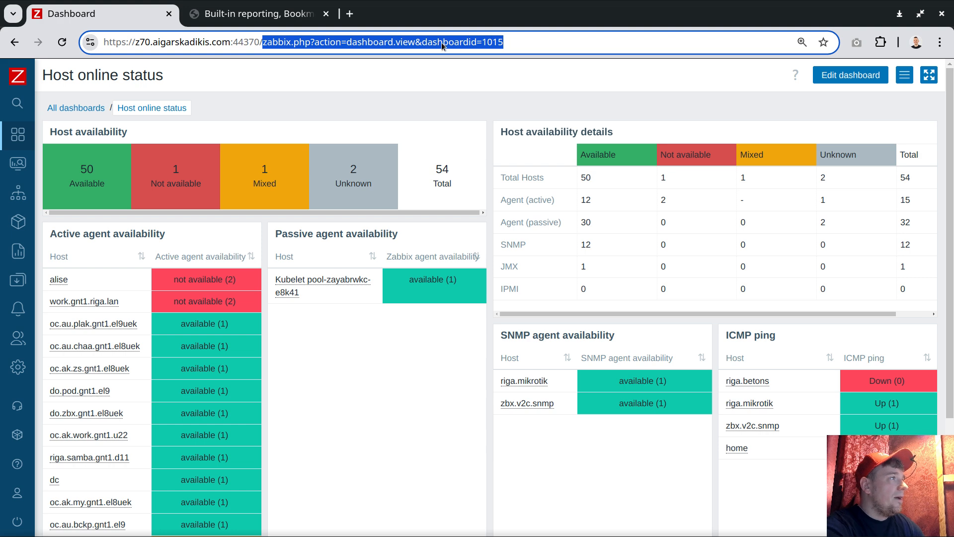
click(443, 44)
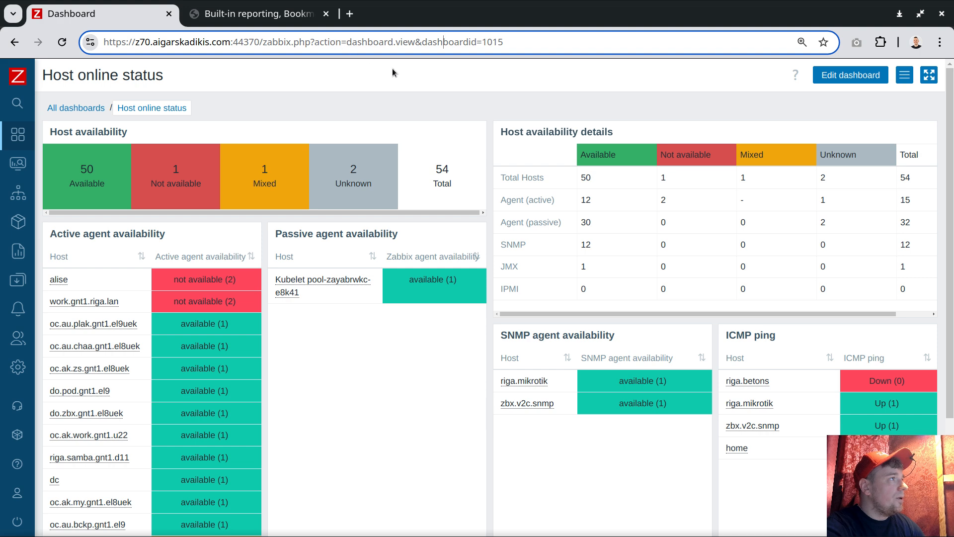
Select the full address of the "Host online status" dashboard and open it in a second browser tab
triple_click(276, 44)
right_click(278, 45)
key(Escape)
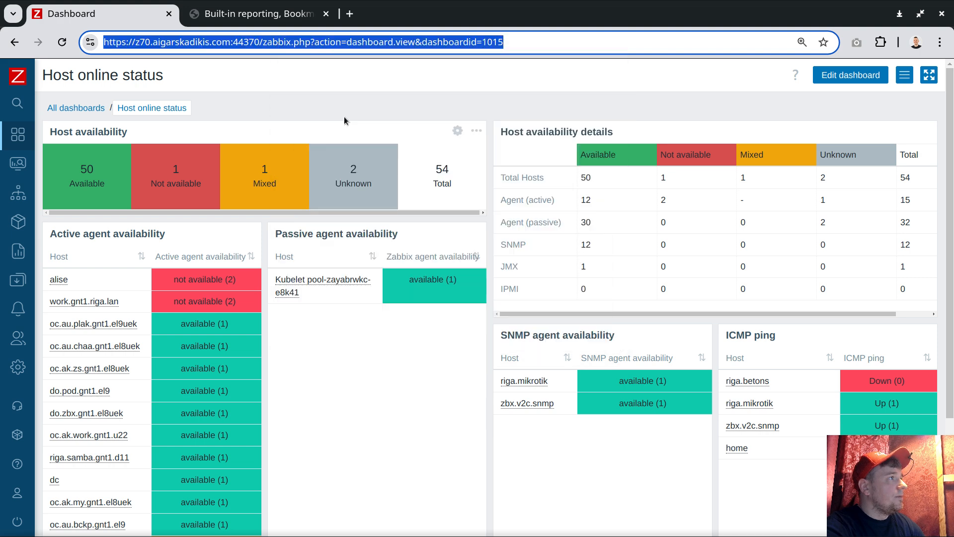
middle_click(349, 14)
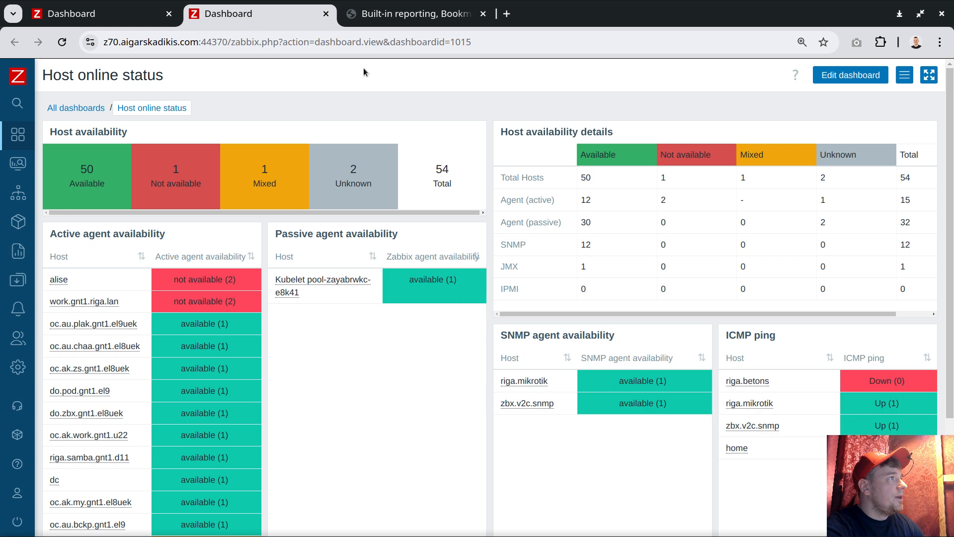
Load the dashboard's print version by changing the action in the second tab's address to dashboard.print
mouse_move(29, 217)
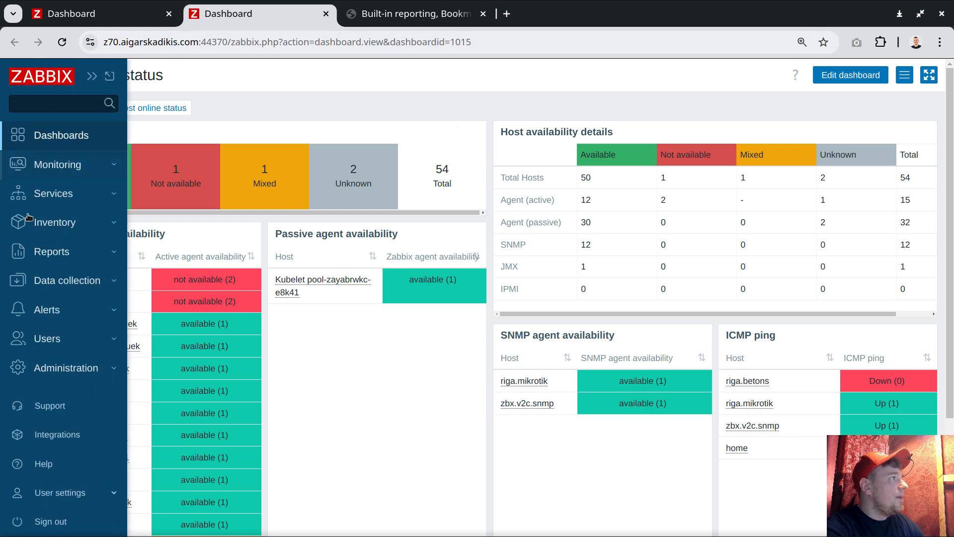
click(381, 43)
click(400, 43)
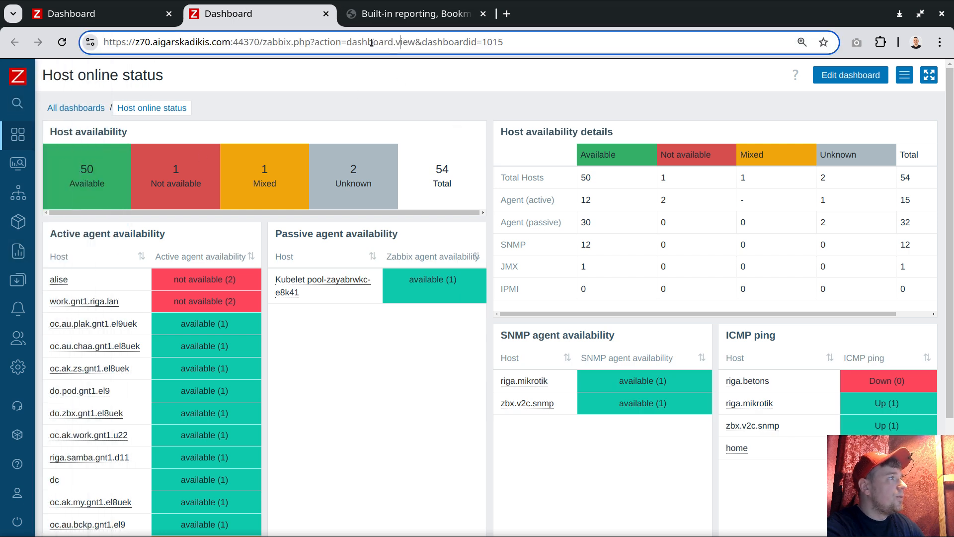
double_click(403, 42)
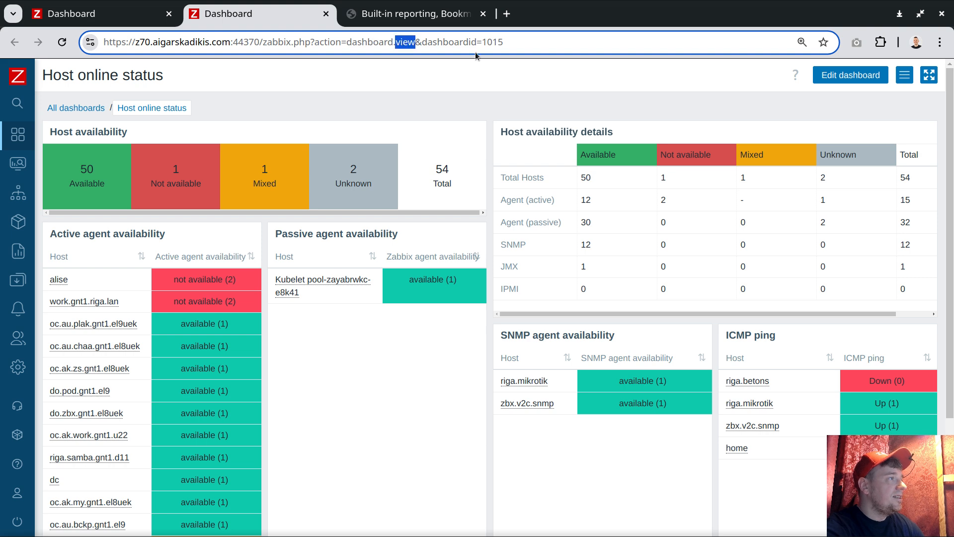
text(print)
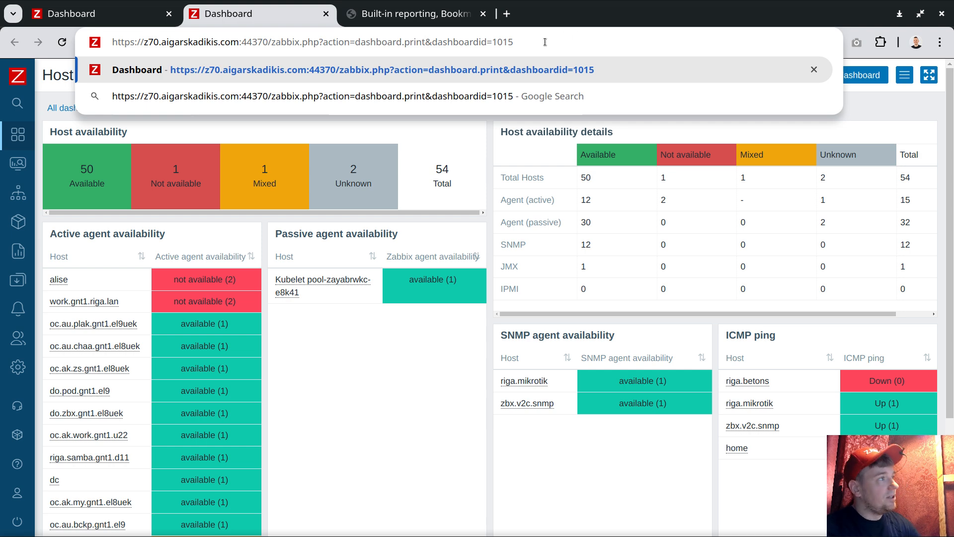
key(Return)
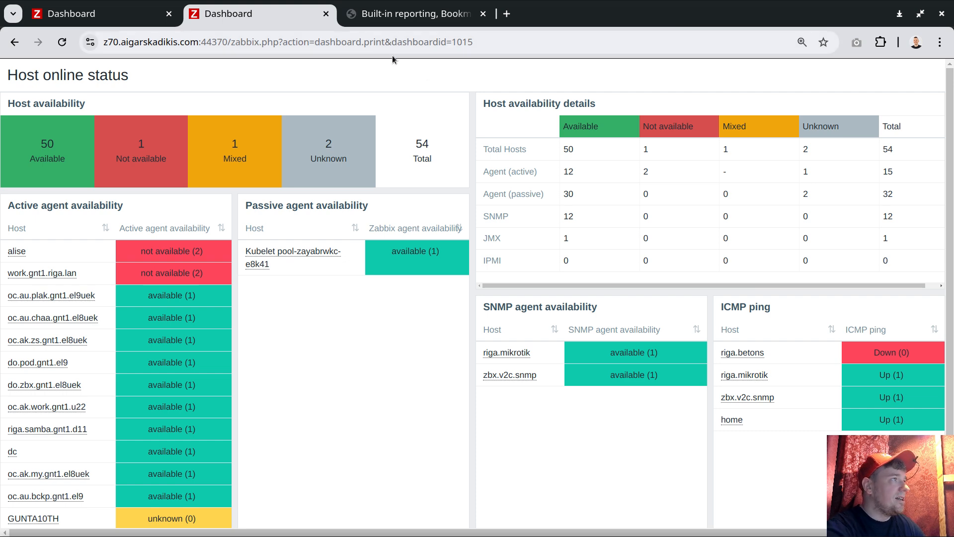
Copy the relative address zabbix.php?action=dashboard.print&dashboardid=1015 of the print version
drag(263, 42, 505, 43)
right_click(406, 43)
click(451, 146)
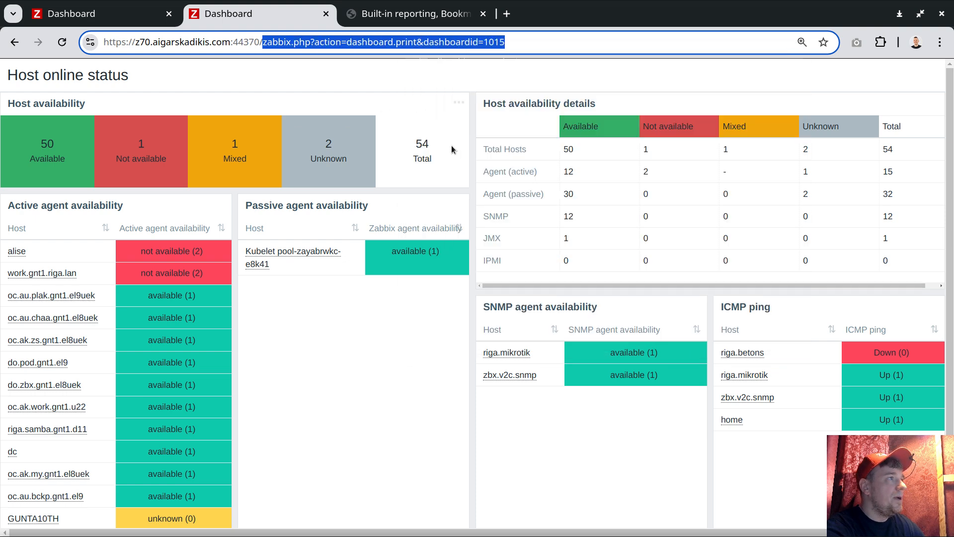
Return to the original dashboard tab, go to the alert scripts list and start a new script
click(100, 20)
mouse_move(20, 304)
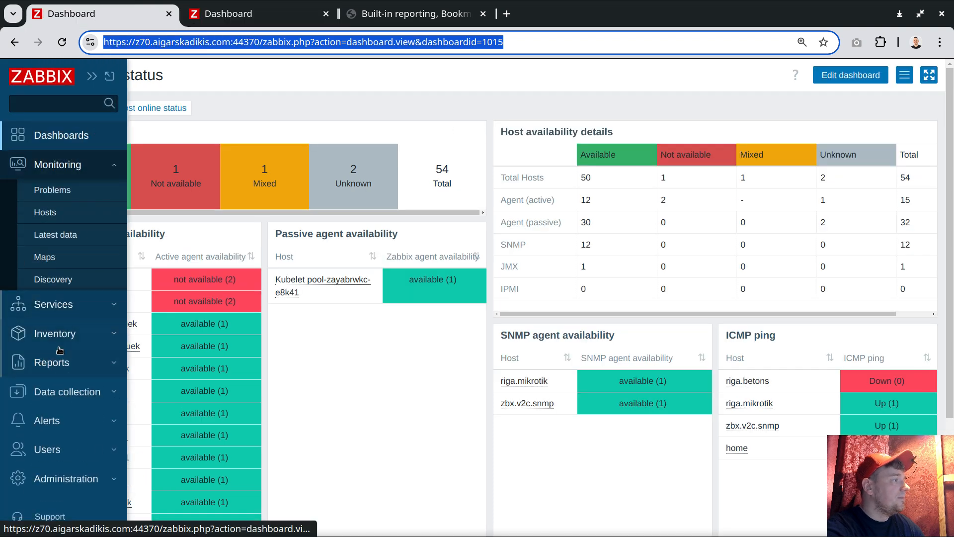
click(70, 393)
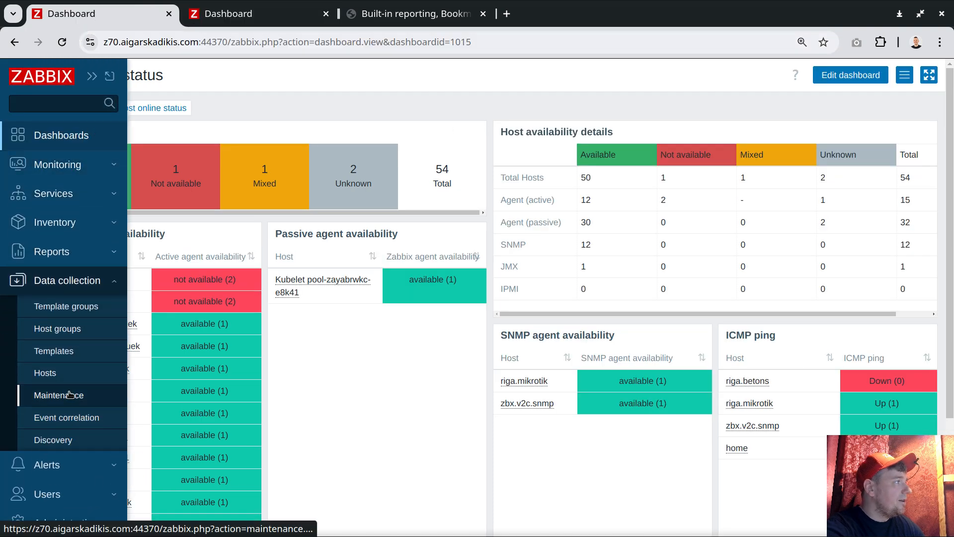
click(60, 465)
click(118, 381)
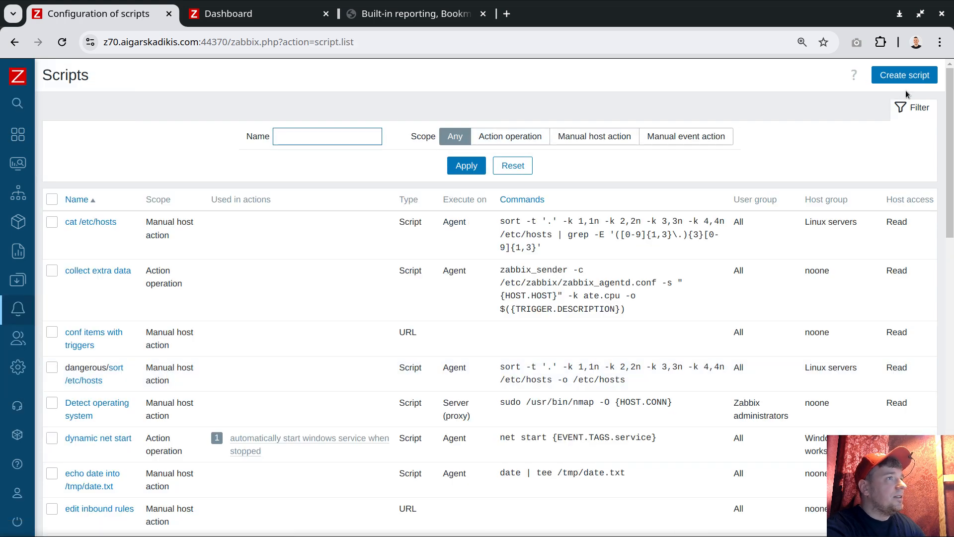
click(901, 77)
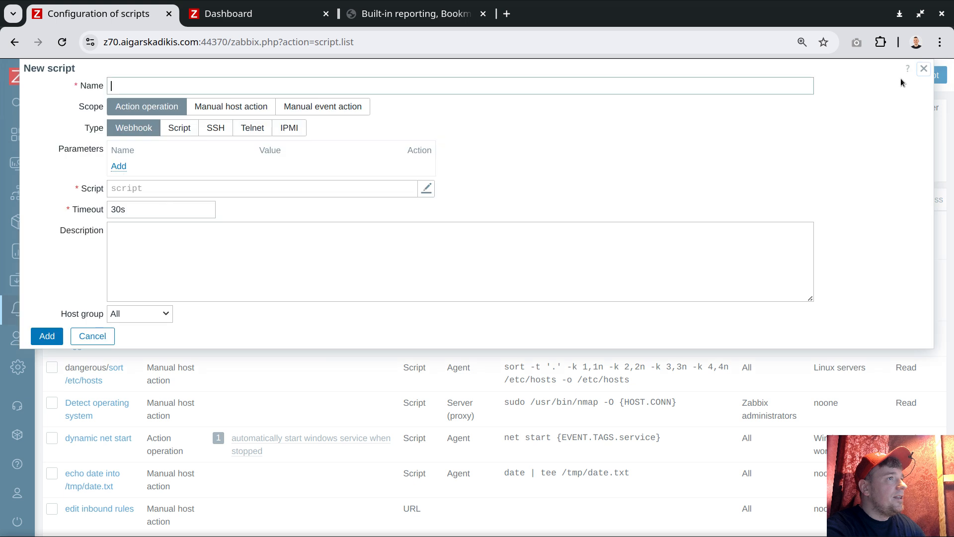
Set the script's scope to Manual host action, its type to URL, and paste zabbix.php?action=dashboard.print&dashboardid=1015 as its URL
click(253, 110)
click(157, 155)
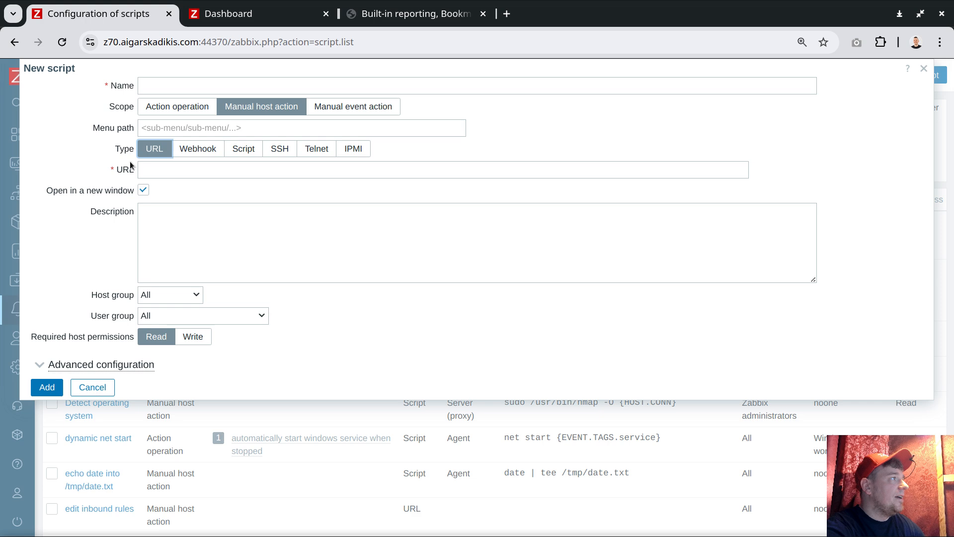
click(168, 170)
key(ctrl+v)
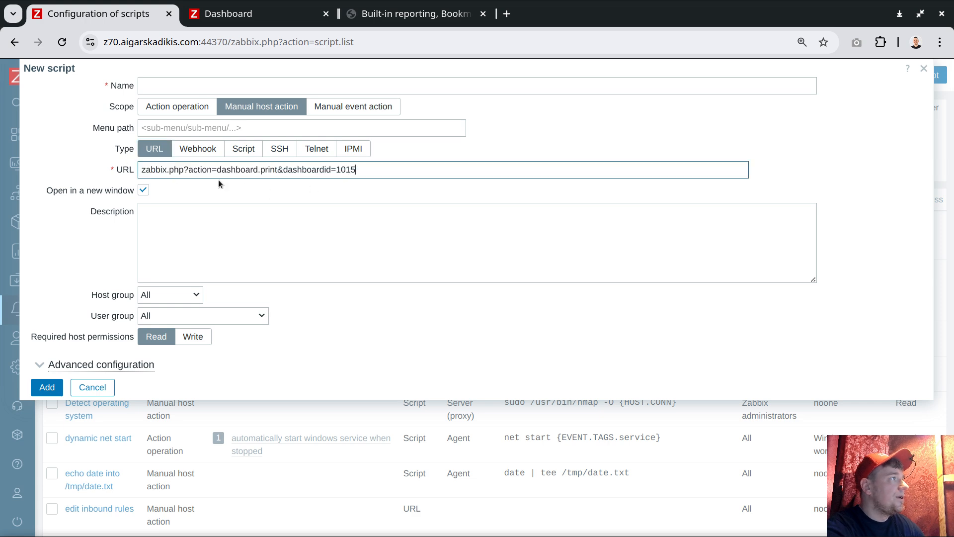
Name the new script "Show: Host online status"
click(156, 88)
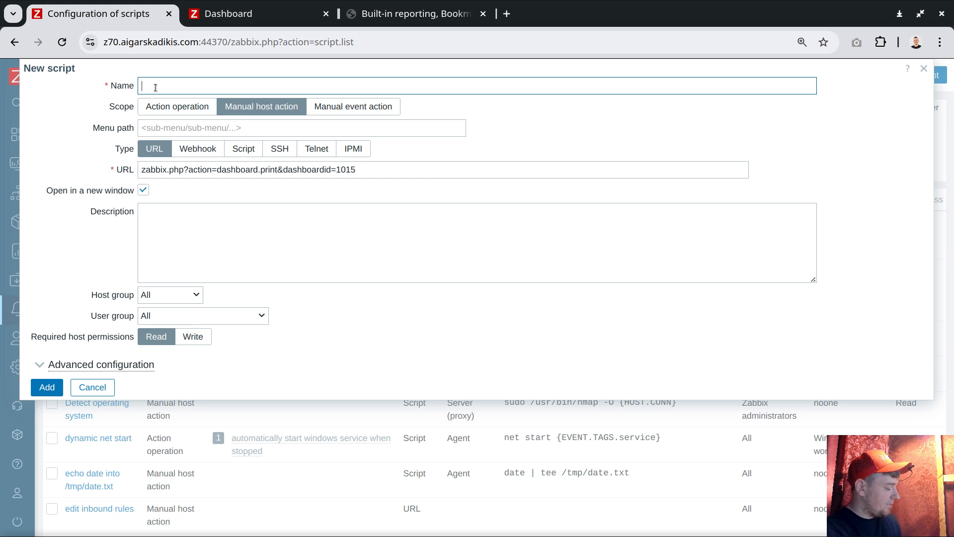
text(Show: )
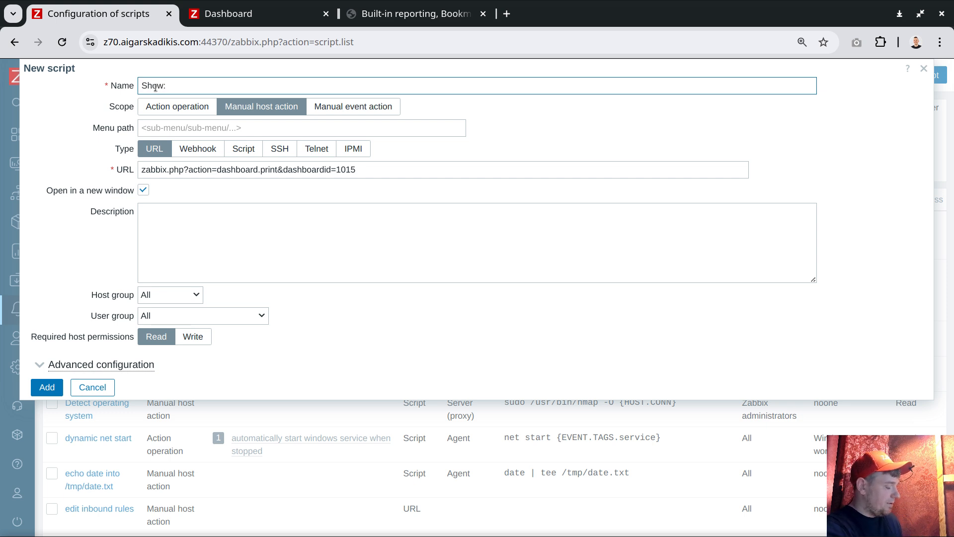
text(Host online s)
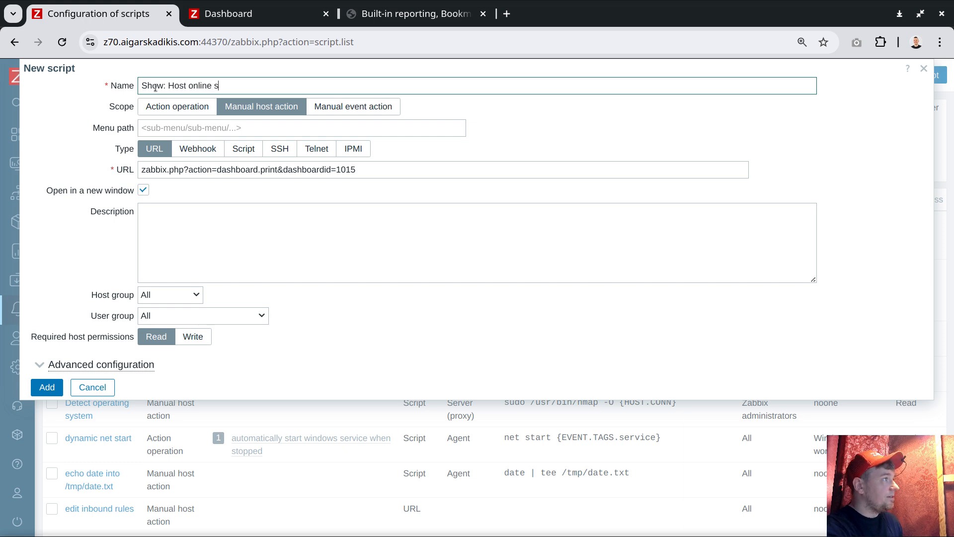
text(tatus)
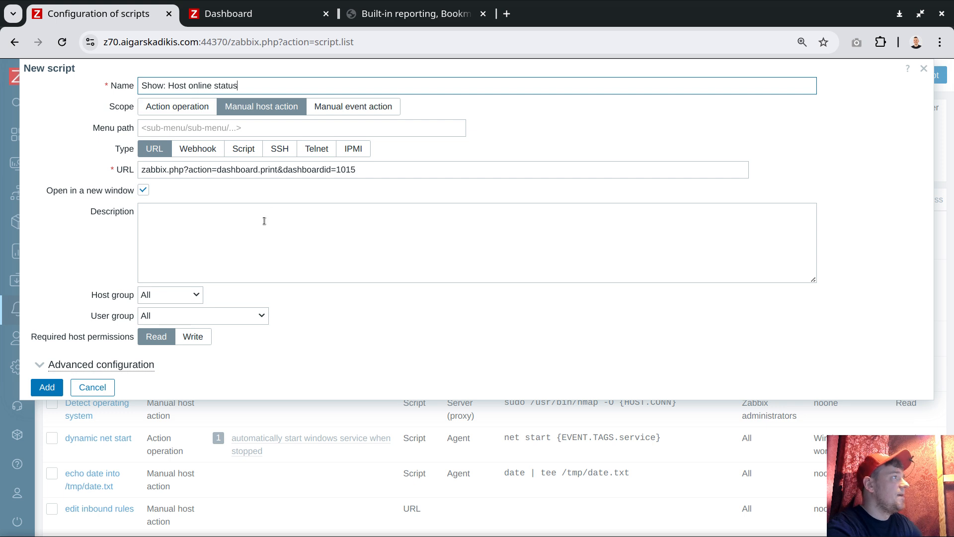
Limit the script to the selected host group "Reports" and add it
click(172, 295)
click(165, 323)
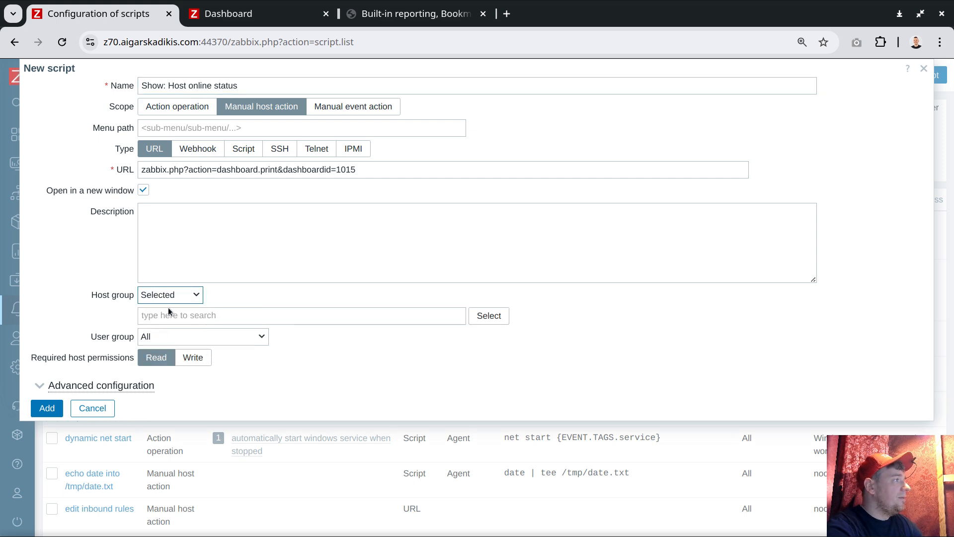
click(171, 314)
text(repr)
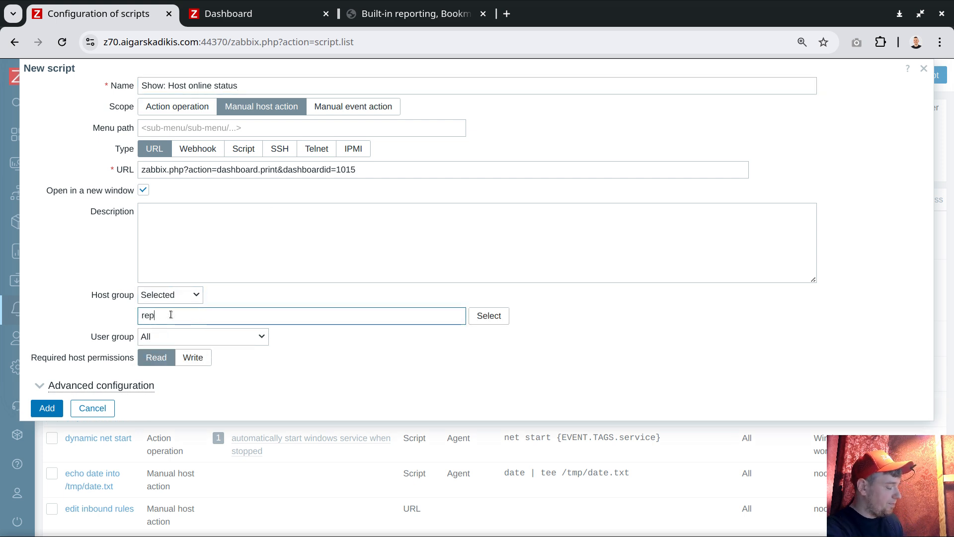
key(BackSpace)
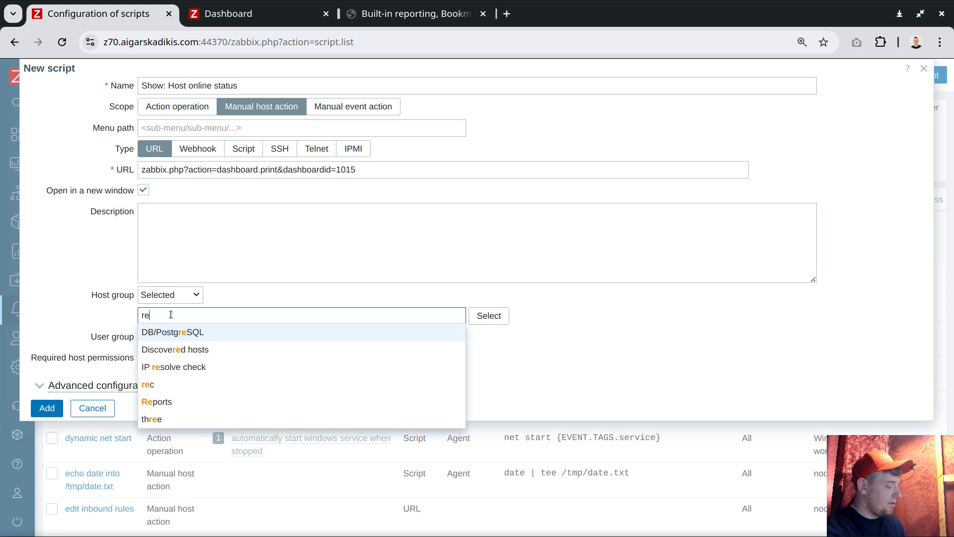
text(po)
click(164, 331)
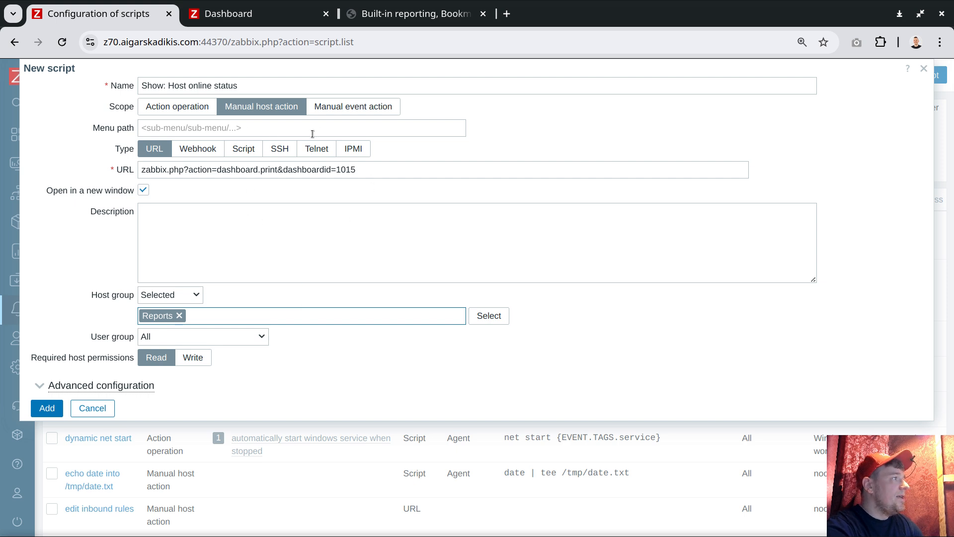
triple_click(261, 90)
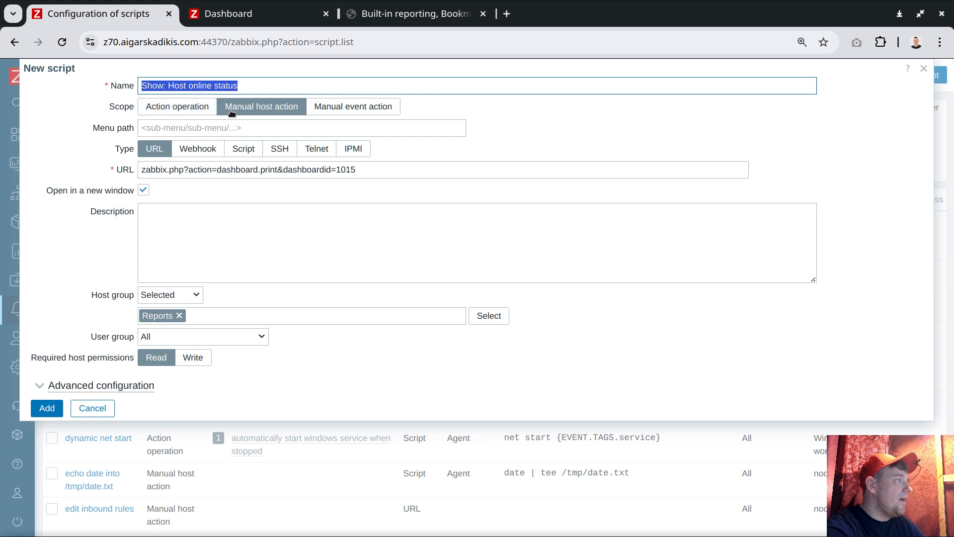
click(52, 409)
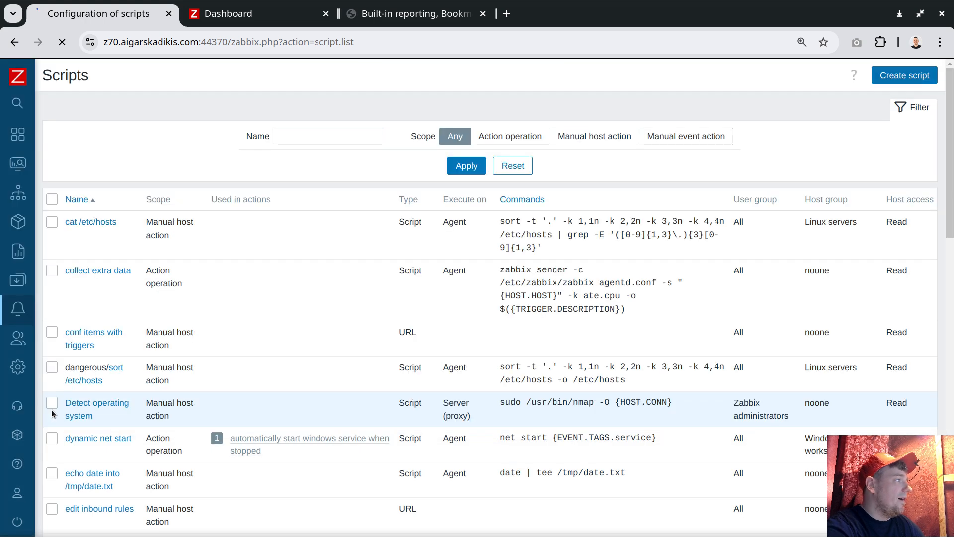
Filter the script list by the name "show"
text(show)
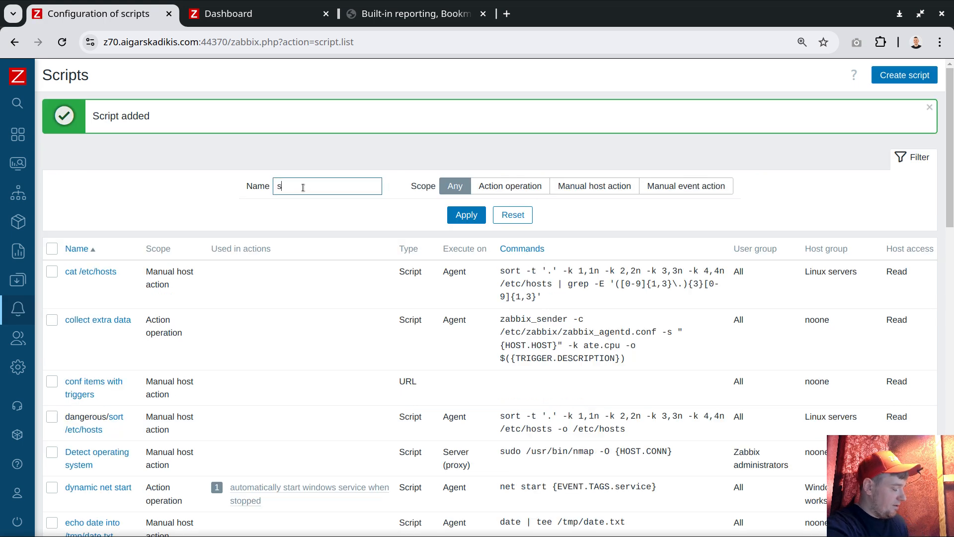
key(Return)
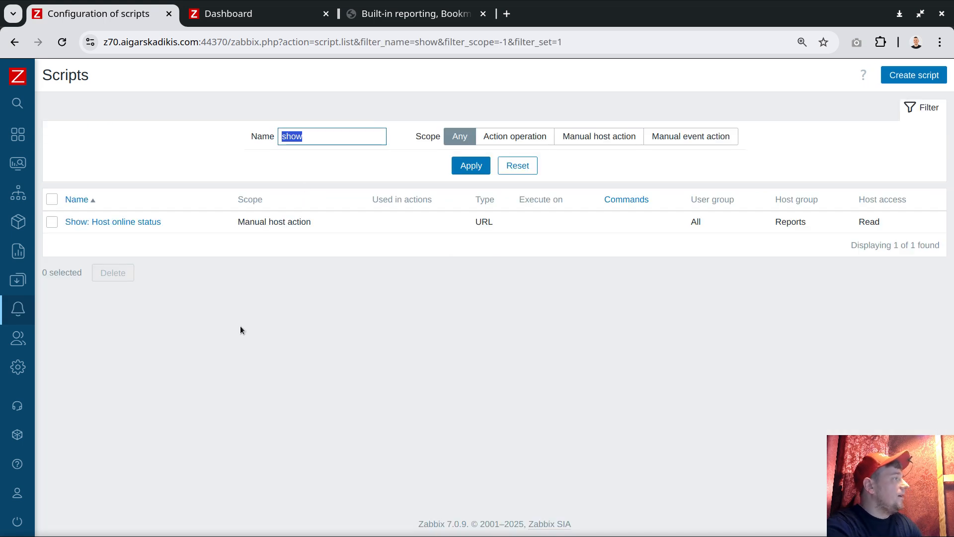
Go to the monitored hosts list and filter it by the name "menu"
mouse_move(14, 172)
click(48, 167)
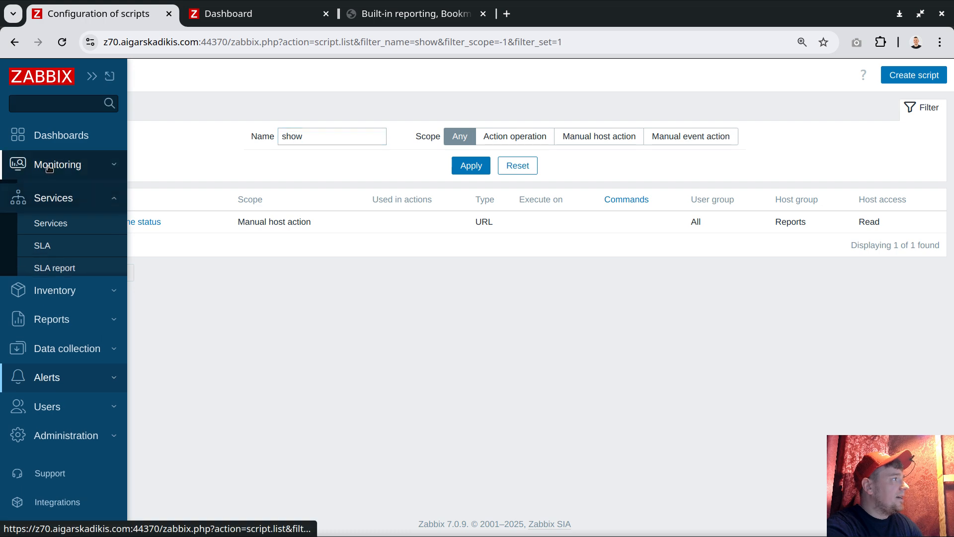
click(47, 214)
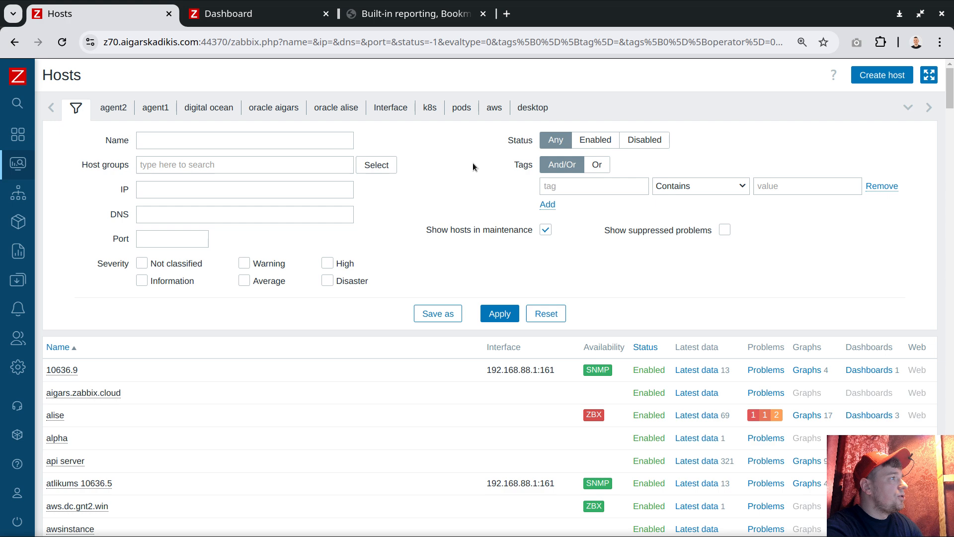
click(882, 75)
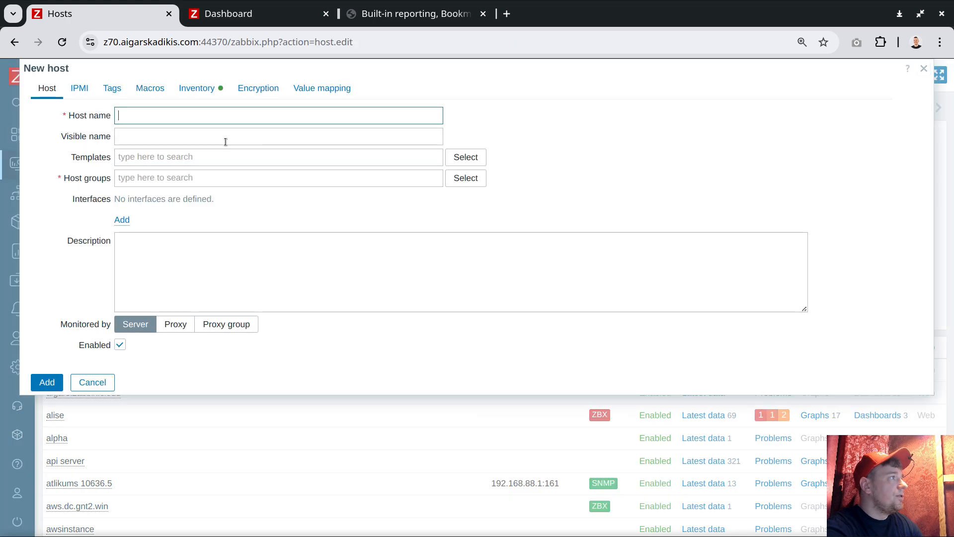
click(93, 384)
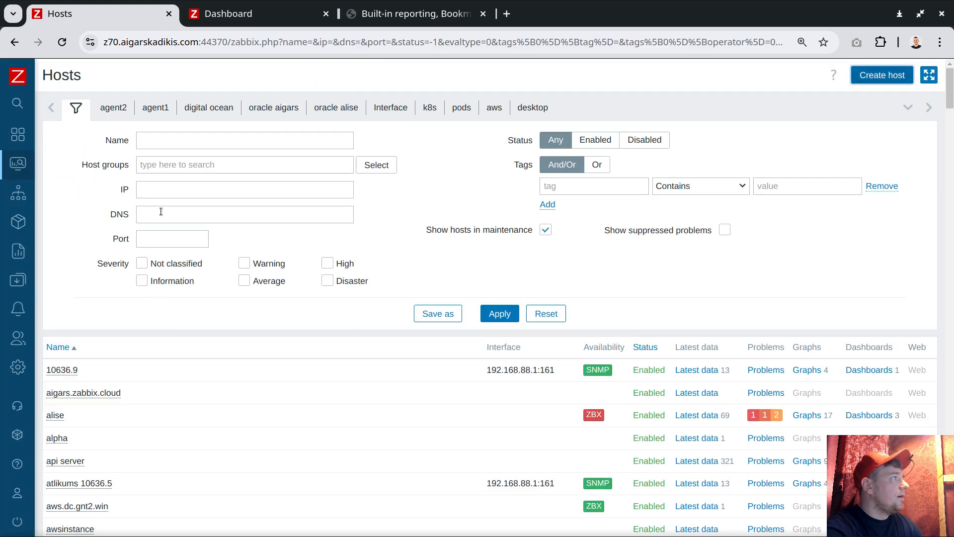
mouse_move(7, 213)
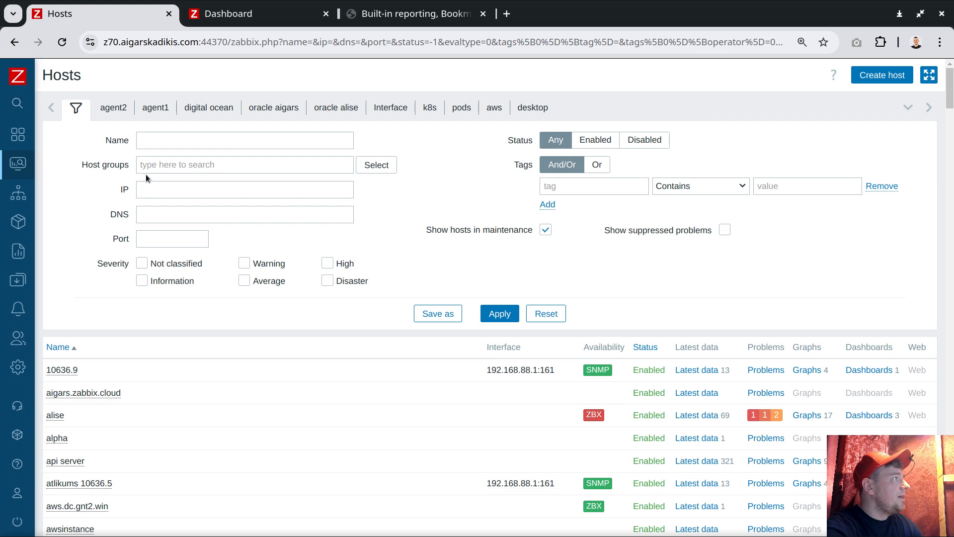
click(152, 142)
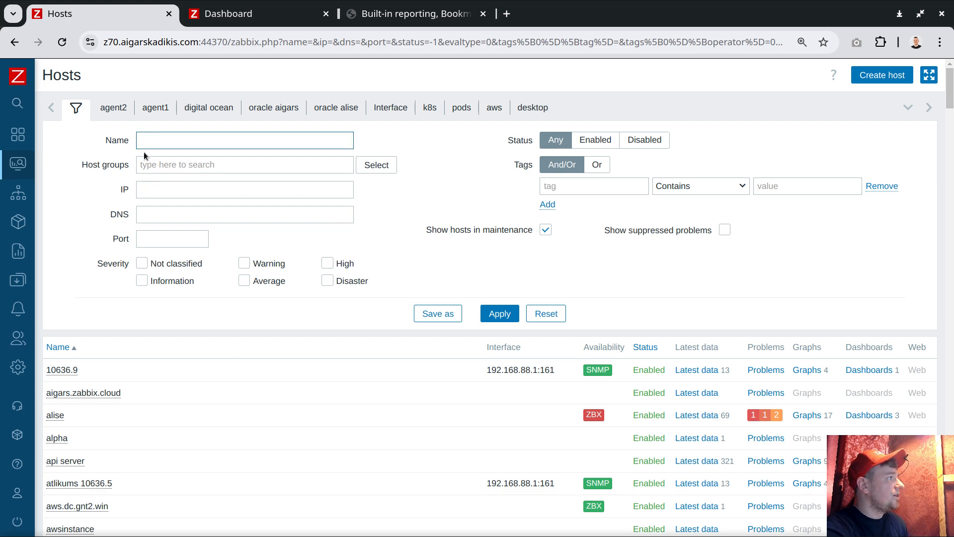
text(menu)
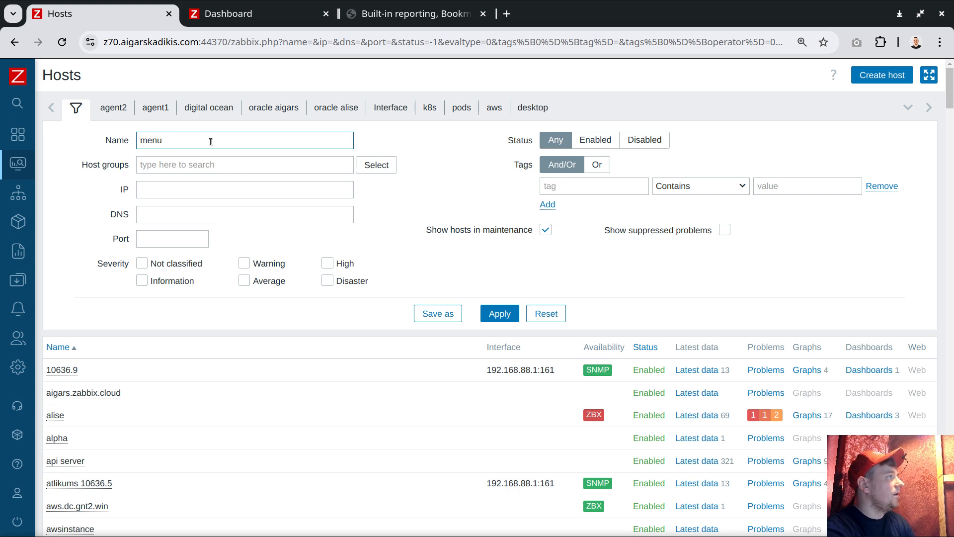
key(Return)
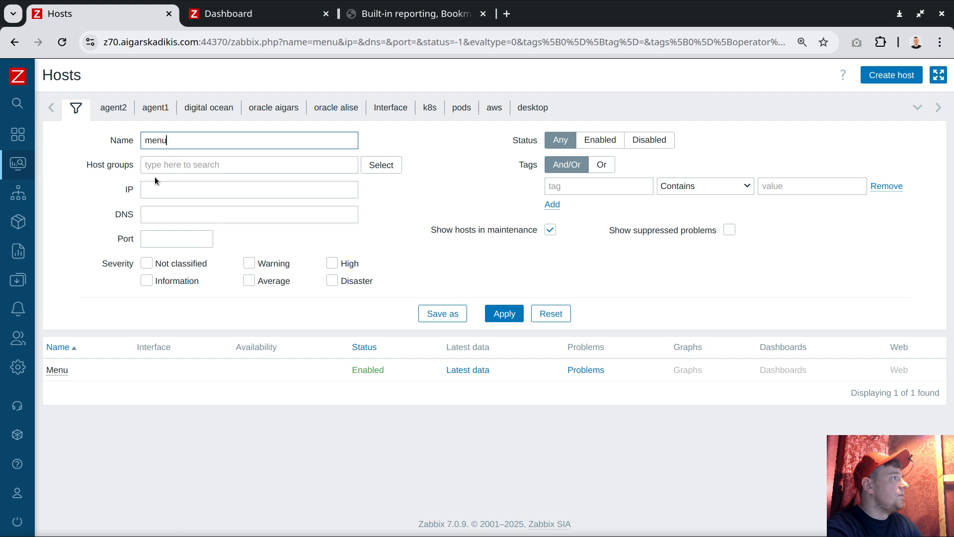
Save the current host filter as "reports" and move it to first place among the saved filters
click(442, 313)
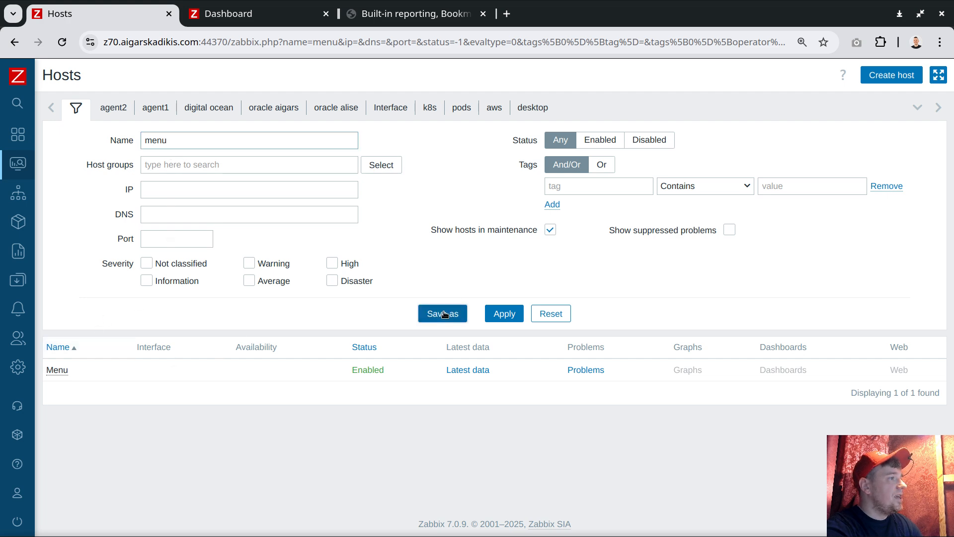
key(ctrl+a)
text(repor)
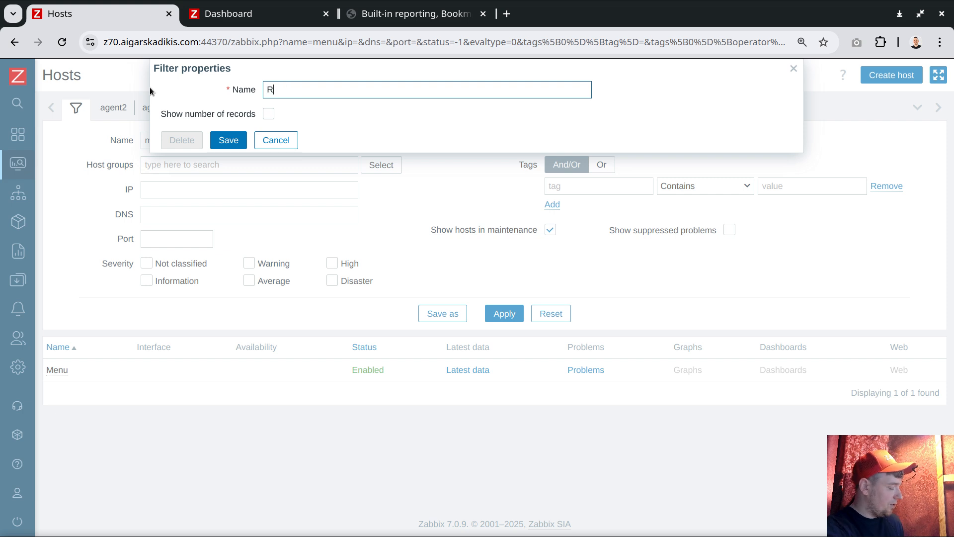
text(ts)
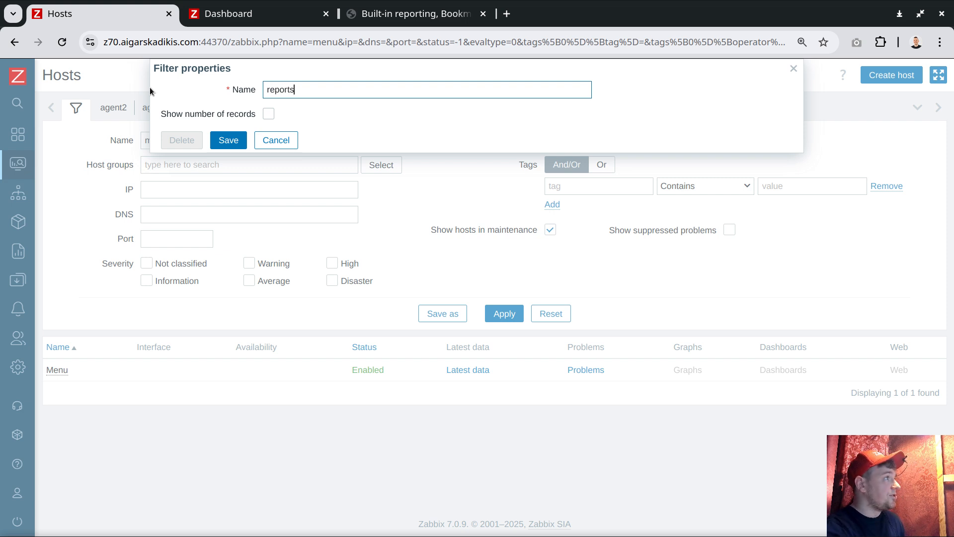
click(224, 141)
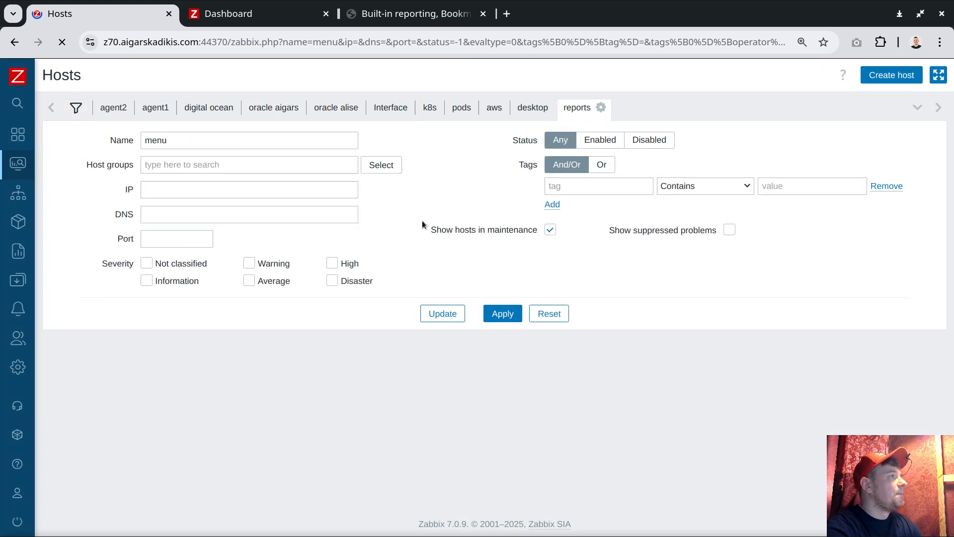
drag(579, 107, 132, 103)
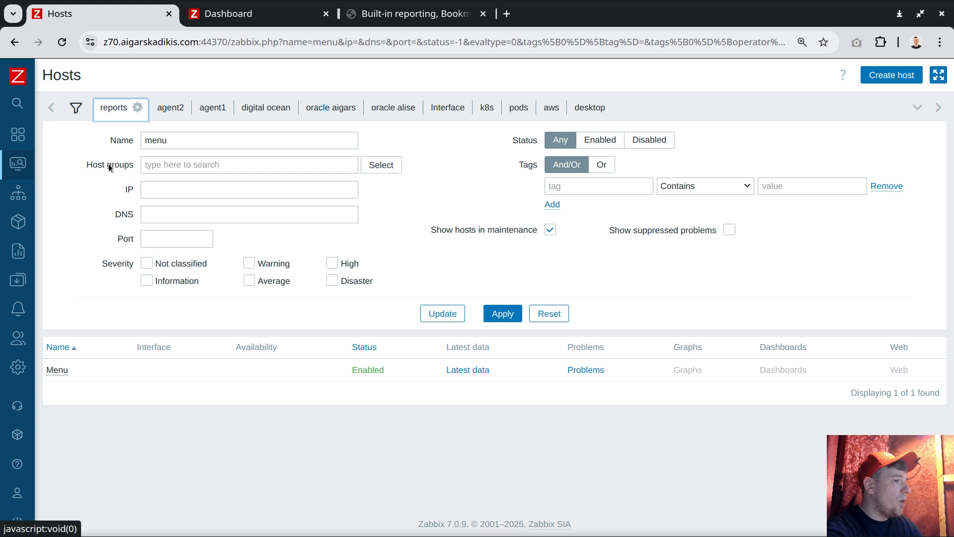
Test the "Show: Host online status" link from the Menu host and close the dashboard it opens
mouse_move(96, 299)
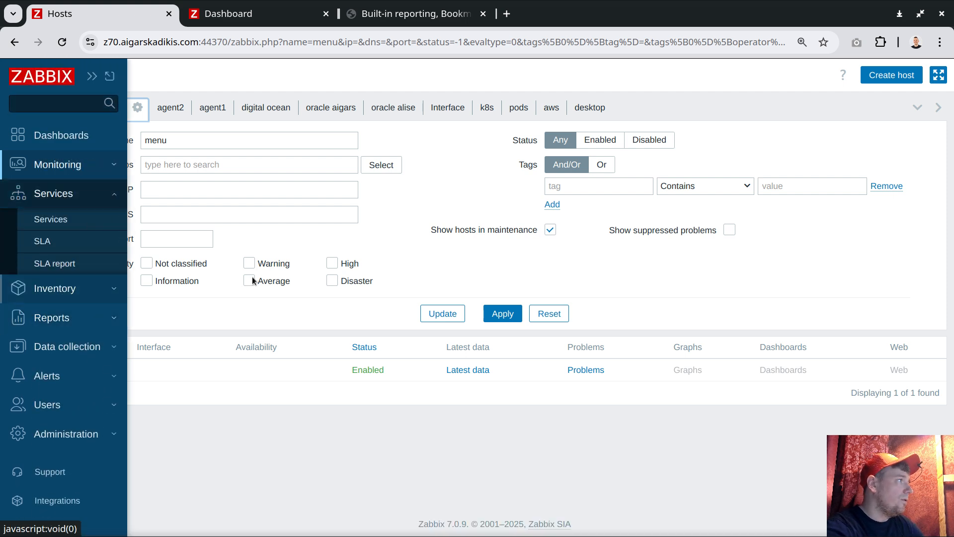
click(70, 165)
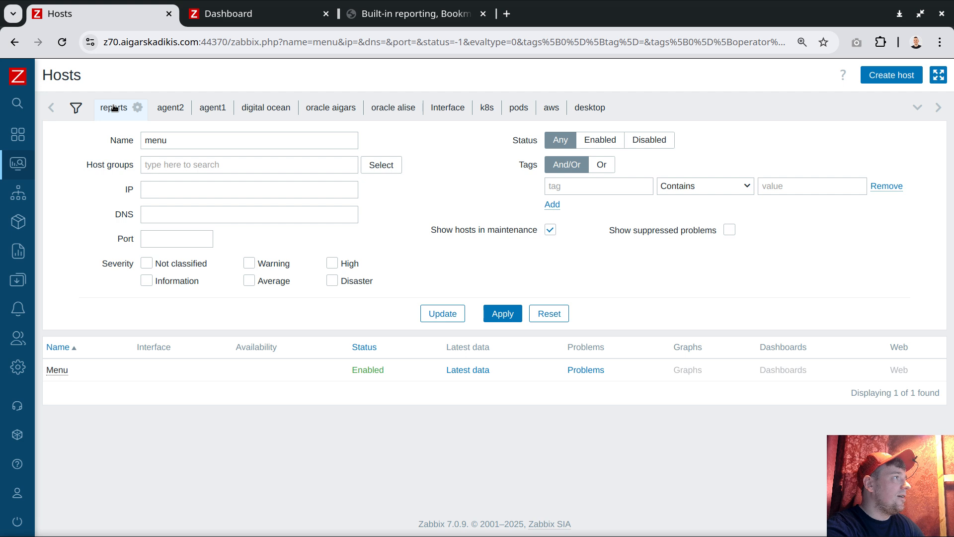
click(60, 371)
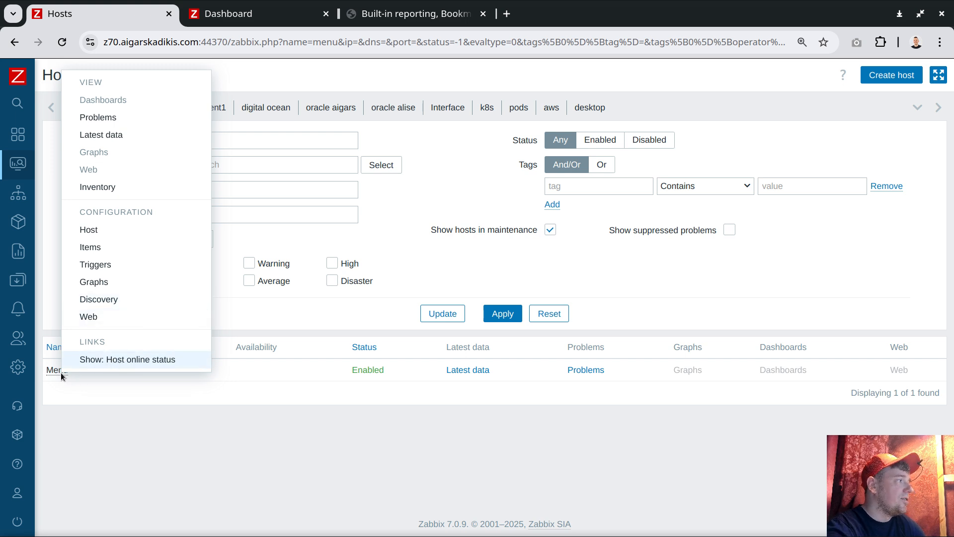
click(130, 362)
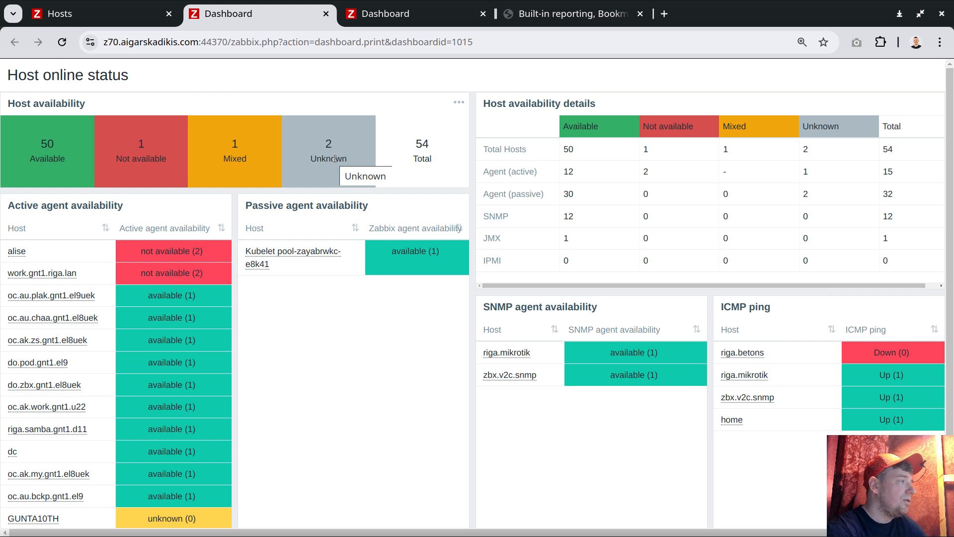
click(326, 13)
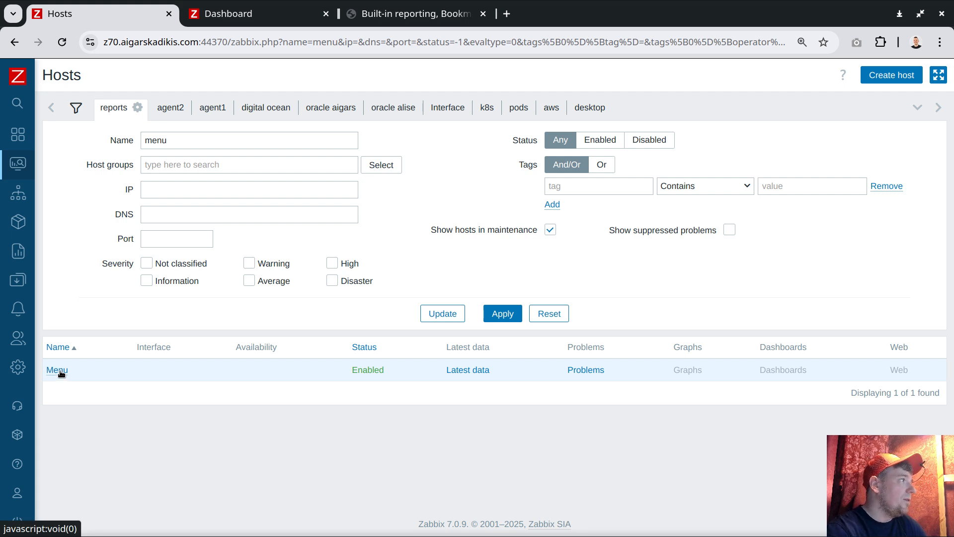
Go to the Problems page and set its time period to Previous week
mouse_move(23, 199)
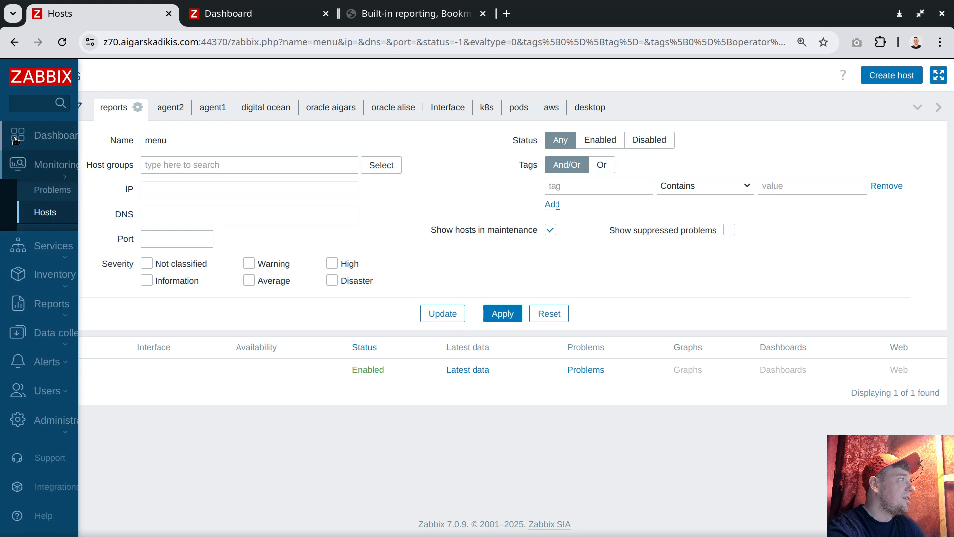
click(49, 193)
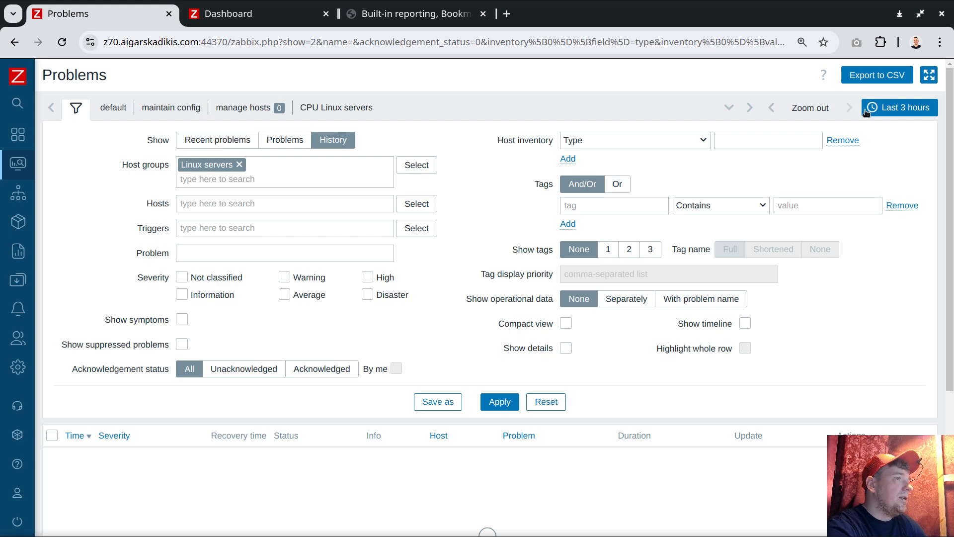
click(892, 112)
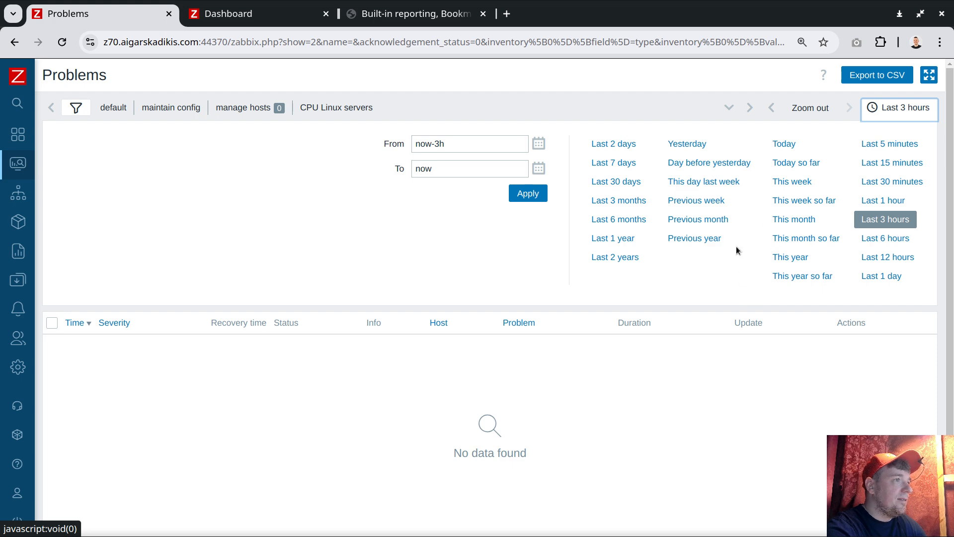
click(698, 203)
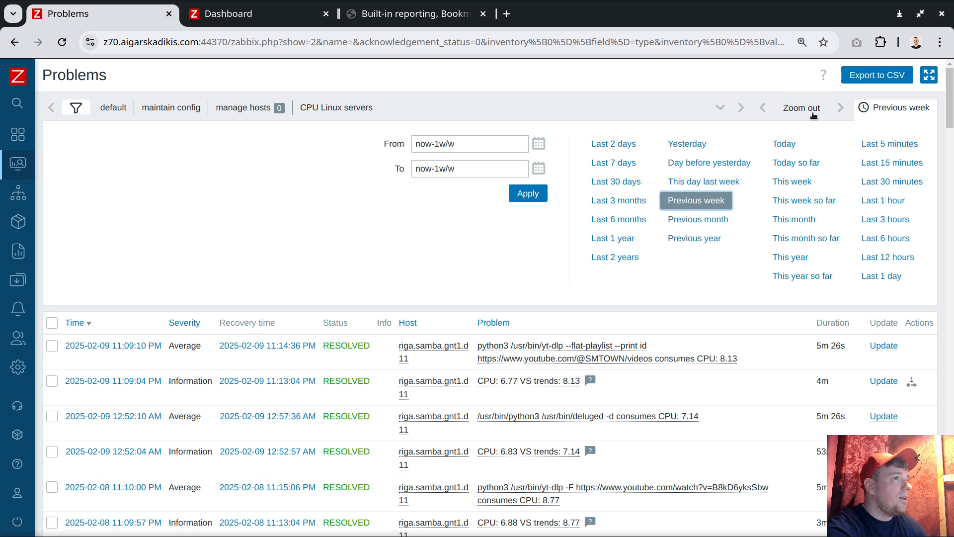
click(890, 108)
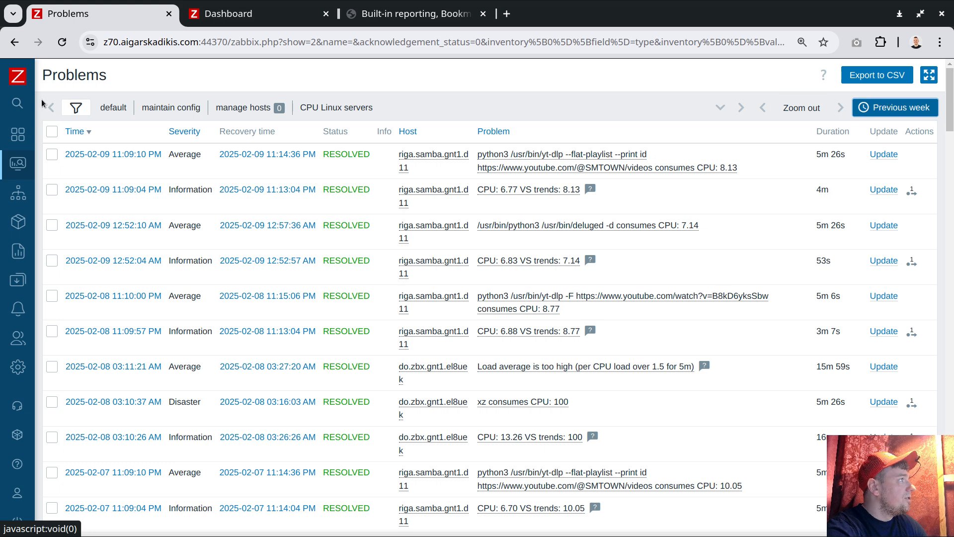
Clear the host group in the problems filter, choose "Linux servers" again and apply the filter
click(76, 108)
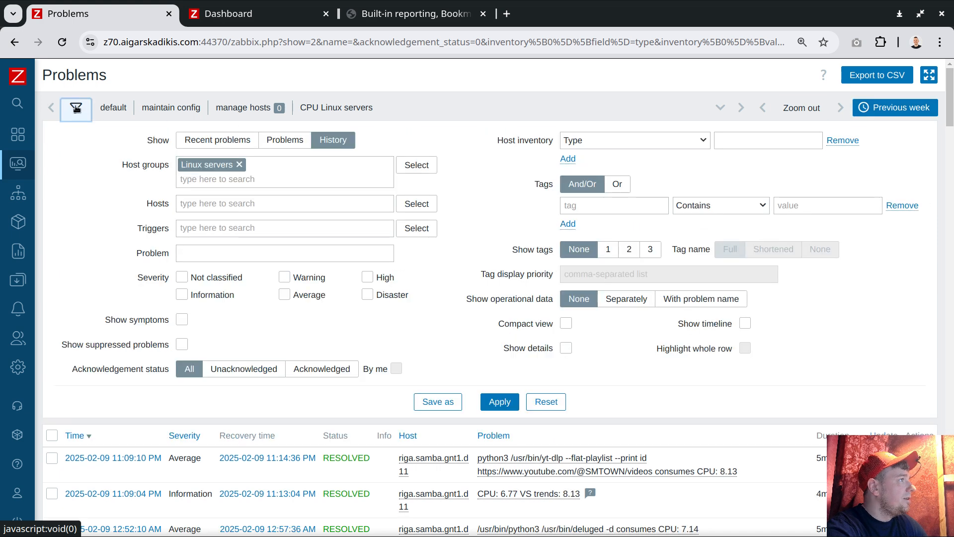
click(239, 165)
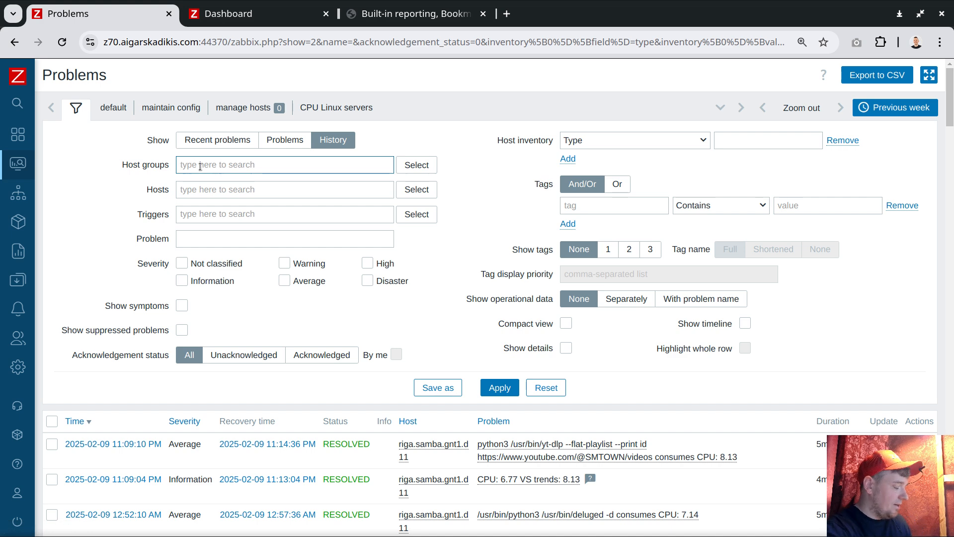
click(200, 166)
text(linux)
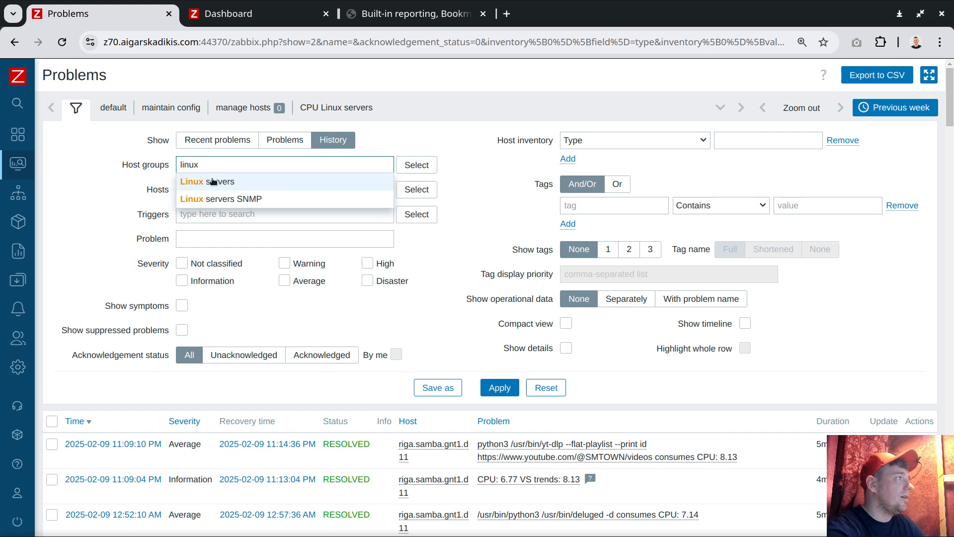
click(211, 182)
click(499, 403)
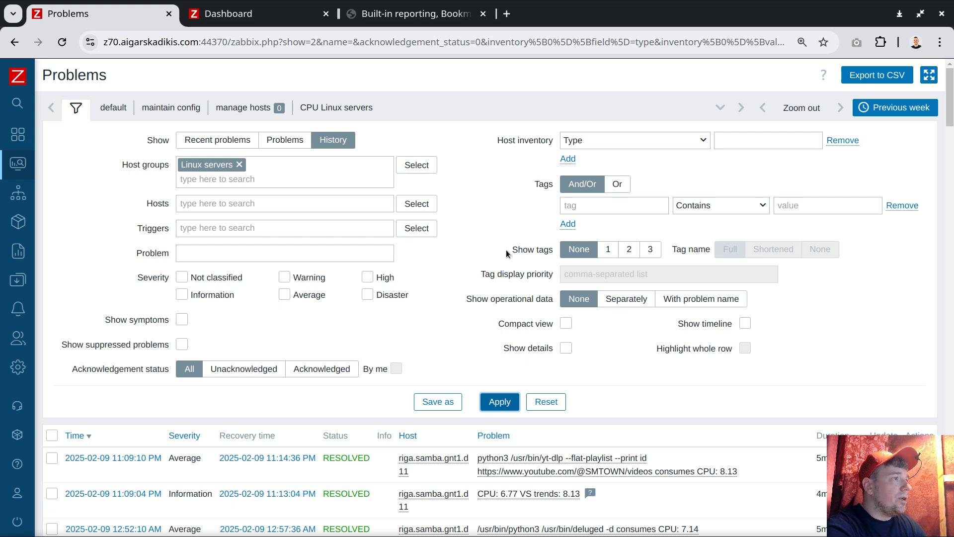
Set Show tags and Show operational data to None, keep the timeline off, and apply the problems filter
drag(506, 250, 554, 252)
click(585, 252)
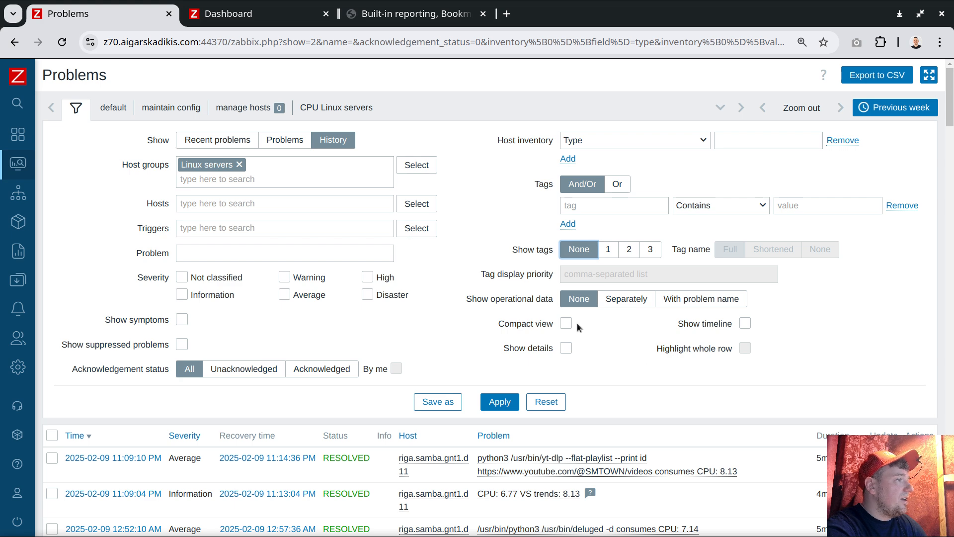
click(745, 323)
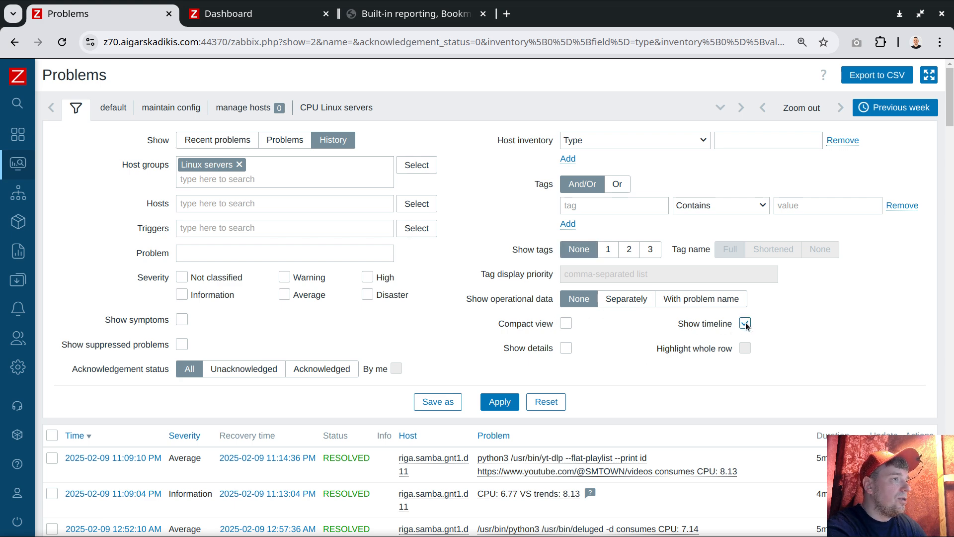
click(745, 323)
click(684, 300)
click(621, 302)
click(582, 301)
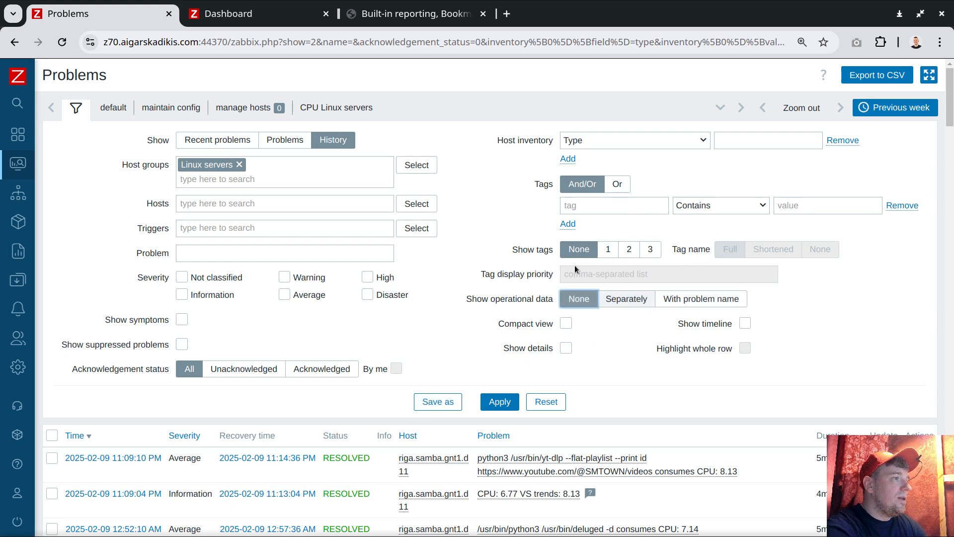
key(shift+Tab)
click(492, 402)
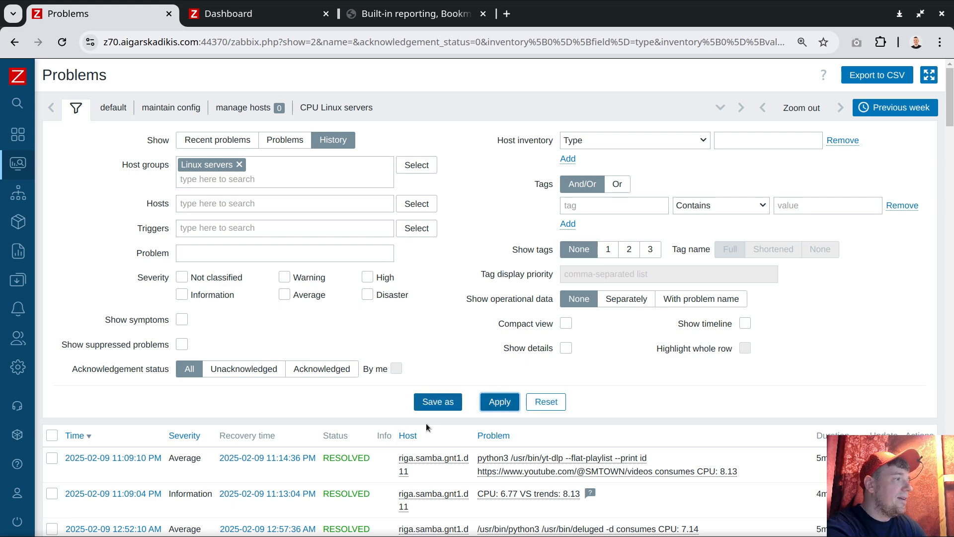
Copy the filtered Problems page address from "zabbix.php" through its end, without the server part
click(265, 43)
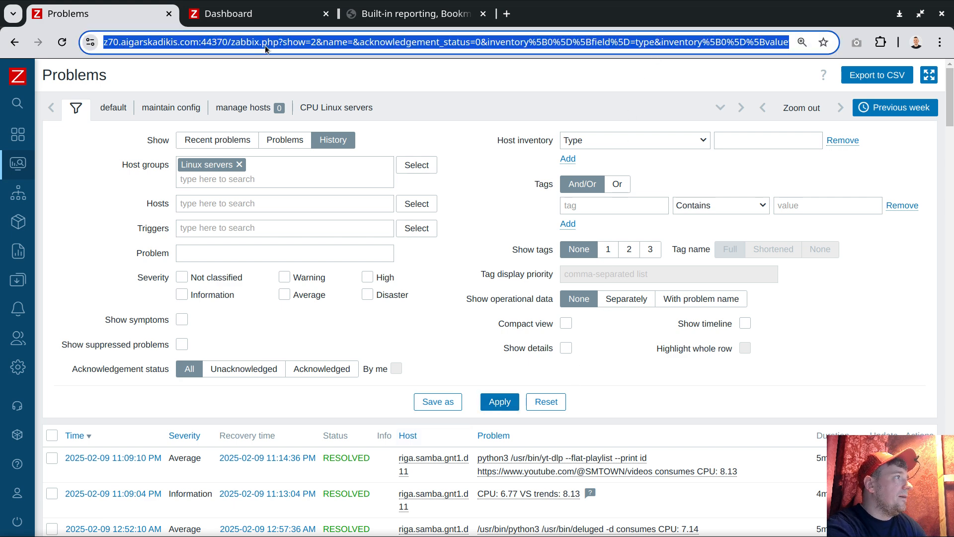
click(283, 44)
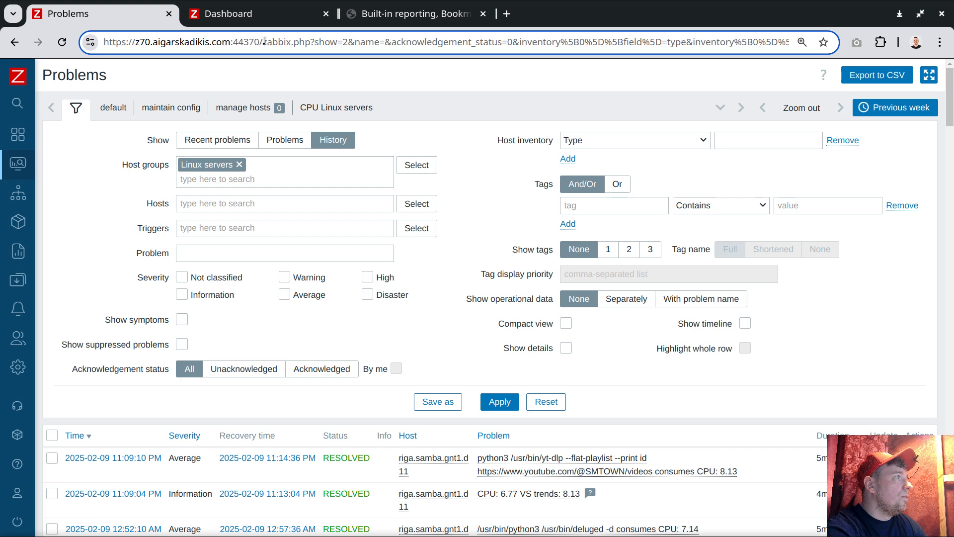
key(ctrl+a)
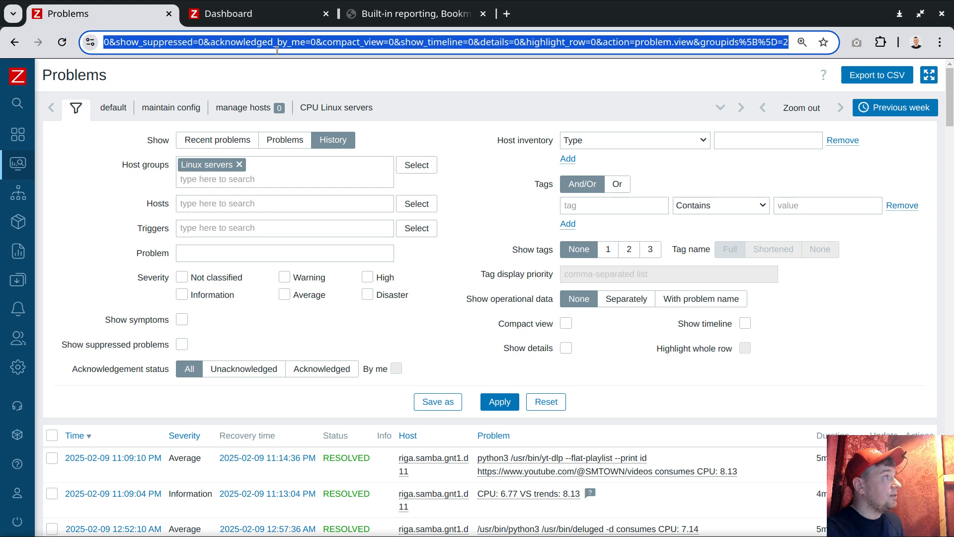
right_click(413, 46)
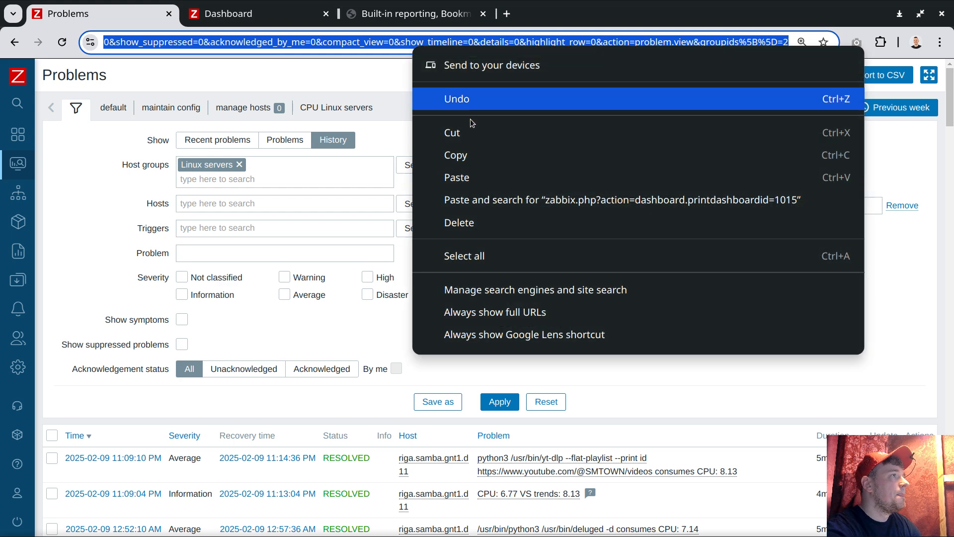
click(467, 153)
Go to the alert scripts list and clone the "Show: Host online status" script
mouse_move(16, 353)
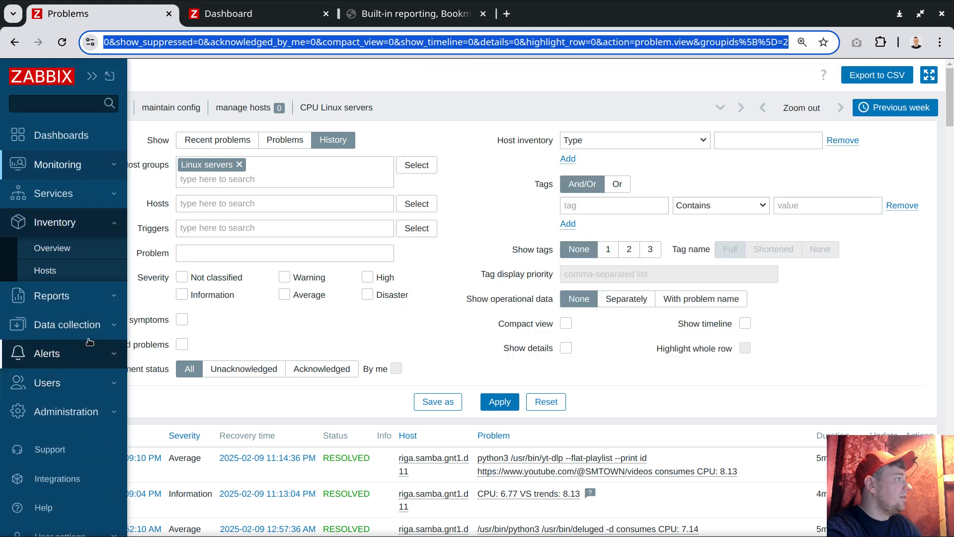
click(85, 354)
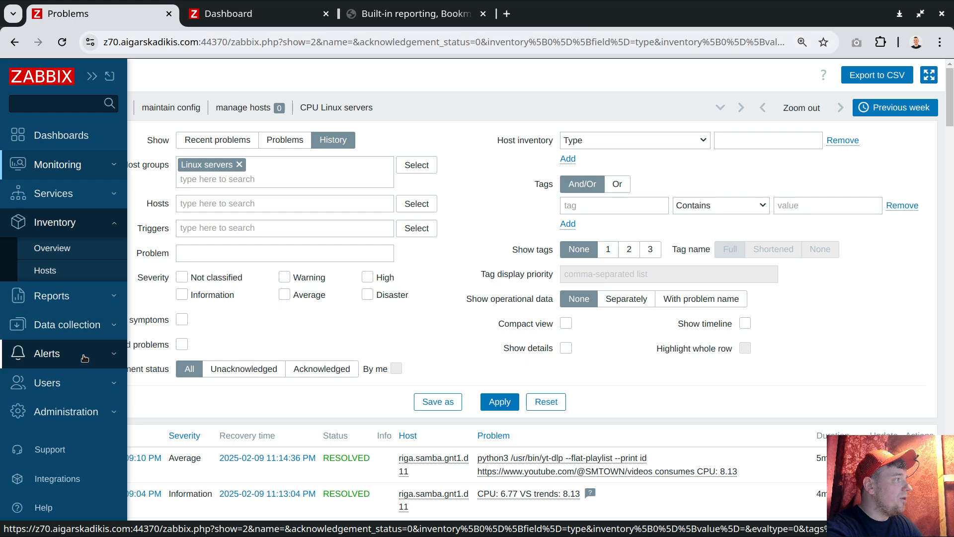
click(47, 380)
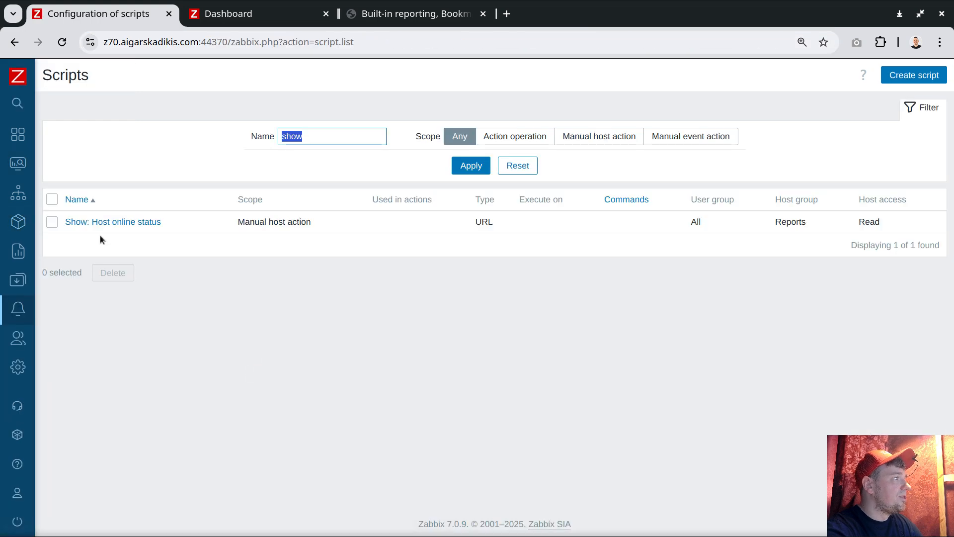
click(98, 220)
click(103, 408)
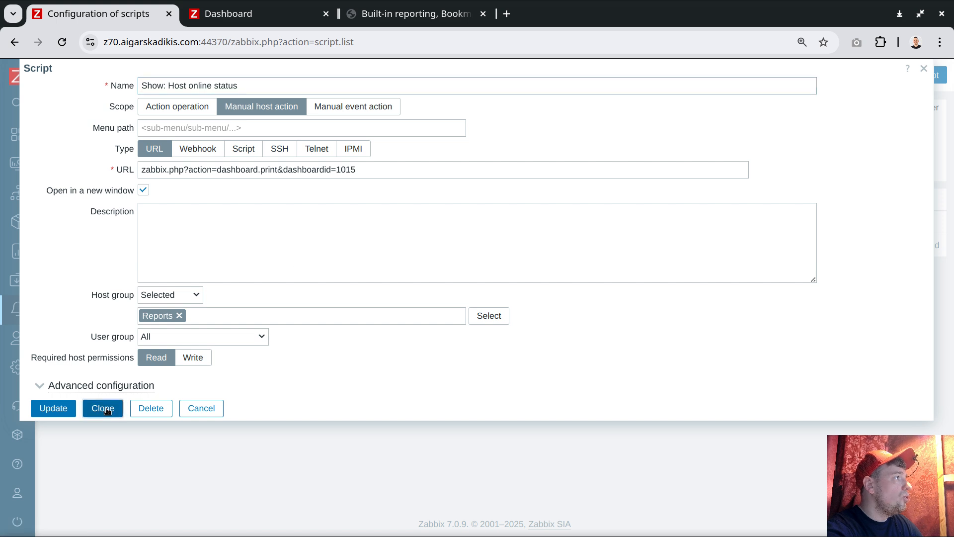
Replace the cloned script's URL with the copied Problems page address
click(379, 169)
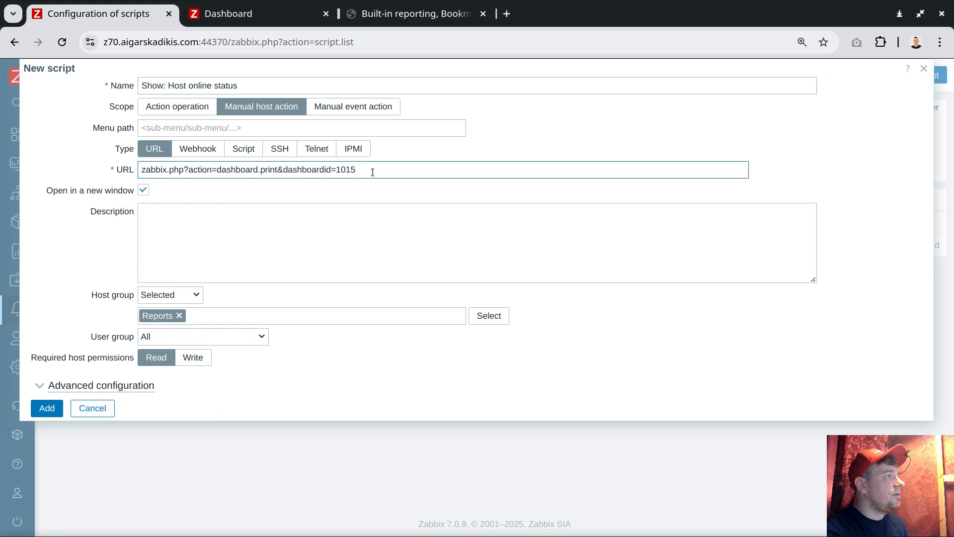
key(ctrl+a)
key(ctrl+v)
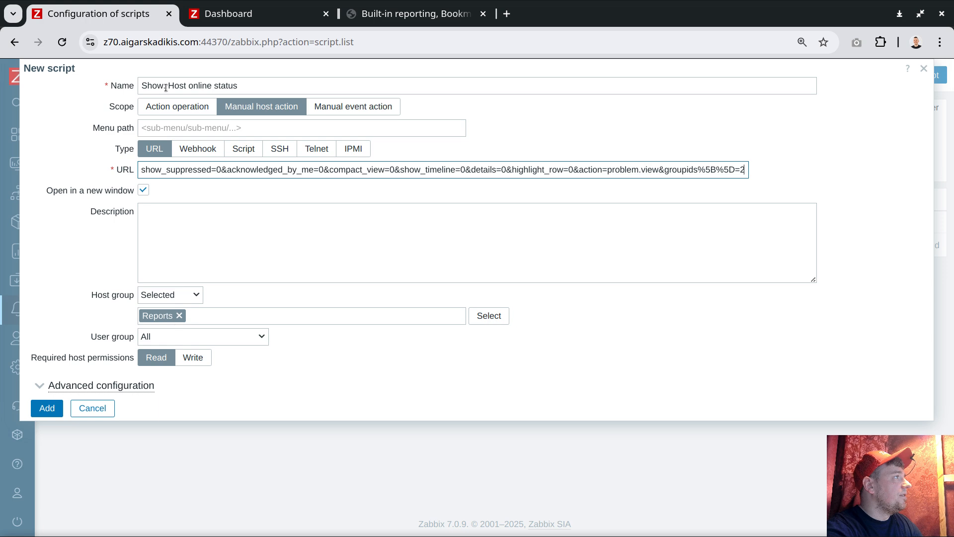
Rename the cloned script "Show: Problems: Last week: Linux servers"
drag(168, 85, 311, 85)
text(P)
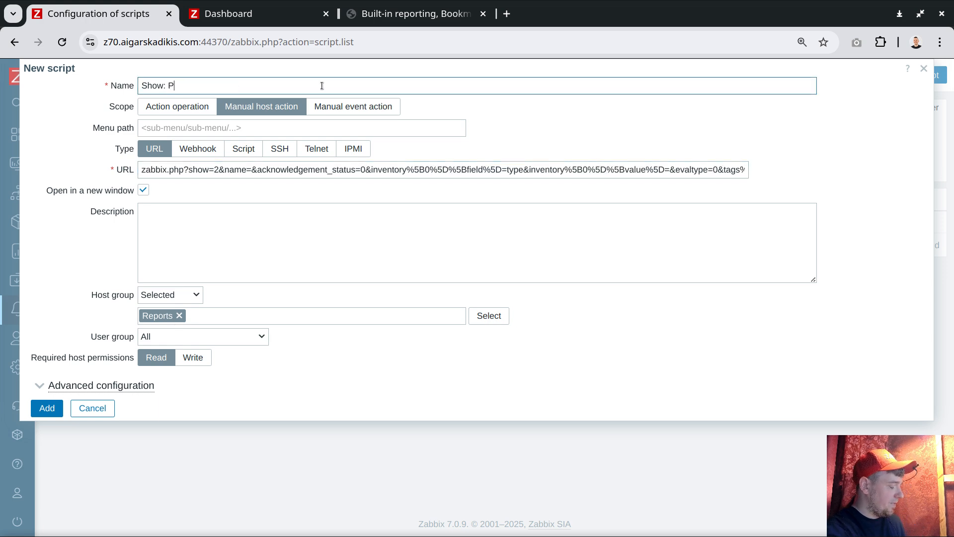
text(roblems: Las)
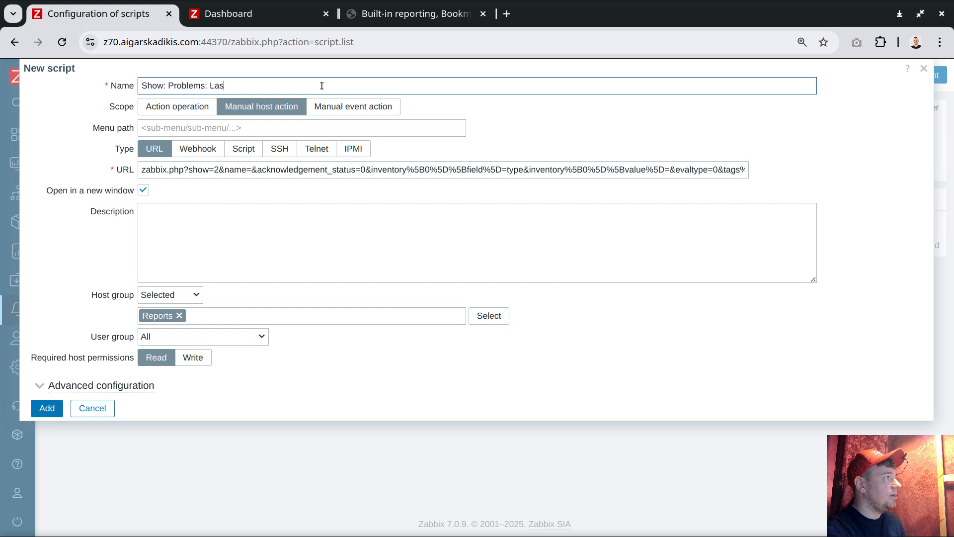
text(t week: L)
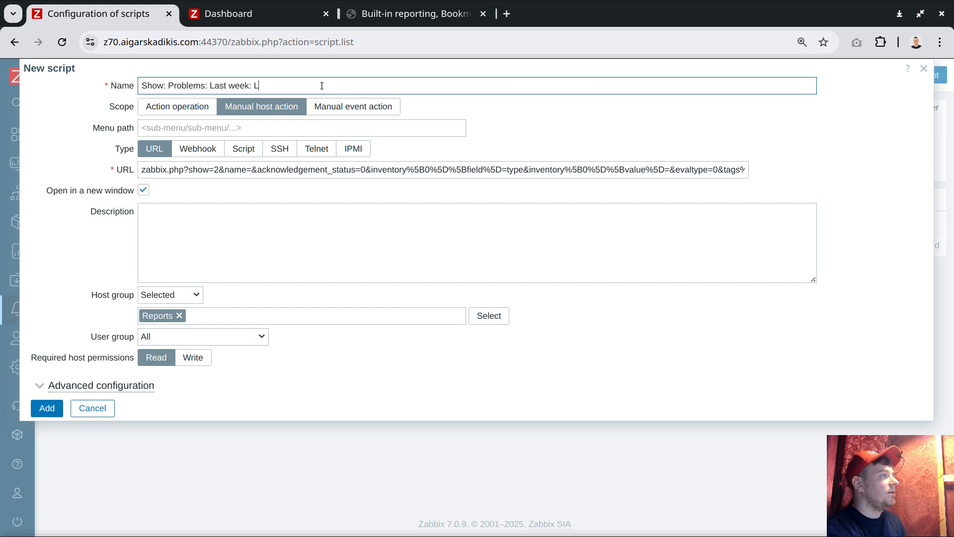
text(inux servers)
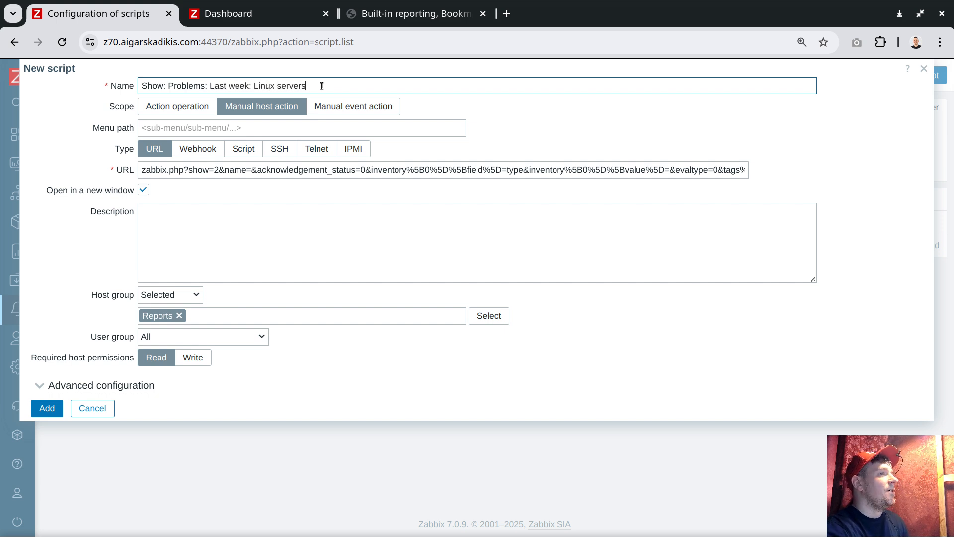
Append "&kiosk=1" after the group ID parameter in the script's URL and add the script
click(318, 169)
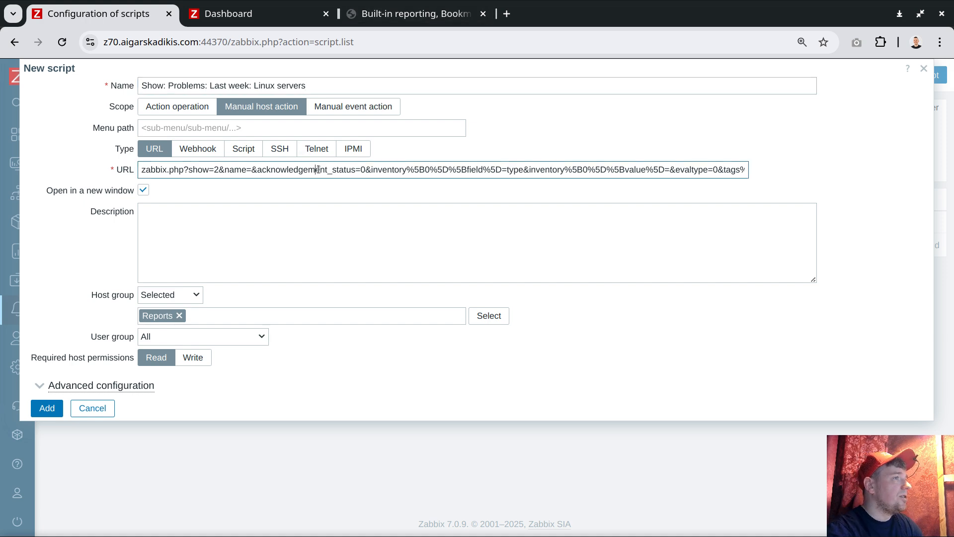
key(End)
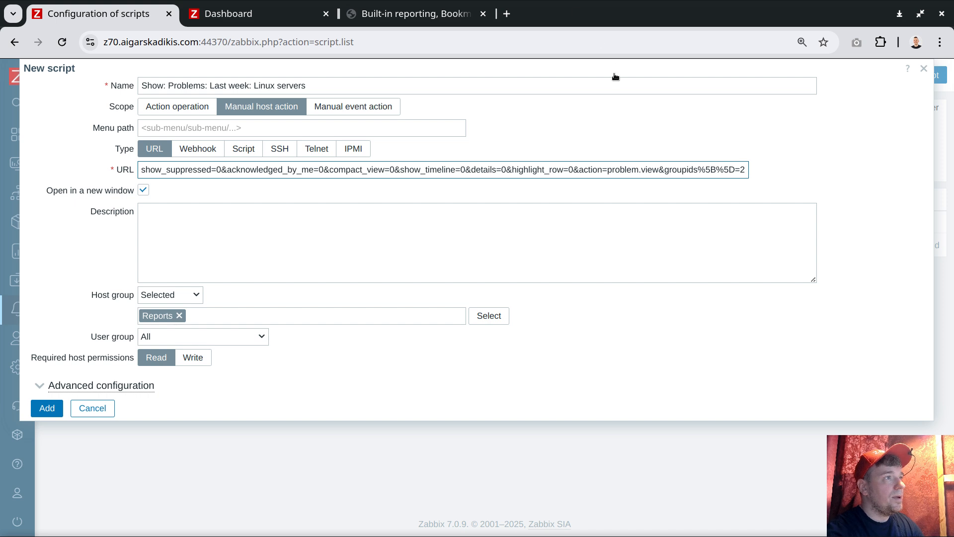
double_click(683, 171)
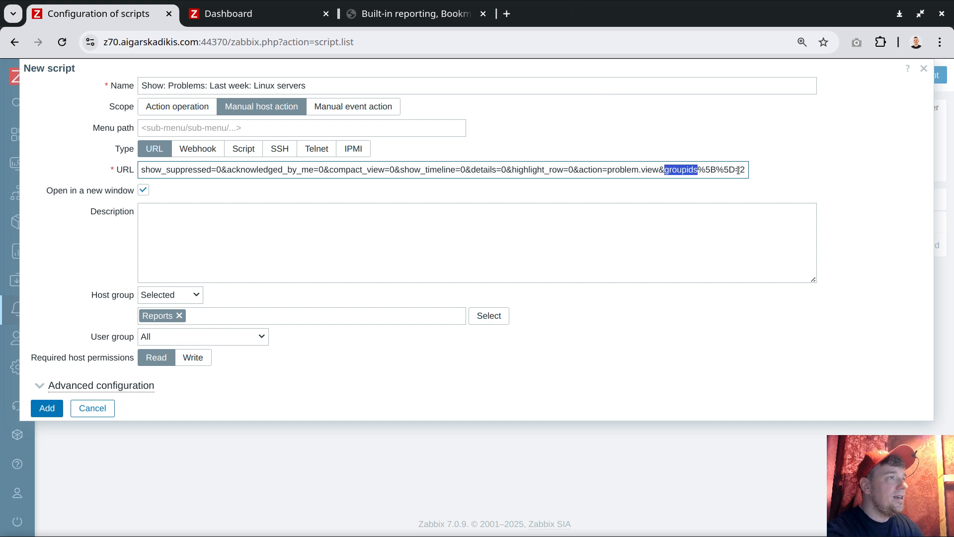
drag(735, 171, 751, 172)
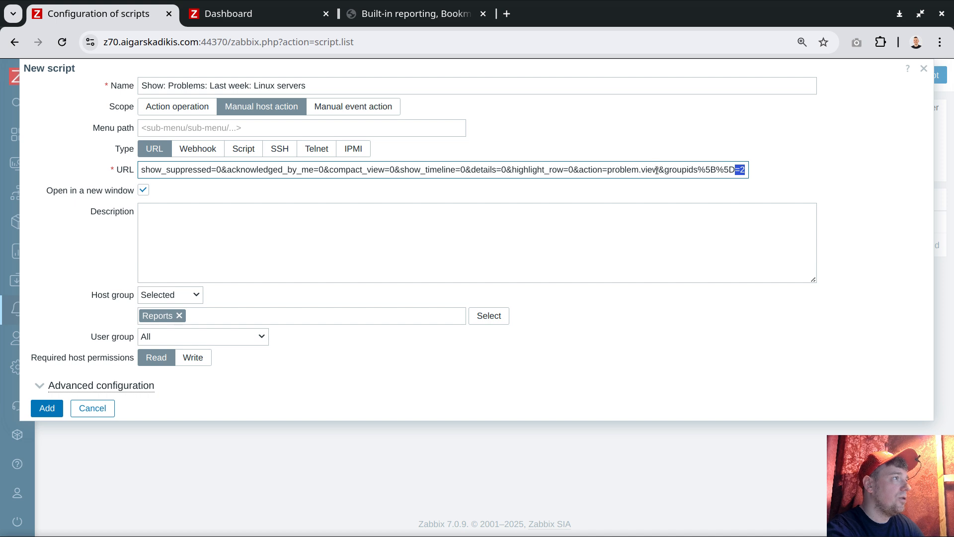
drag(740, 171, 751, 171)
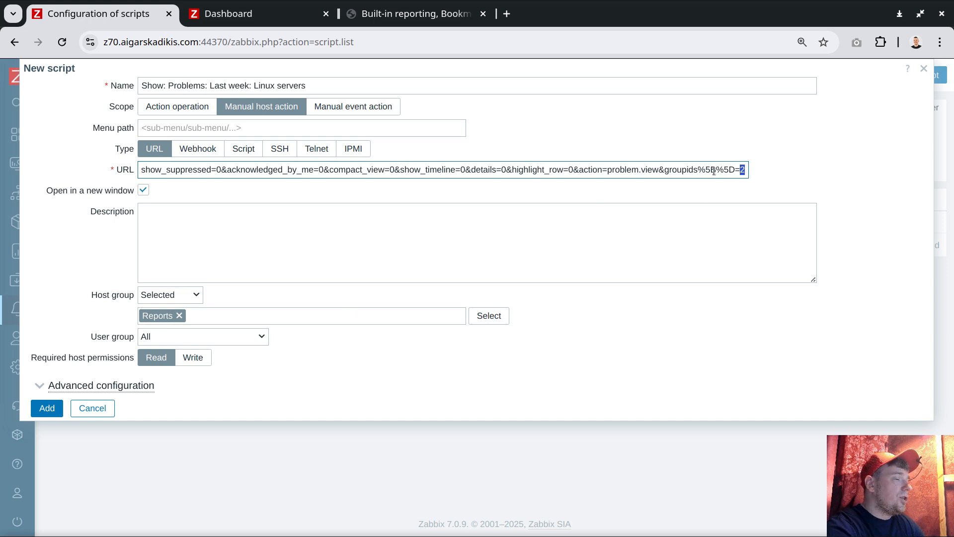
key(Right)
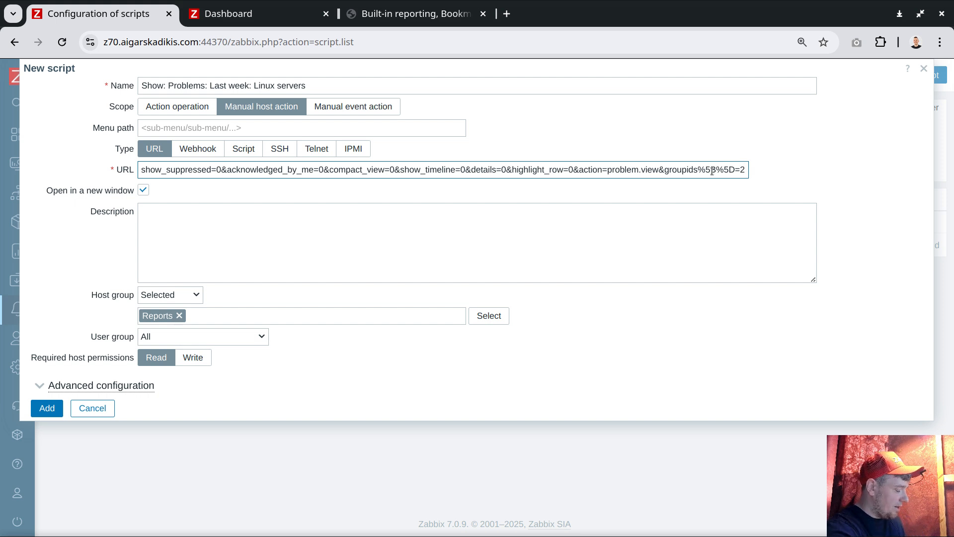
text(&kiosk)
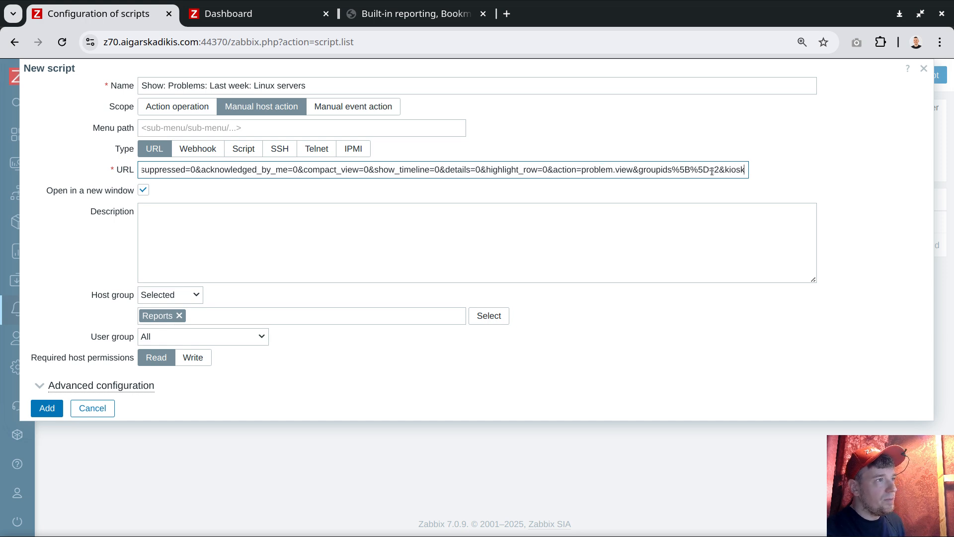
text(=1)
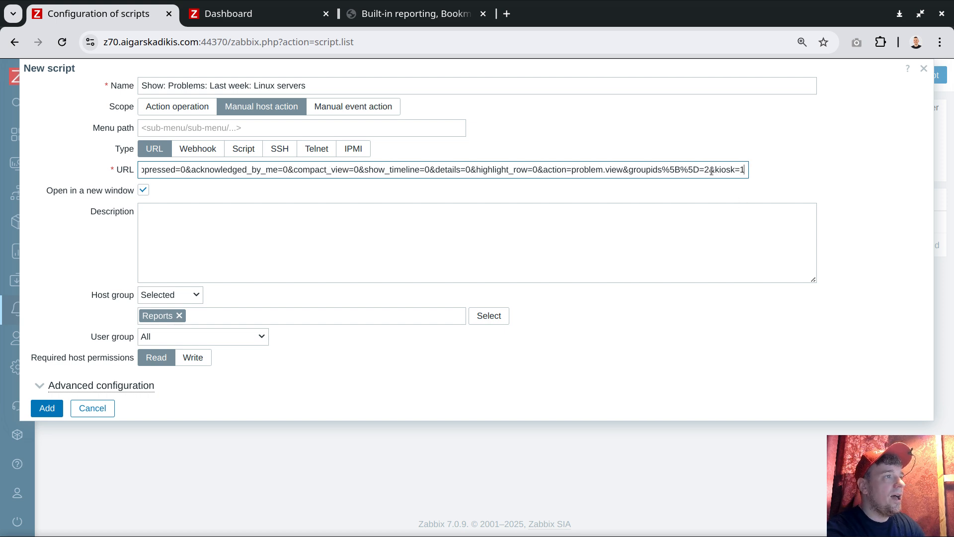
drag(712, 171, 748, 168)
click(744, 169)
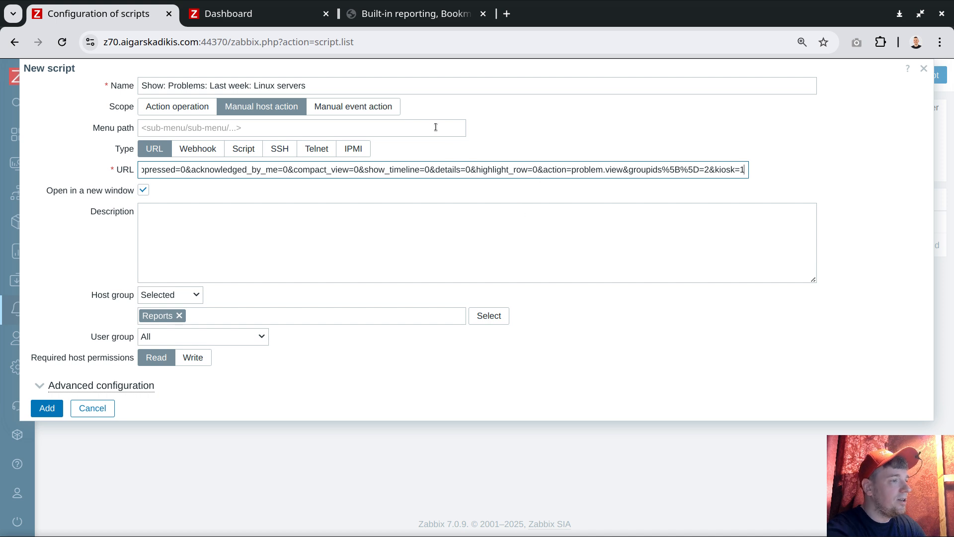
click(46, 409)
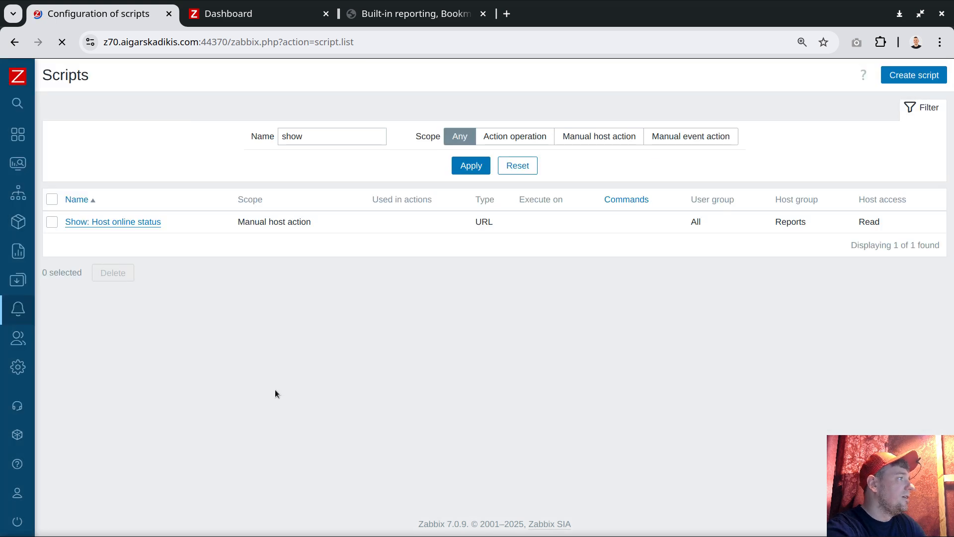
Go to the monitored hosts and open the "Show: Problems: Last week: Linux servers" link of the Menu host
mouse_move(19, 221)
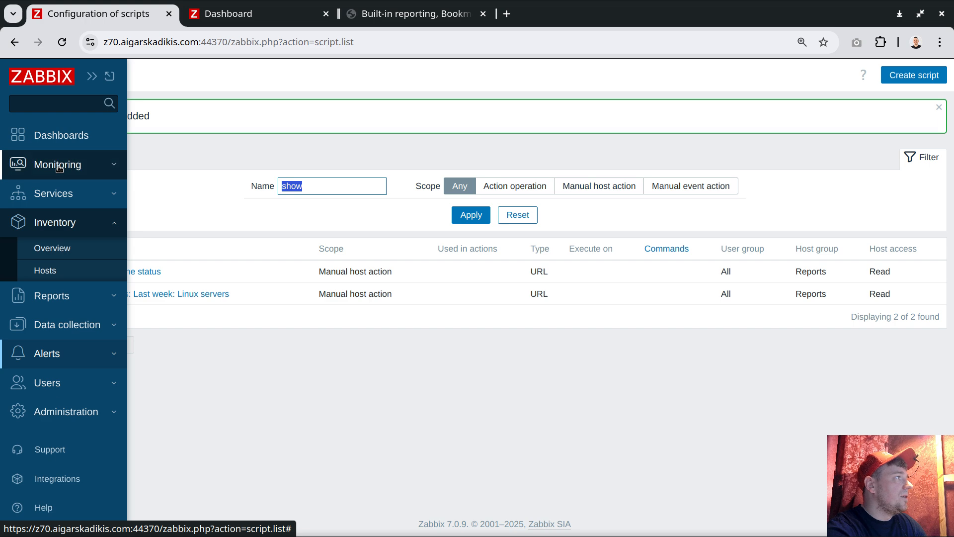
click(58, 171)
click(47, 214)
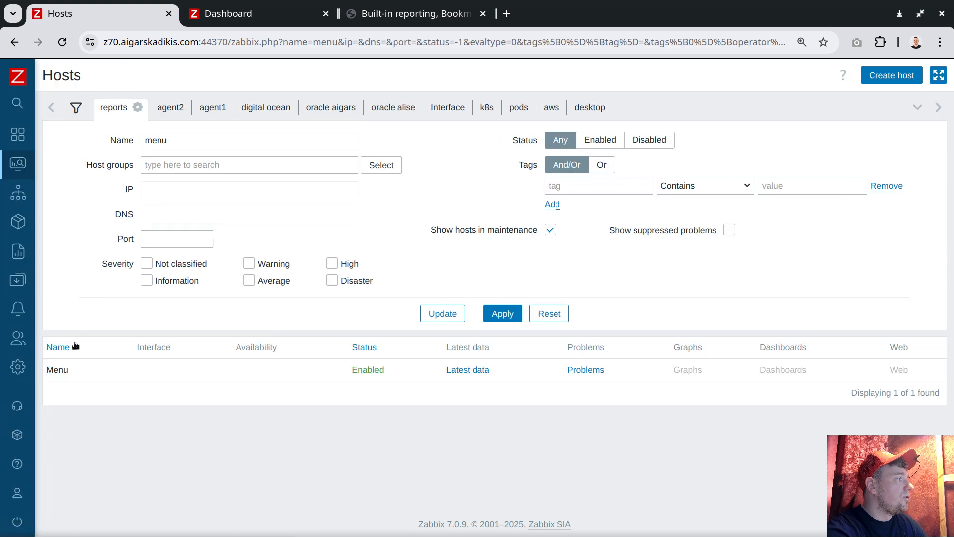
click(58, 370)
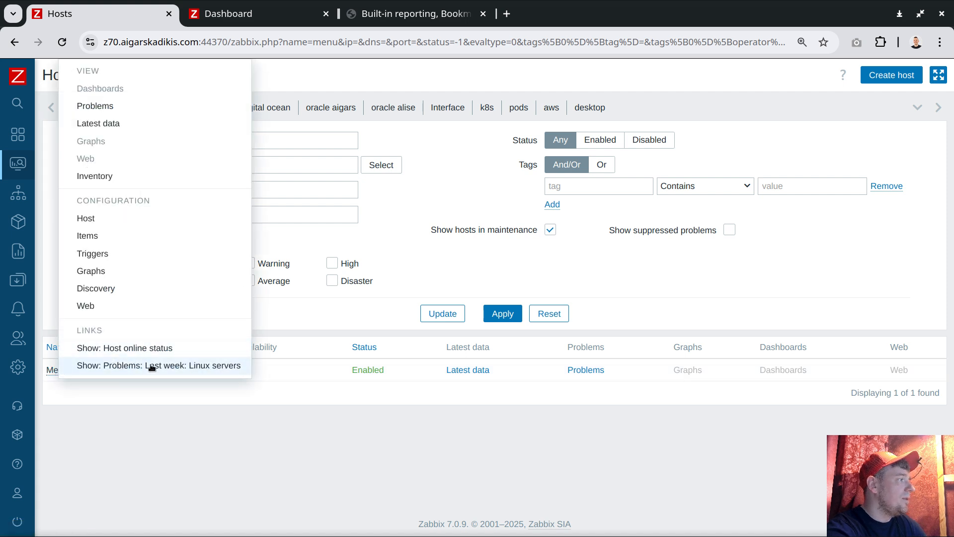
click(168, 366)
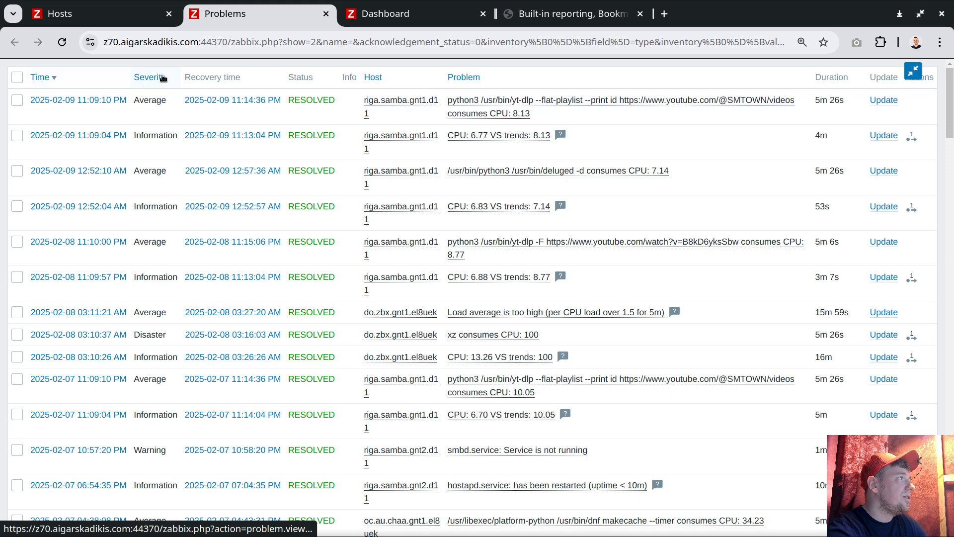
Sort the problems report by severity, by host and by problem name in turn
click(145, 79)
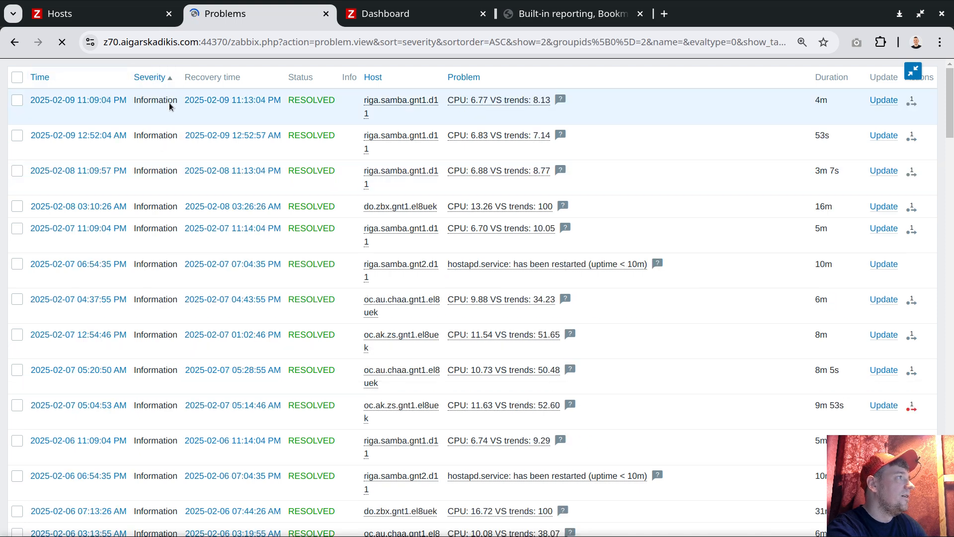
click(164, 79)
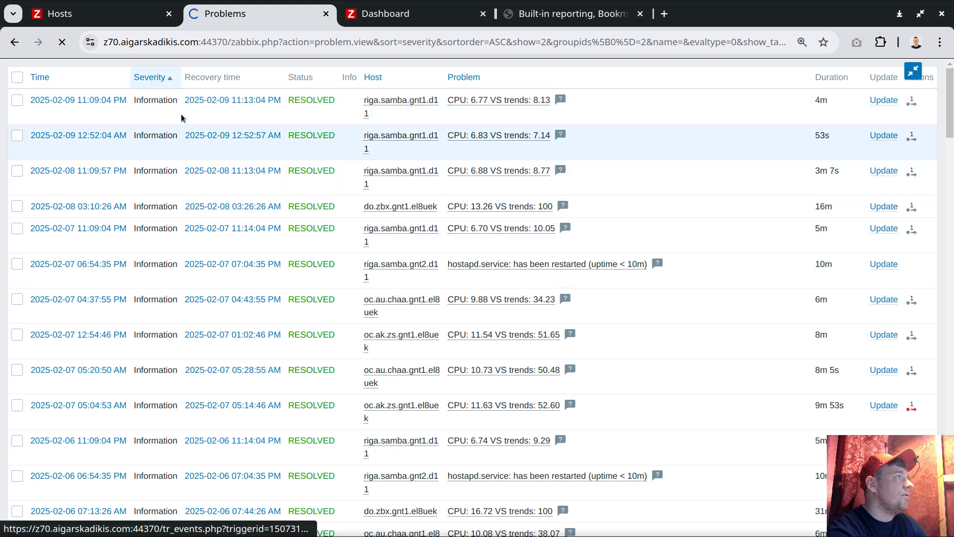
click(376, 78)
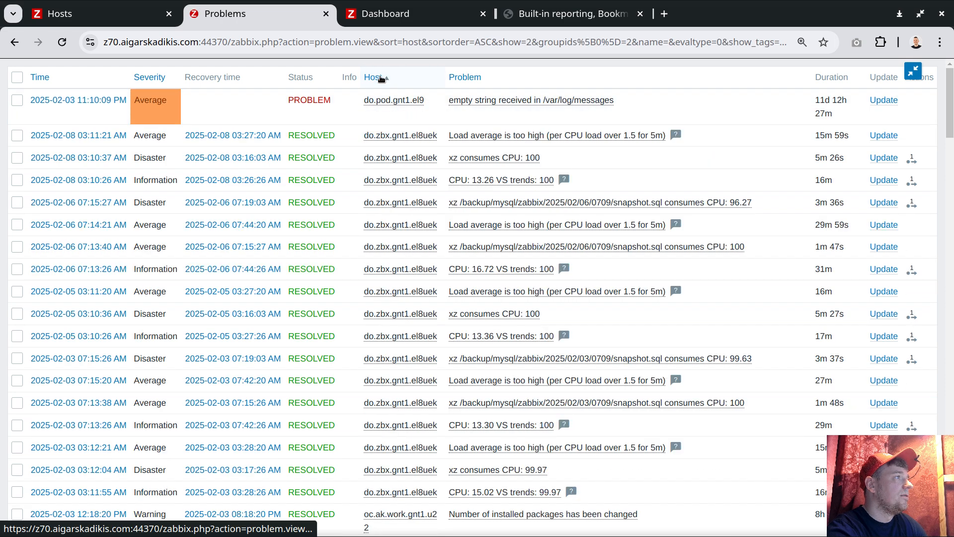
click(466, 78)
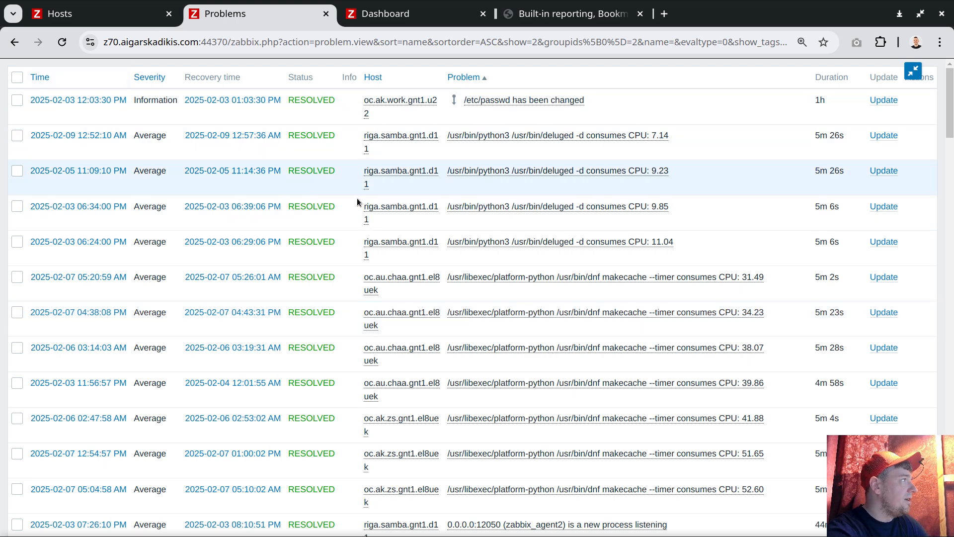
Check the report's dates against the desktop calendar and sort the problems by time, newest first
key(super+c)
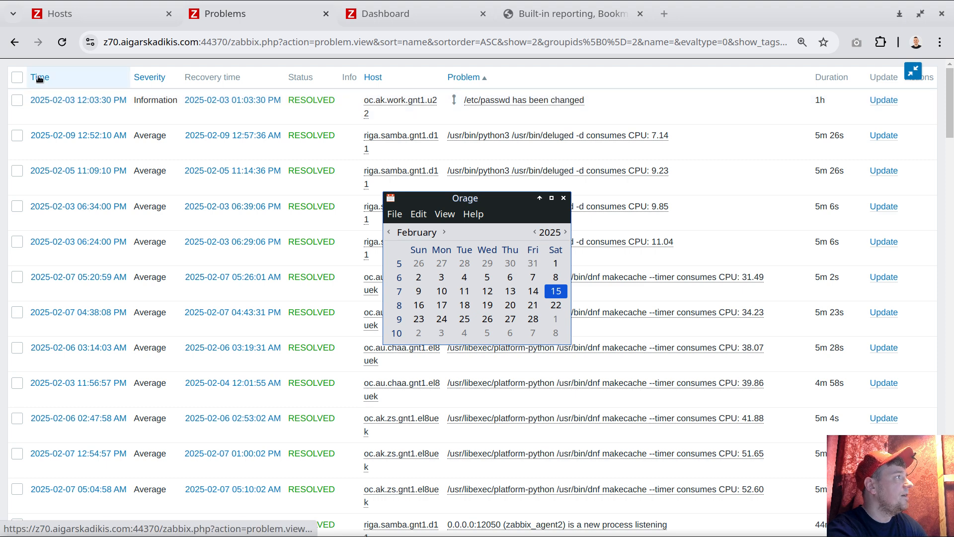
click(92, 100)
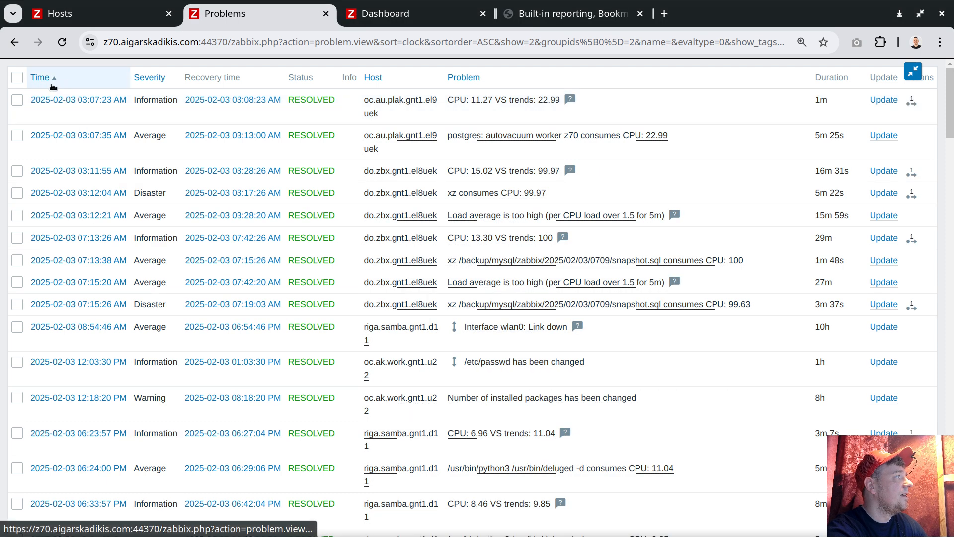
click(47, 78)
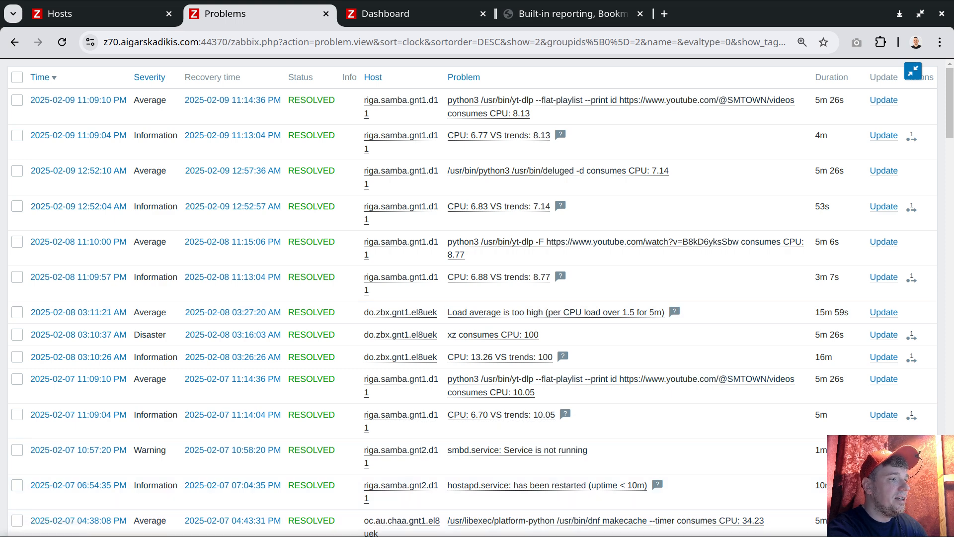
Compare the newest problem dates with the desktop calendar once more and take the problems report out of kiosk mode
key(super+c)
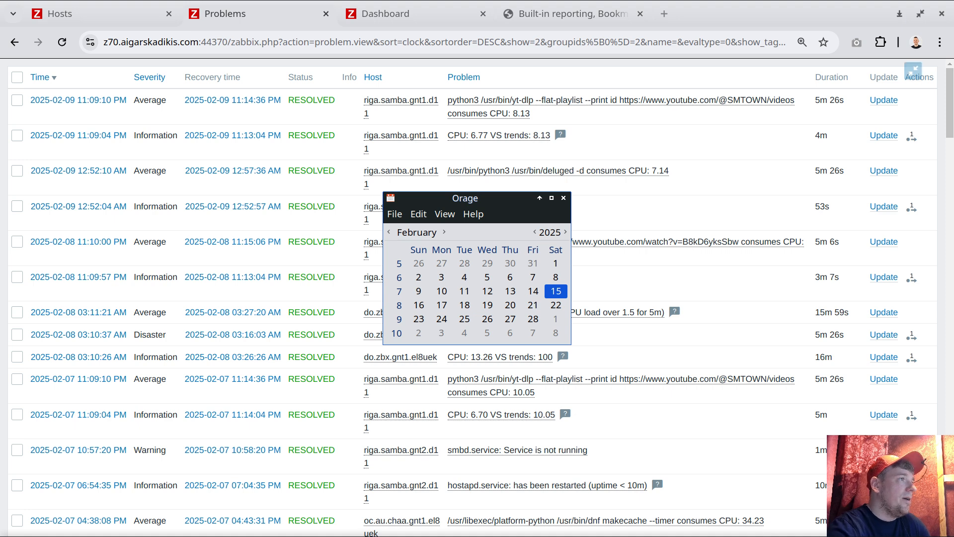
click(563, 200)
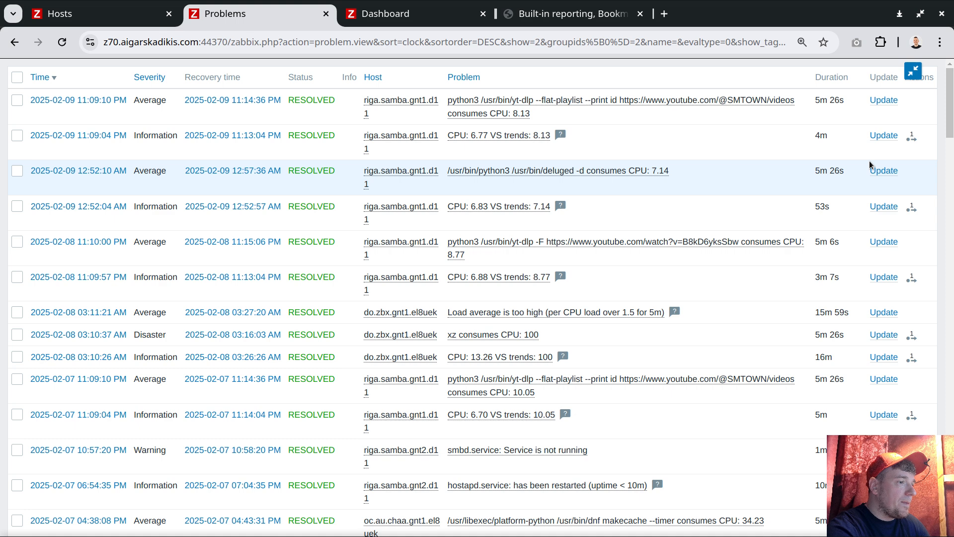
click(909, 74)
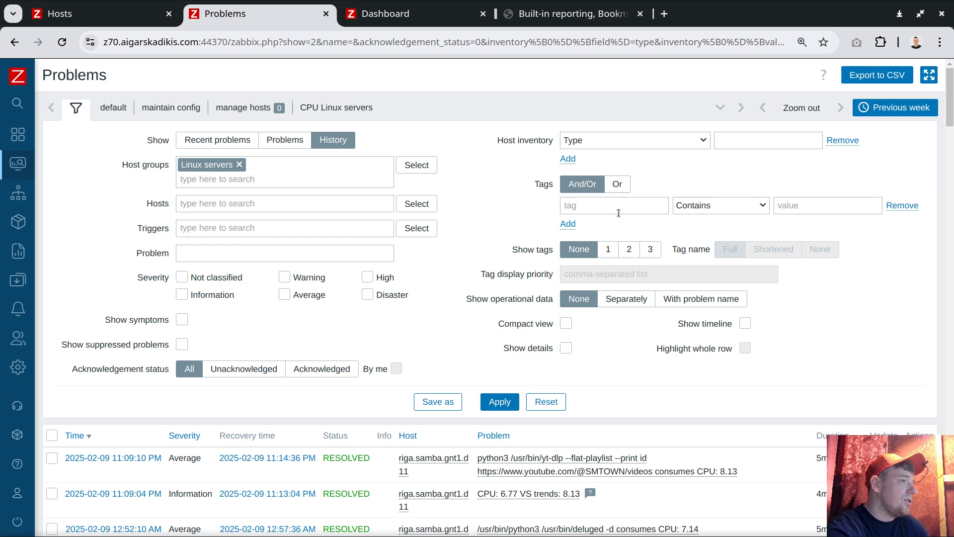
Go to the data collection hosts, reset the host filter and open the items of riga.mikrotik
click(15, 301)
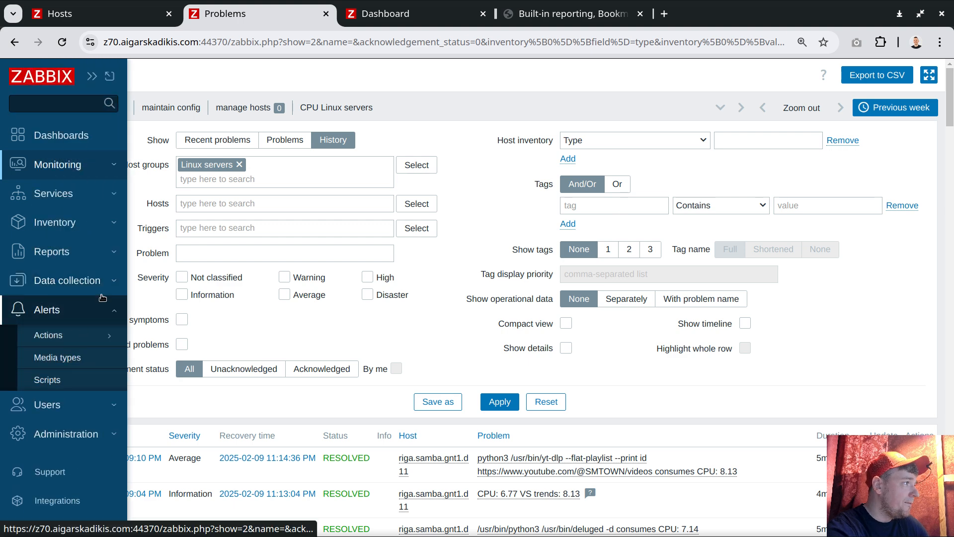
click(96, 282)
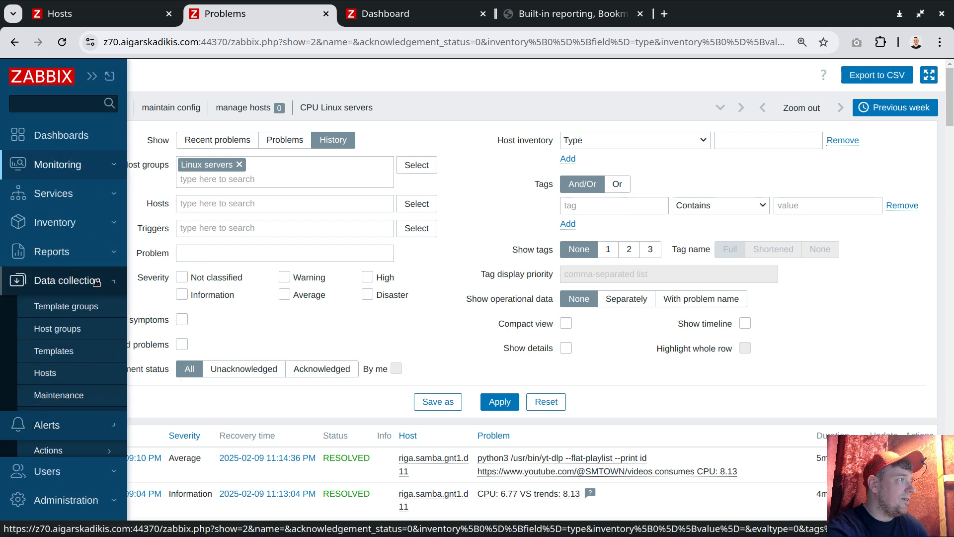
click(48, 370)
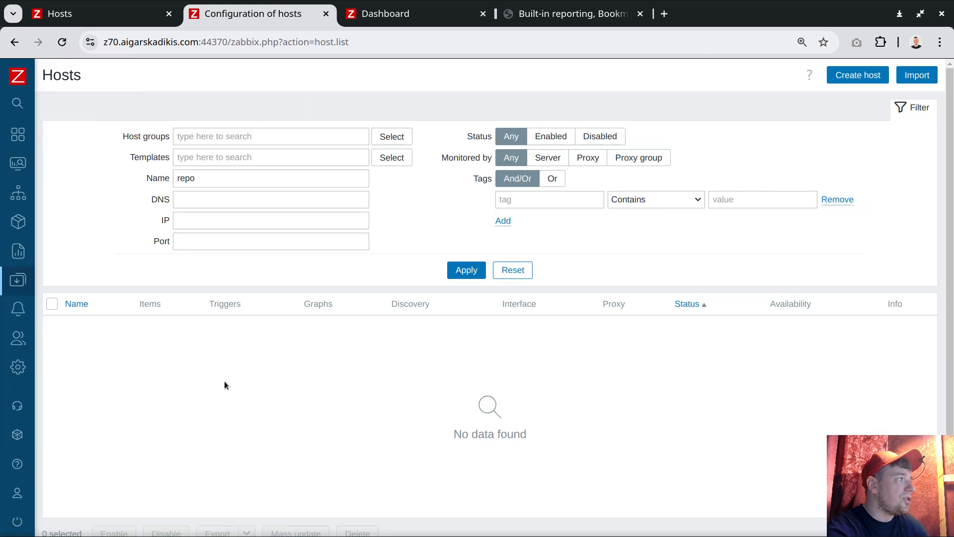
click(515, 271)
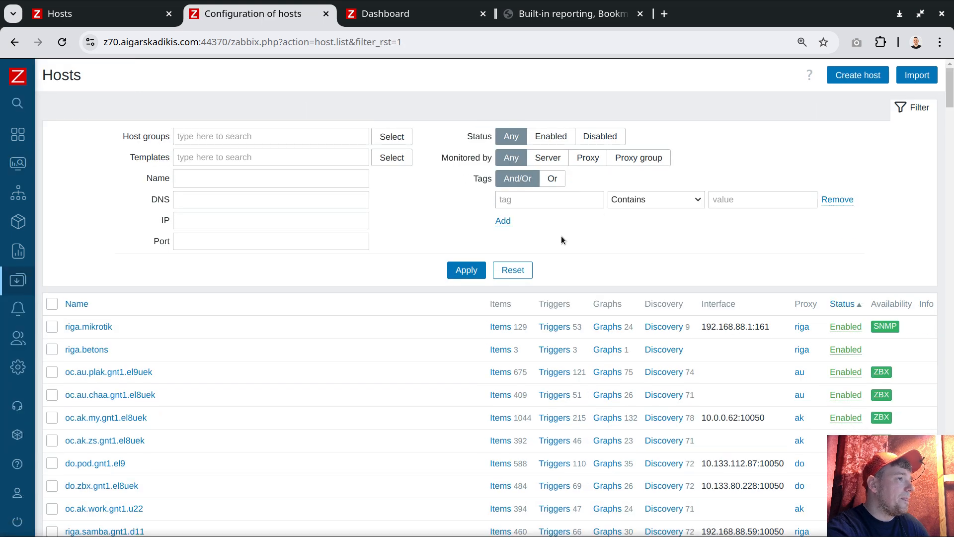
click(500, 329)
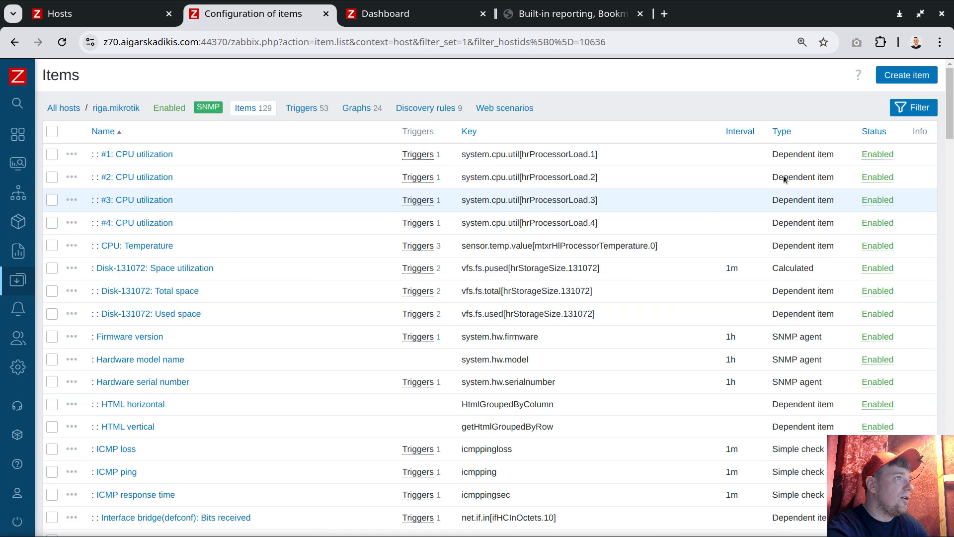
In the items filter, remove the riga.mikrotik host and set the state to Not supported
click(919, 108)
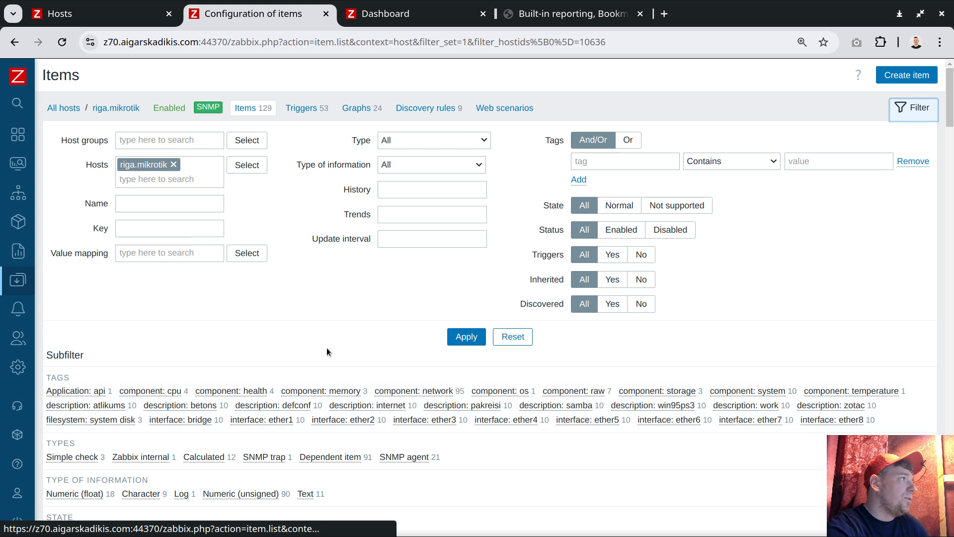
double_click(92, 165)
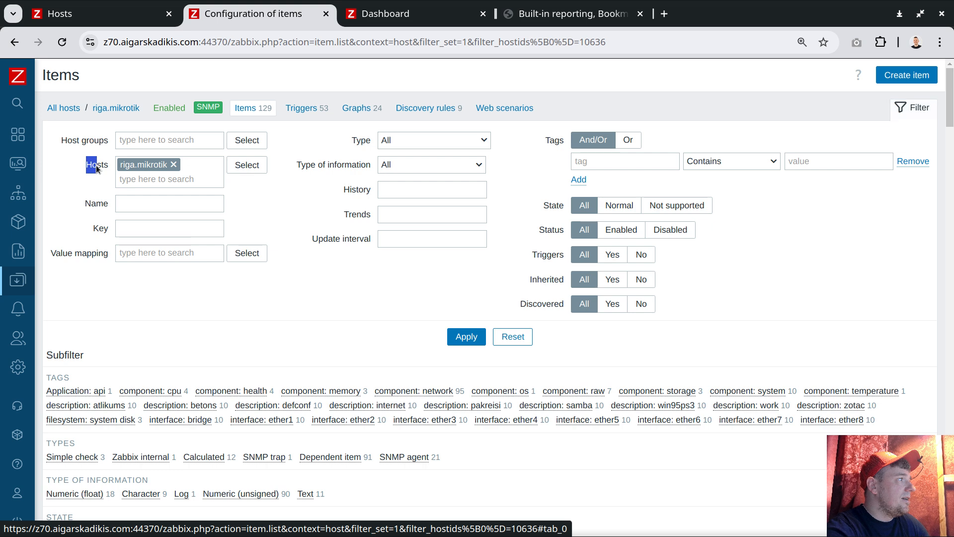
click(173, 165)
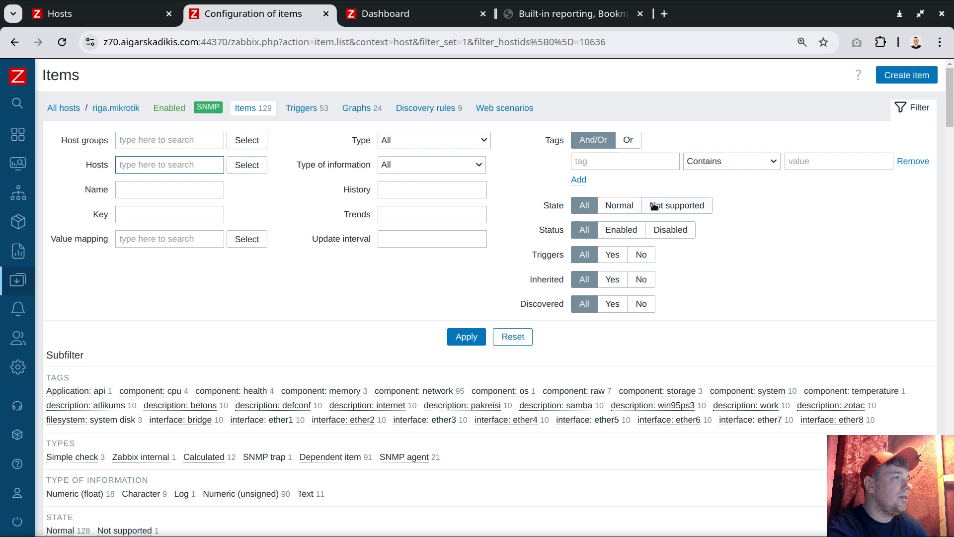
click(702, 206)
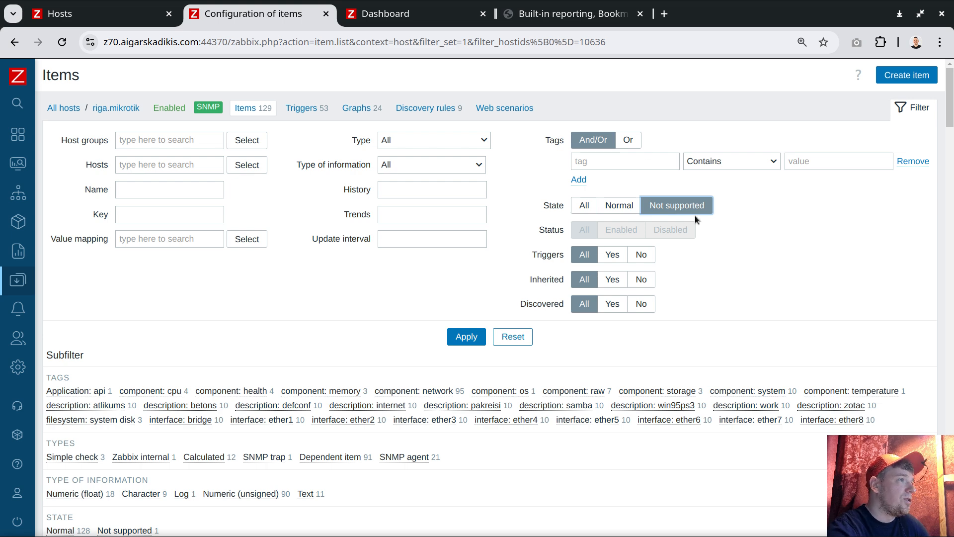
click(145, 139)
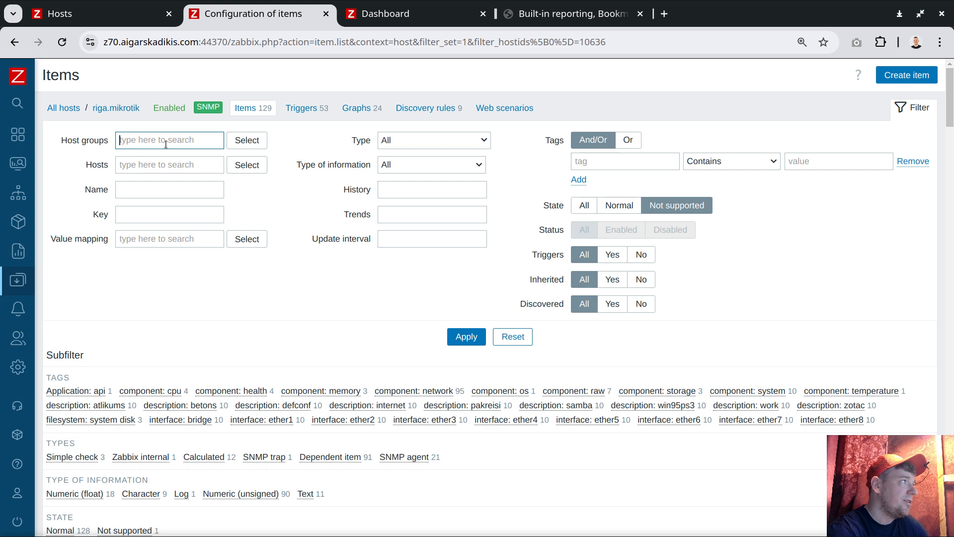
Open the user profile in a separate tab and check the Rows per page setting, leaving it at 500
mouse_move(19, 432)
scroll(54, 441, down, 3)
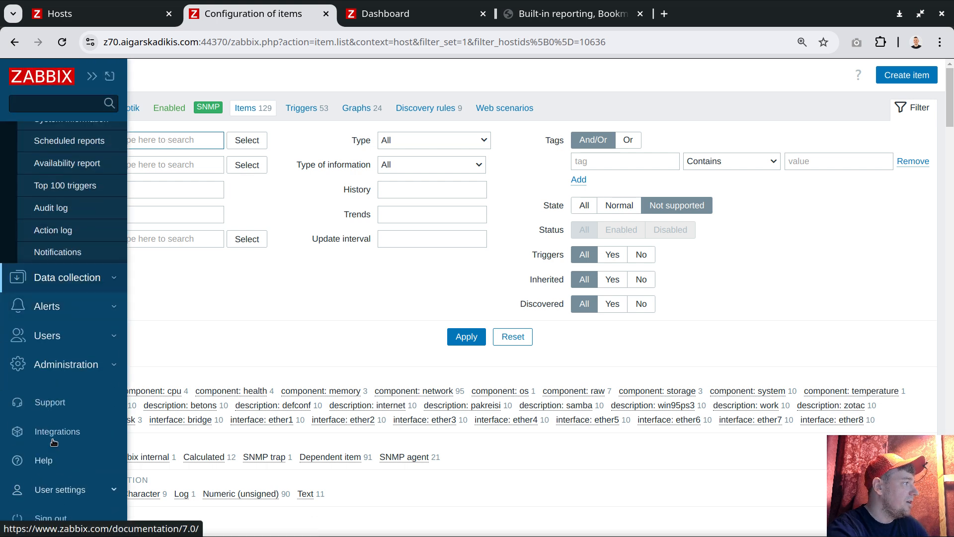
click(59, 490)
middle_click(47, 510)
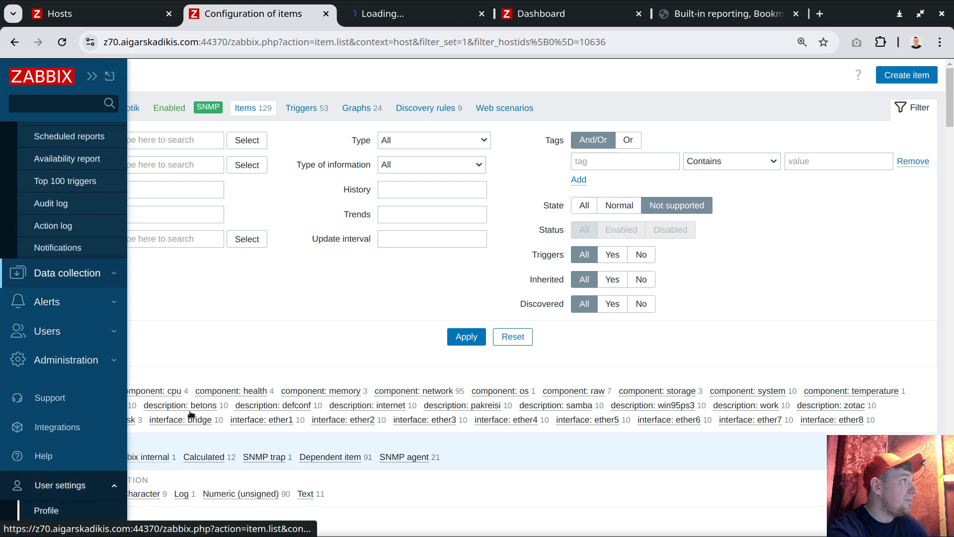
click(385, 14)
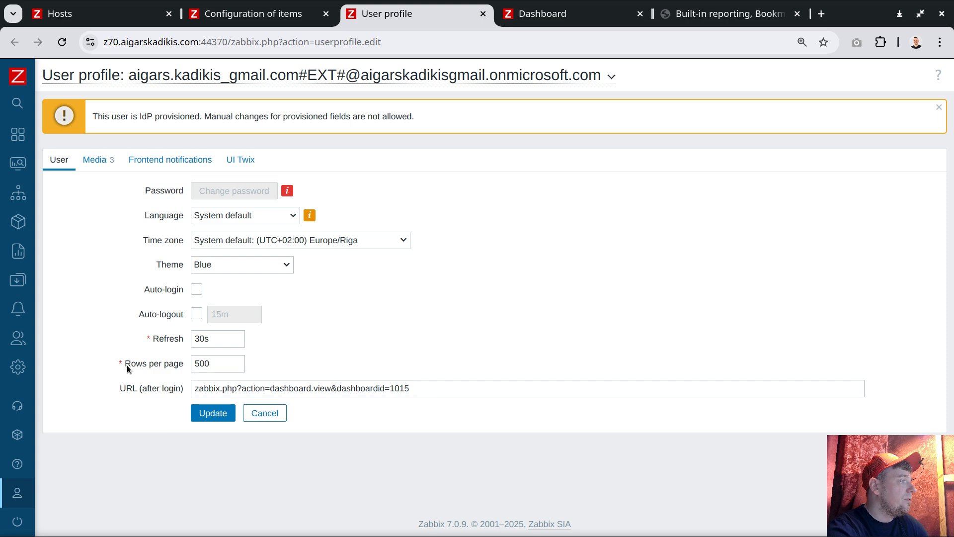
drag(127, 367, 197, 365)
click(215, 365)
key(shift+Left)
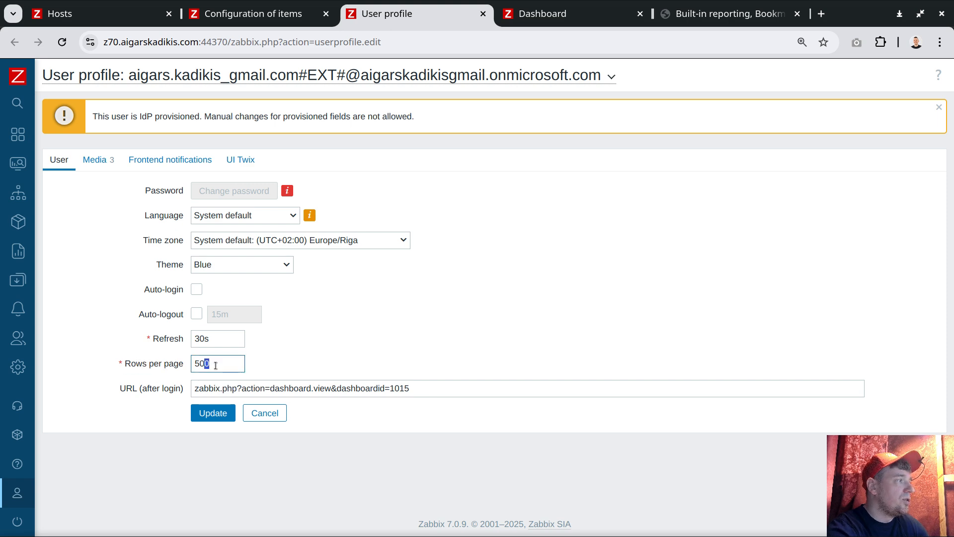
key(BackSpace)
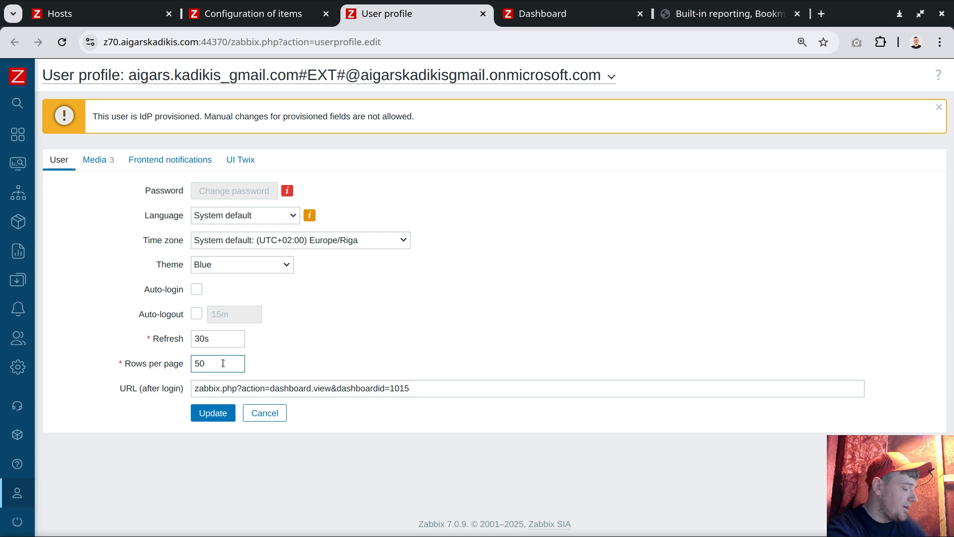
text(0)
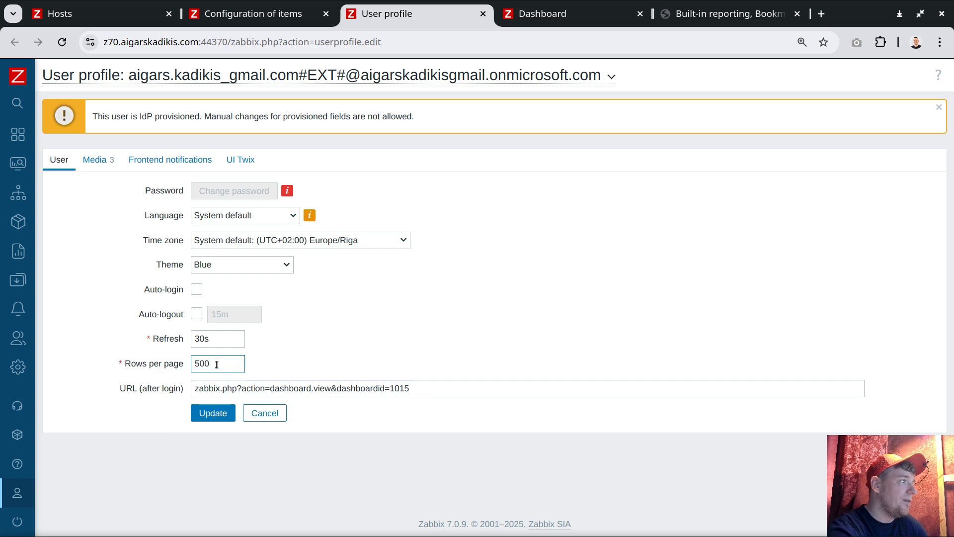
Return to the items configuration, apply the not-supported filter and collapse the filter area
click(269, 14)
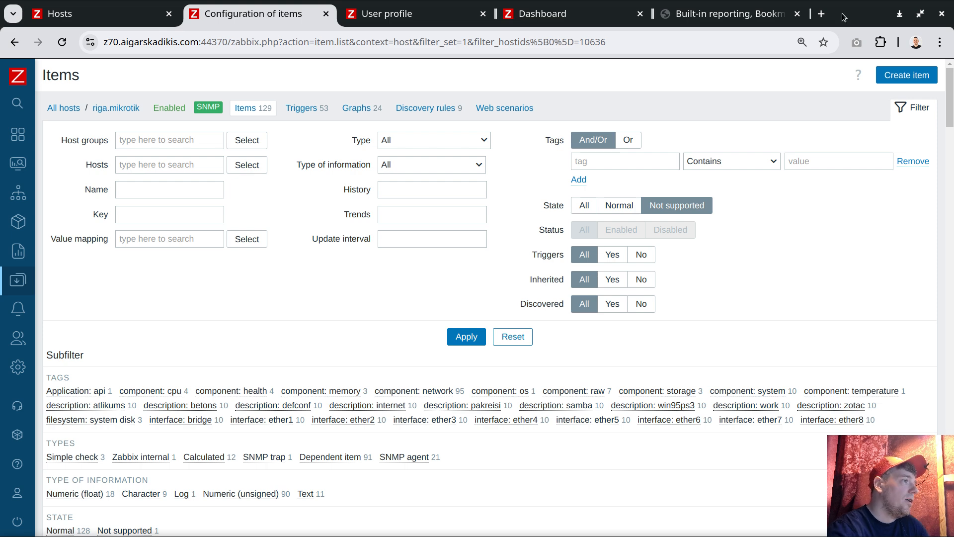
click(471, 336)
scroll(851, 206, down, 8)
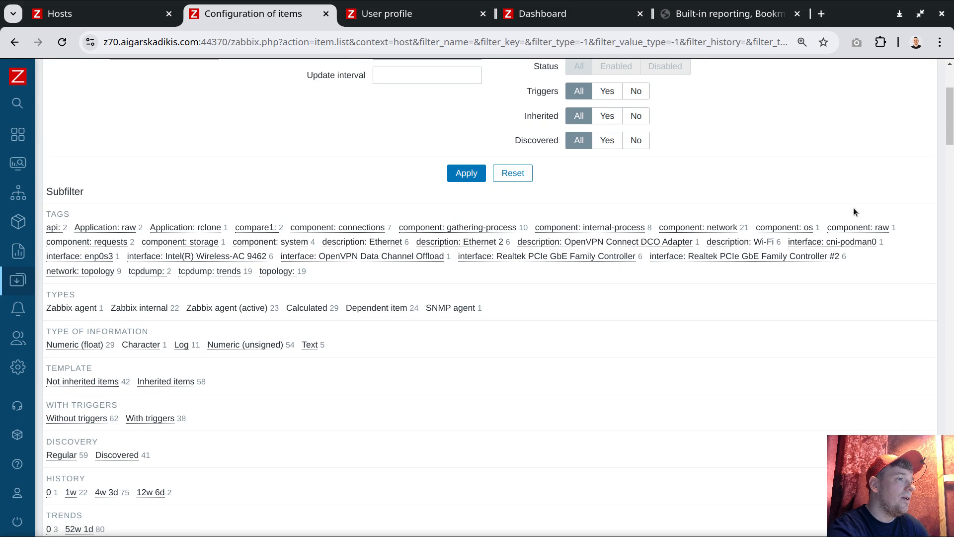
scroll(853, 207, up, 8)
click(912, 107)
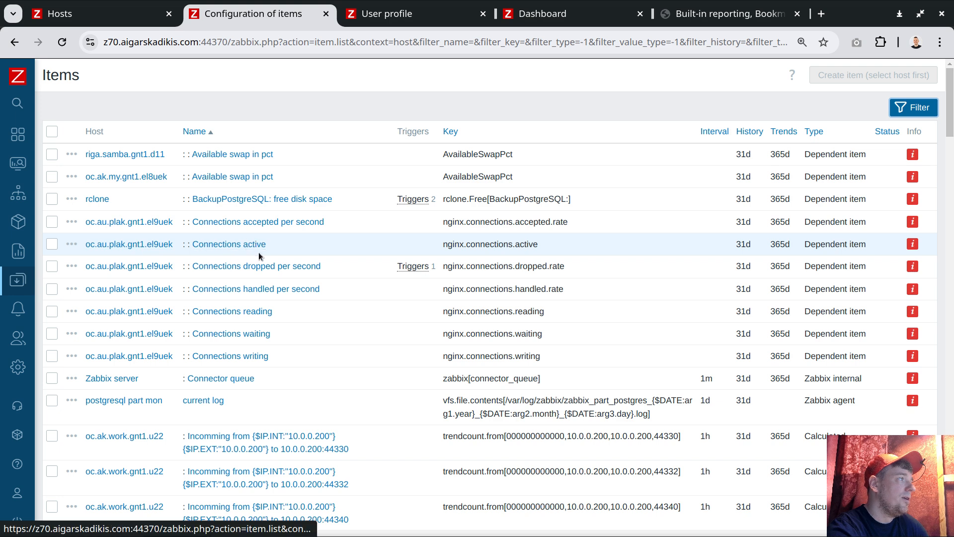
Read the error details of the "Connections accepted per second" item and review the user profile before returning to the items list
click(912, 222)
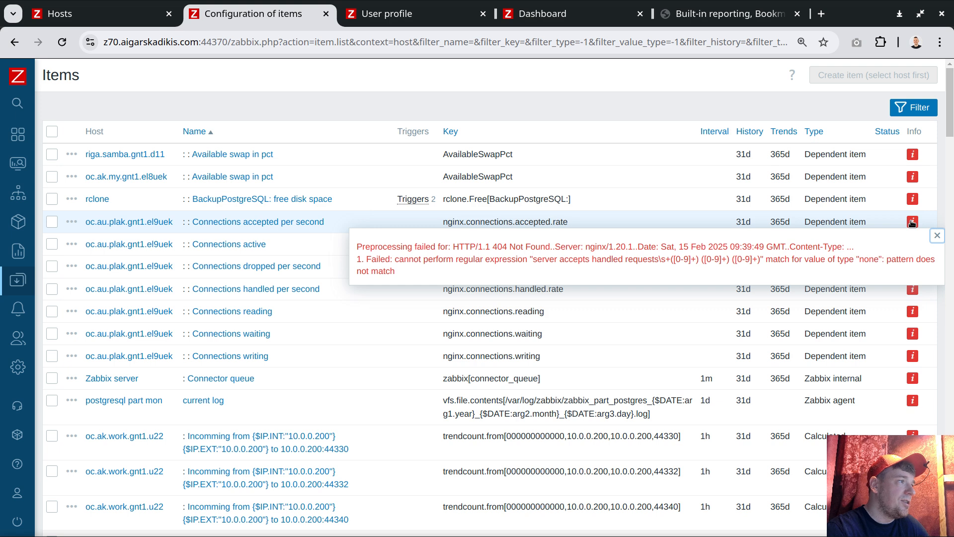
click(938, 235)
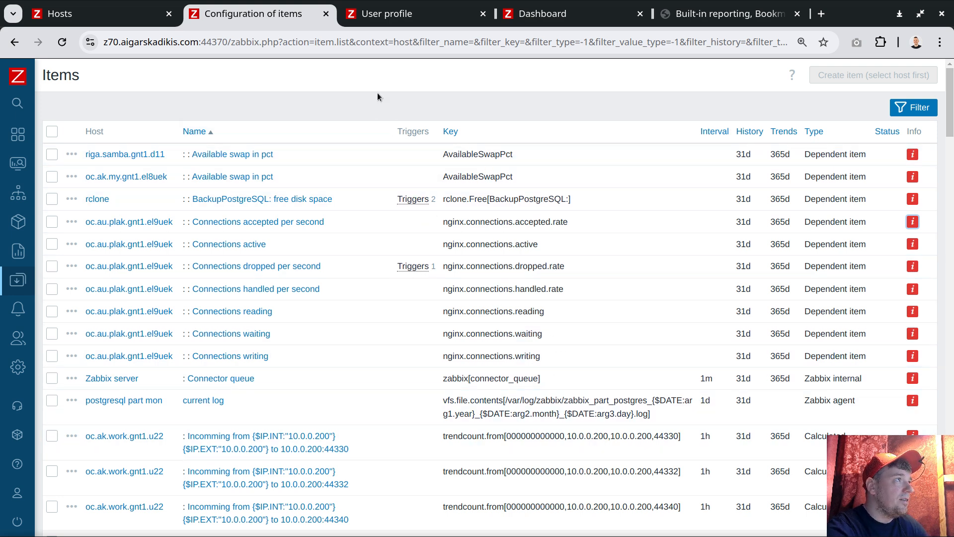
click(382, 13)
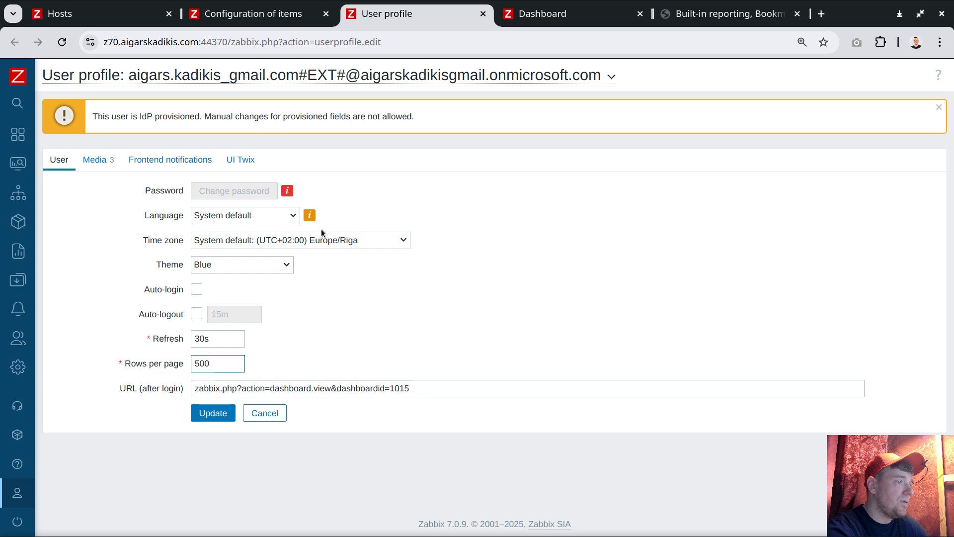
click(287, 19)
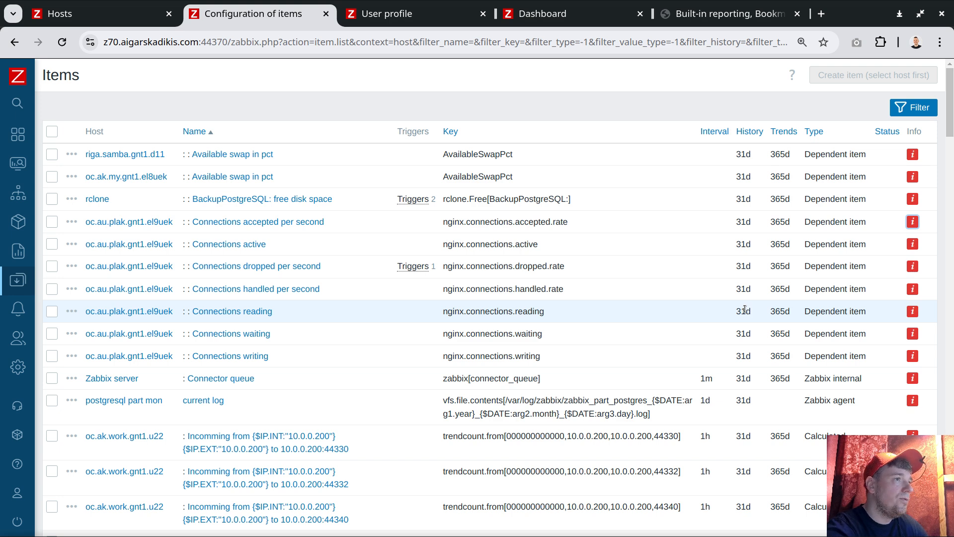
Copy the filtered items page's address from "zabbix.php" through to its end
click(269, 42)
click(239, 41)
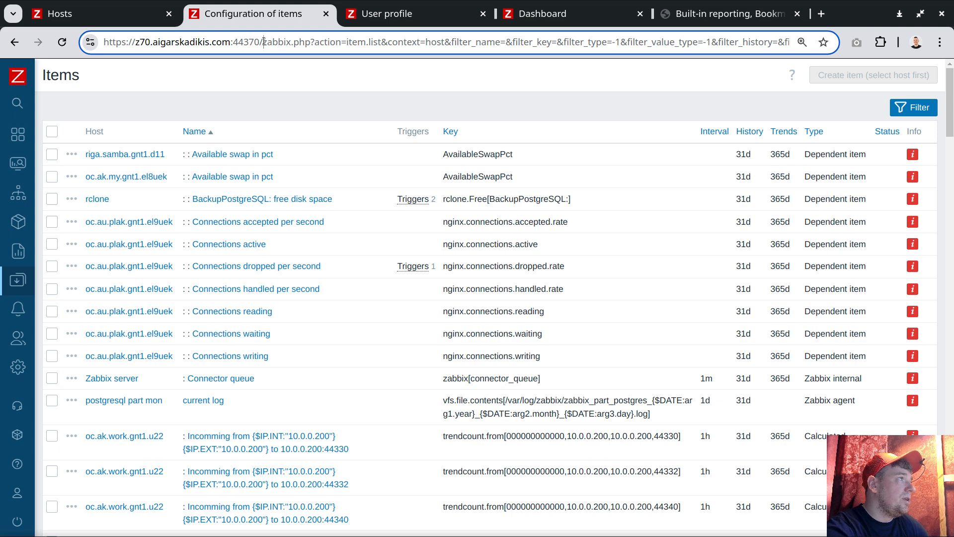
key(ctrl+a)
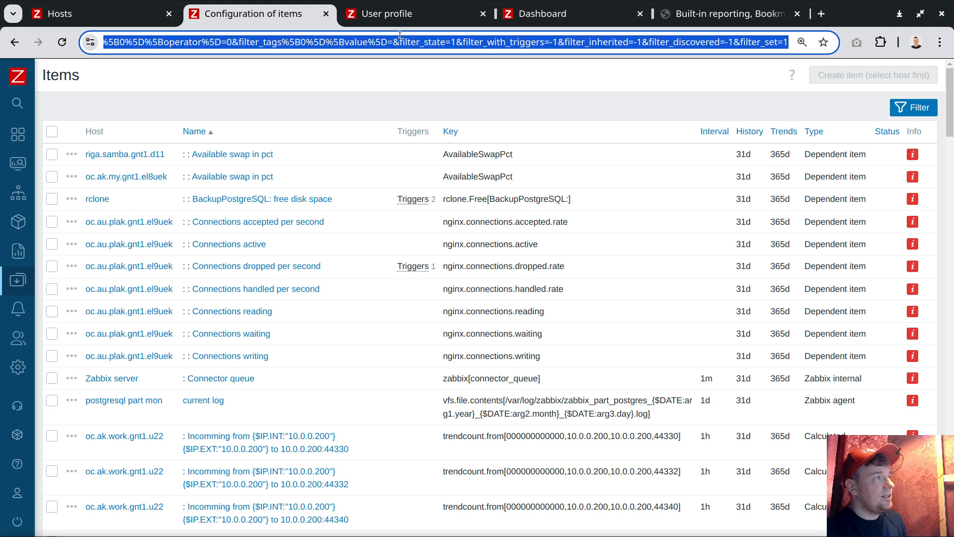
right_click(398, 46)
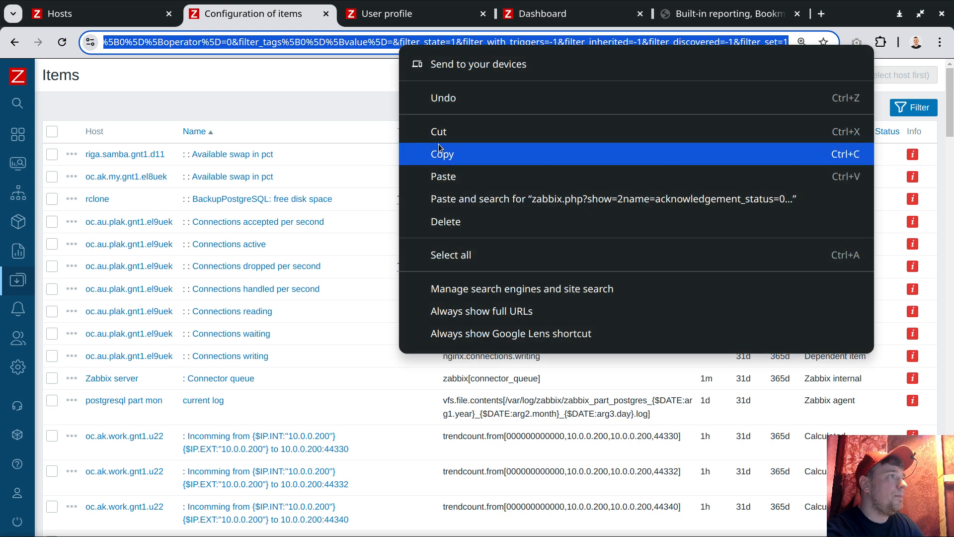
click(442, 154)
Go to the alert scripts and clone the "Show: Problems: Last week: Linux servers" script
mouse_move(18, 222)
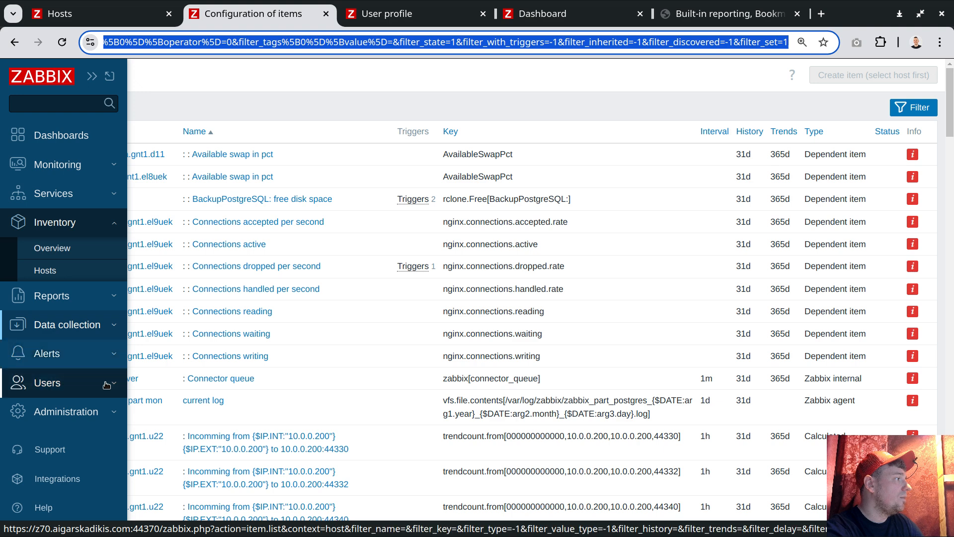
click(114, 357)
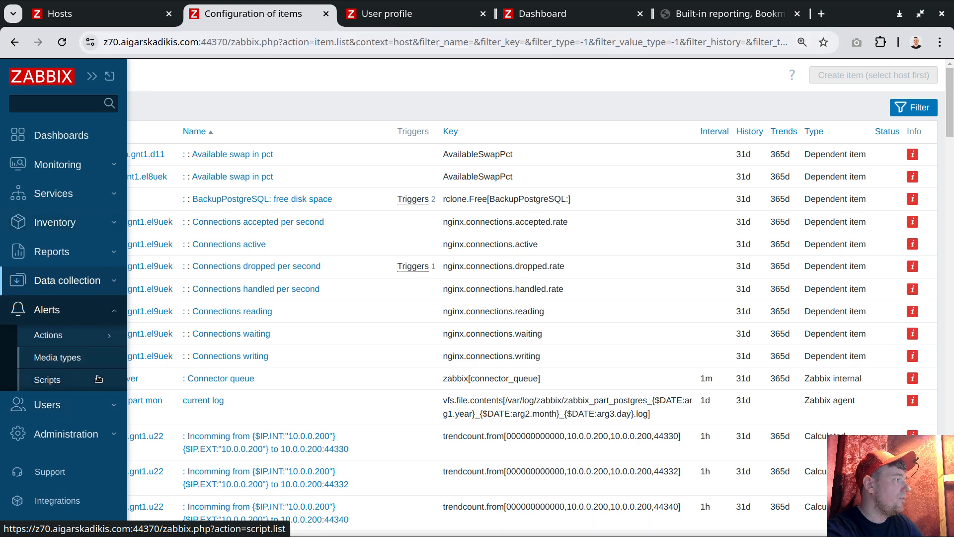
click(49, 380)
click(157, 245)
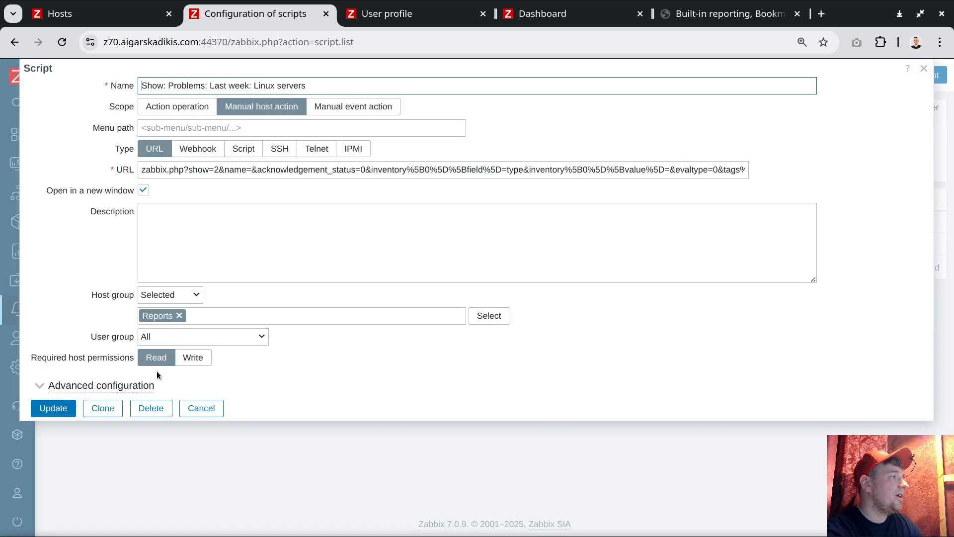
click(103, 408)
Replace the cloned script's URL with the copied address of the not-supported items list
triple_click(315, 169)
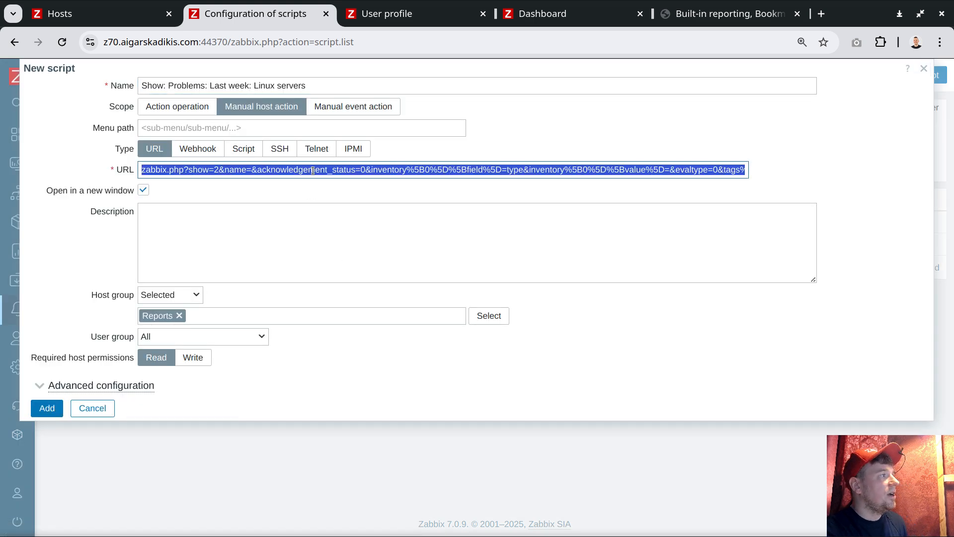
key(End)
key(Home)
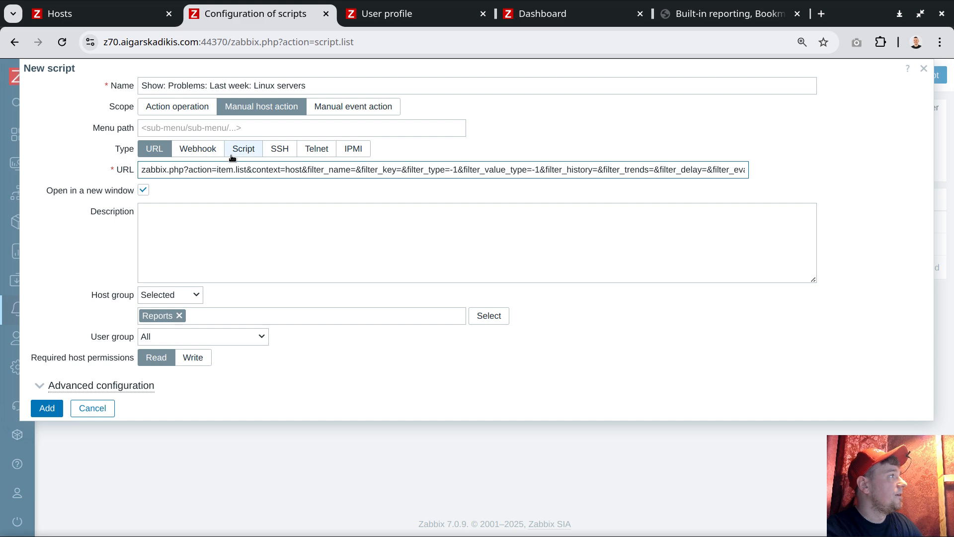
Rename the cloned script as "Show: All unsupported items"
drag(220, 86, 352, 86)
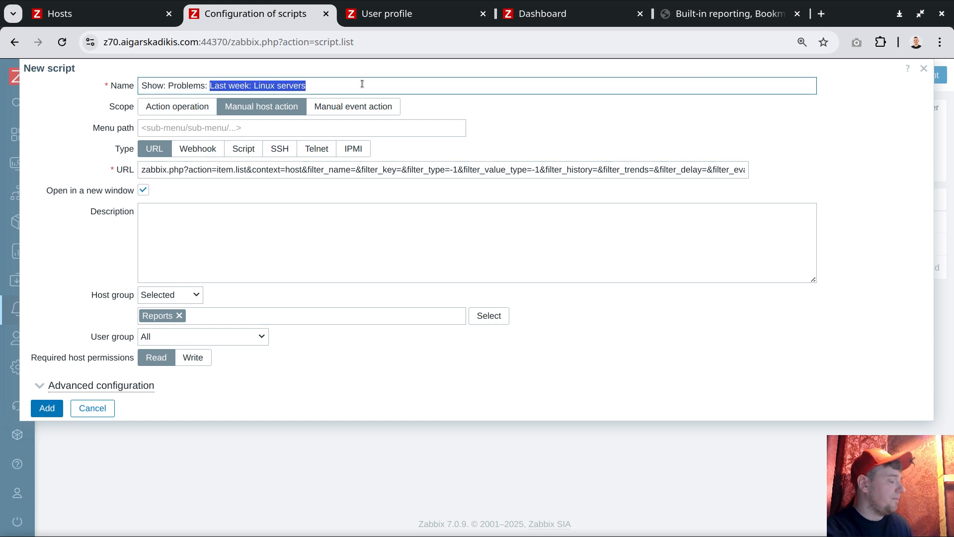
text(All)
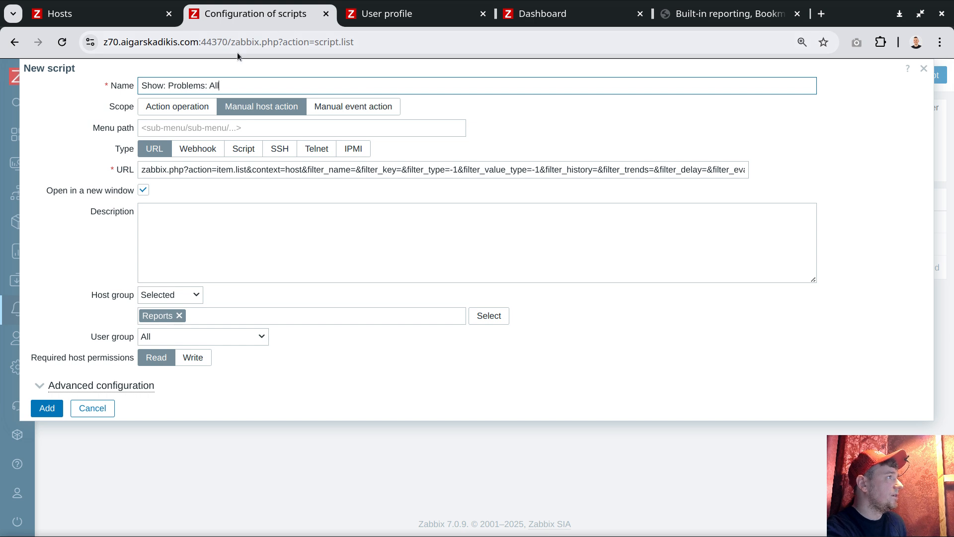
key(ctrl+shift+Left)
key(ctrl+shift+Left)
text(All uns)
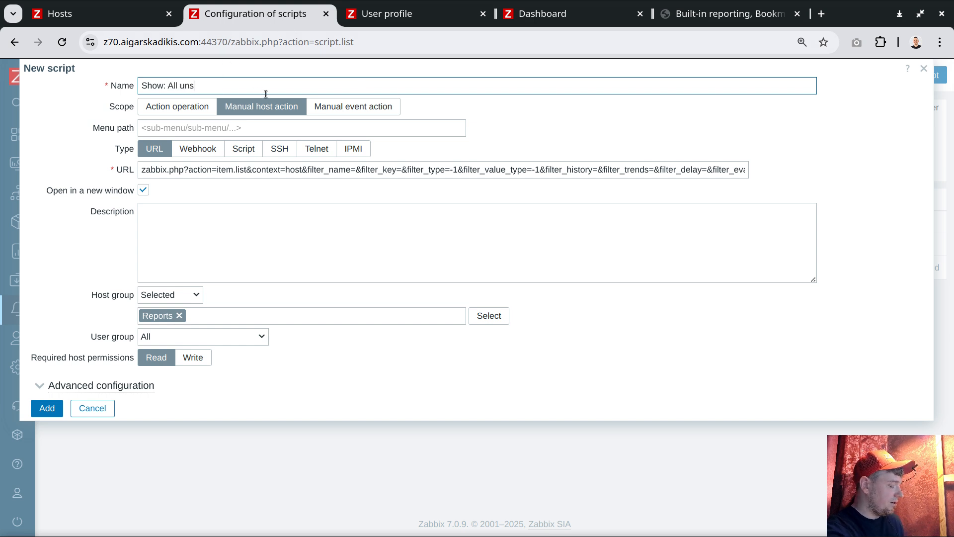
text(uppo)
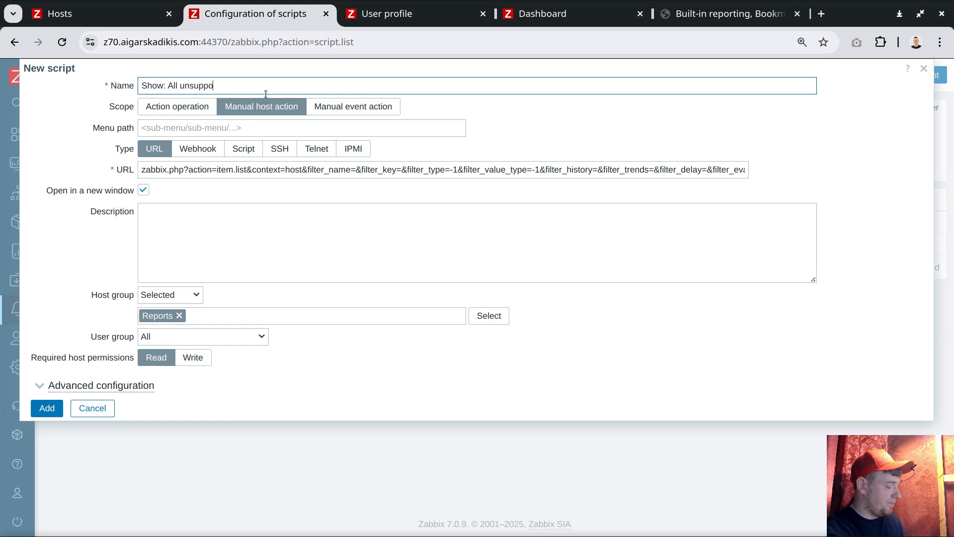
text(rted items)
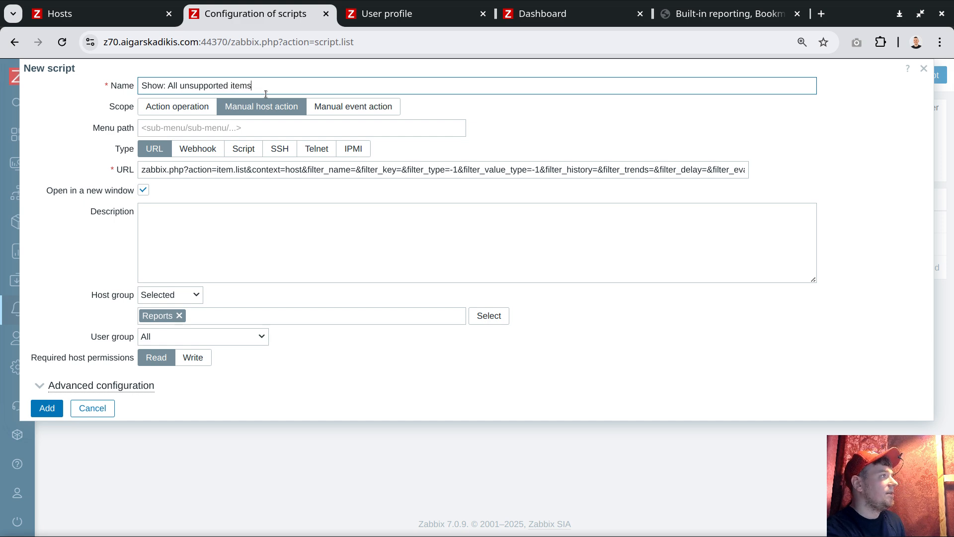
Append "(data collection fails, preprocessin fails, wrong credentials, timeout)" to the new script's name
text( ()
text(prepr)
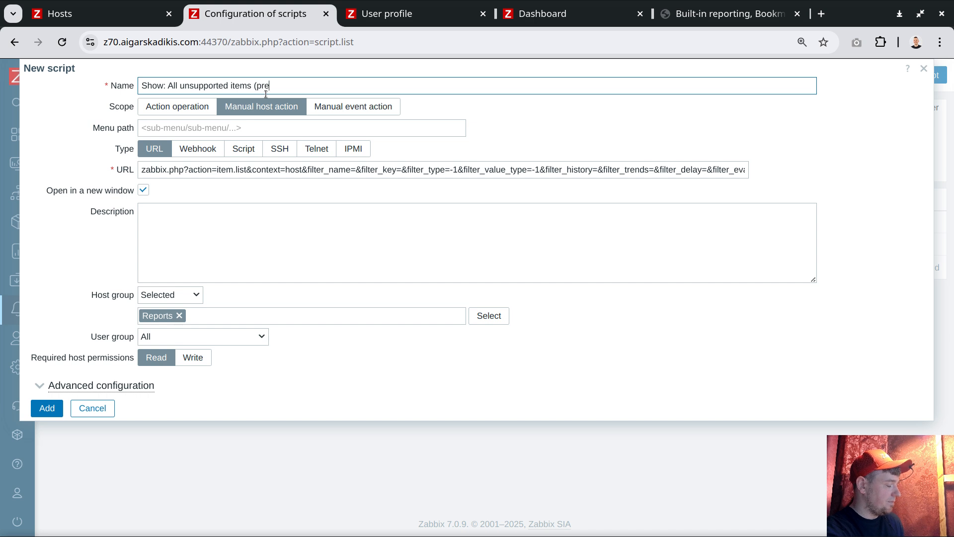
key(BackSpace)
key(BackSpace)
key(BackSpace)
key(BackSpace)
key(BackSpace)
text(data collection a)
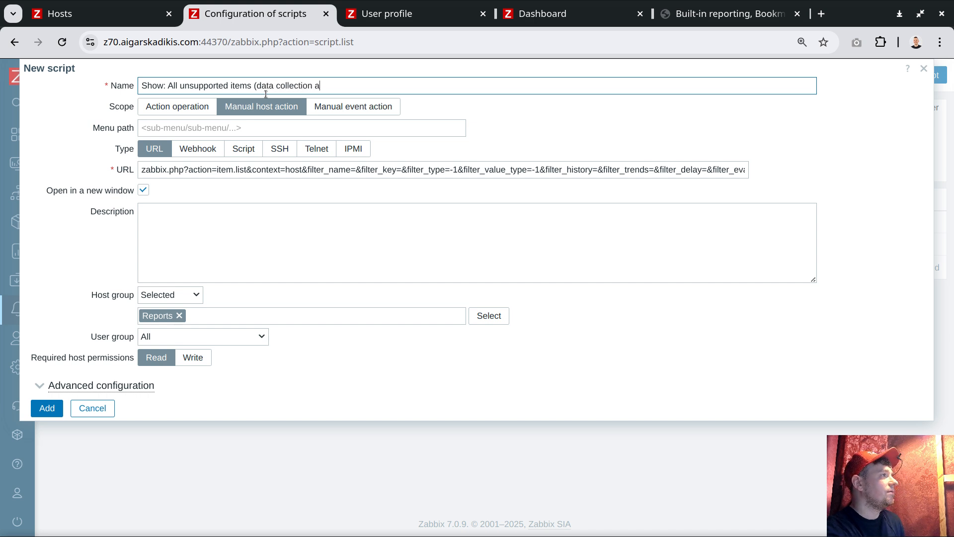
key(BackSpace)
text(fa)
text(ils, preproces)
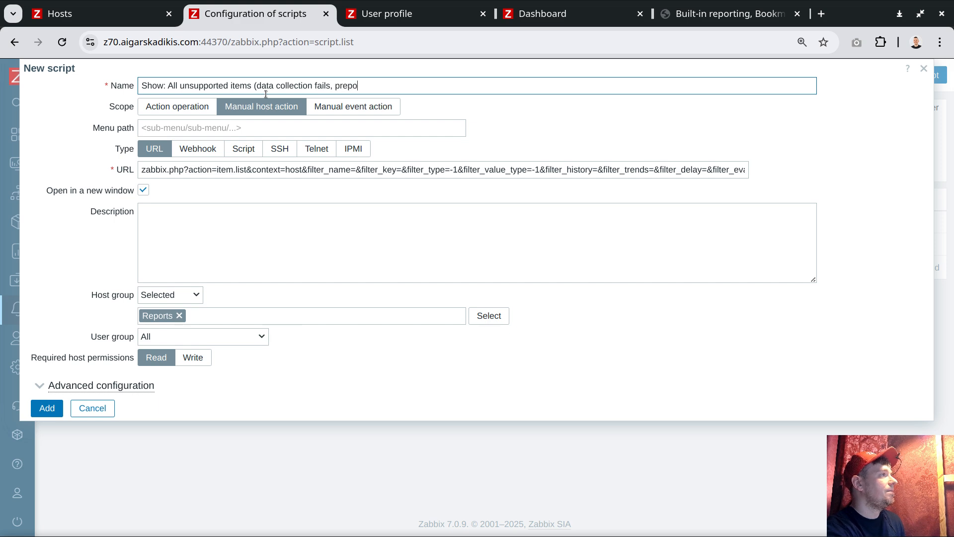
text(sin fails)
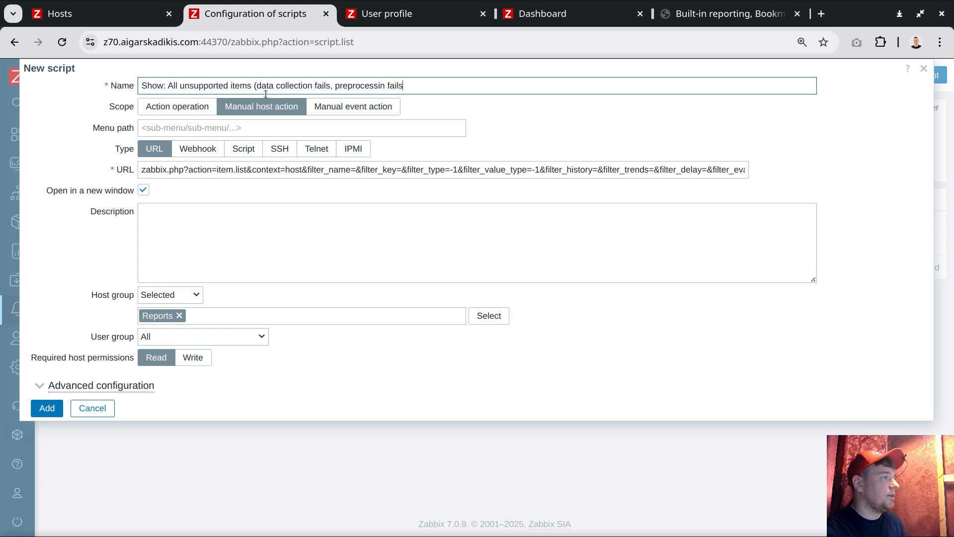
text(, wrong c)
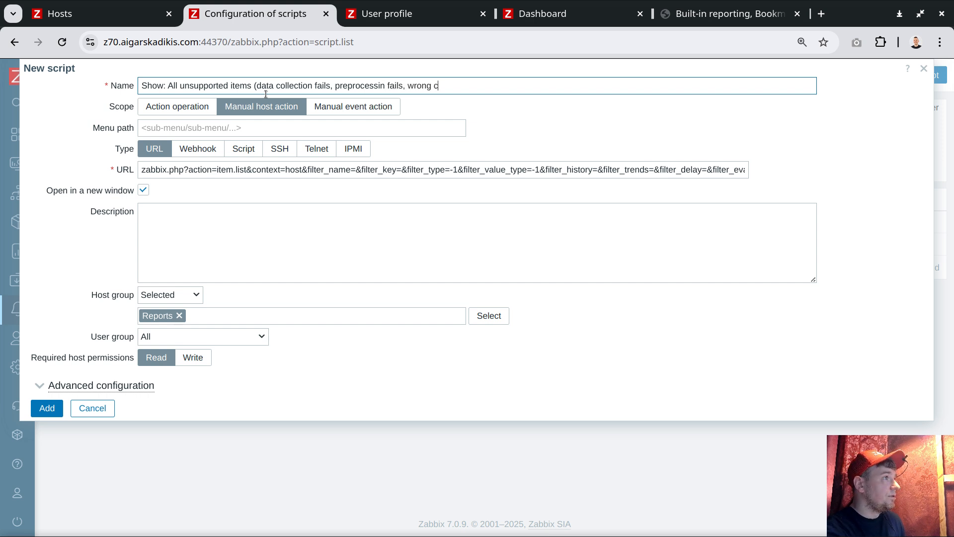
text(redentia)
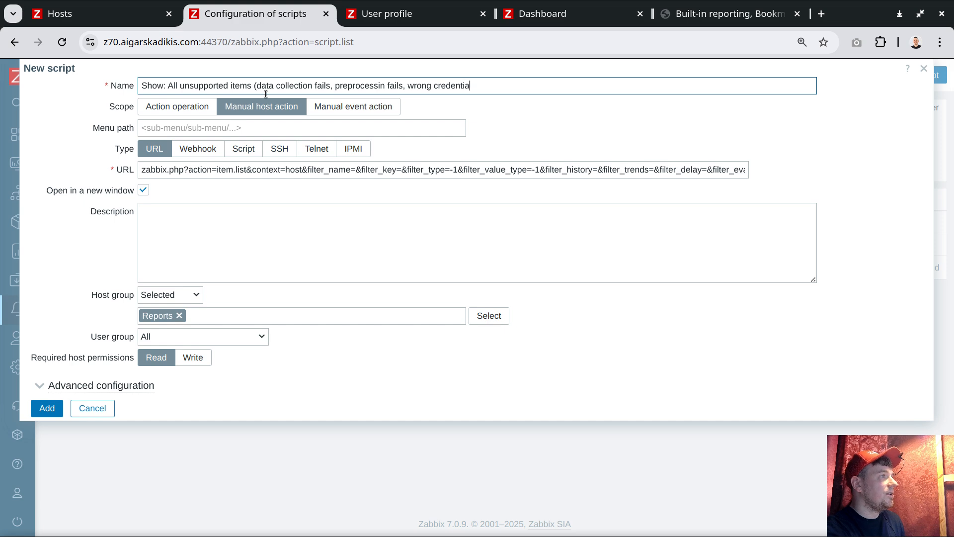
text(ls ))
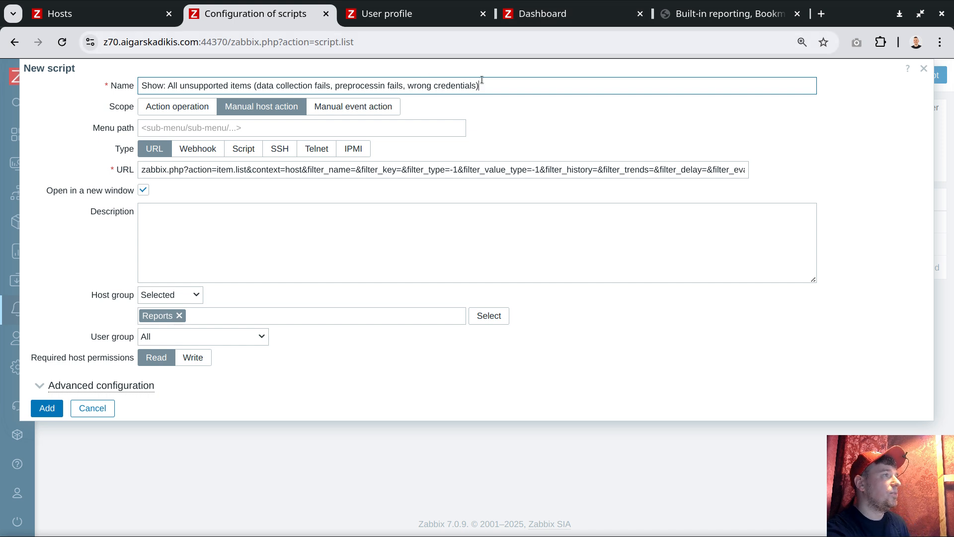
key(Left)
text(, time)
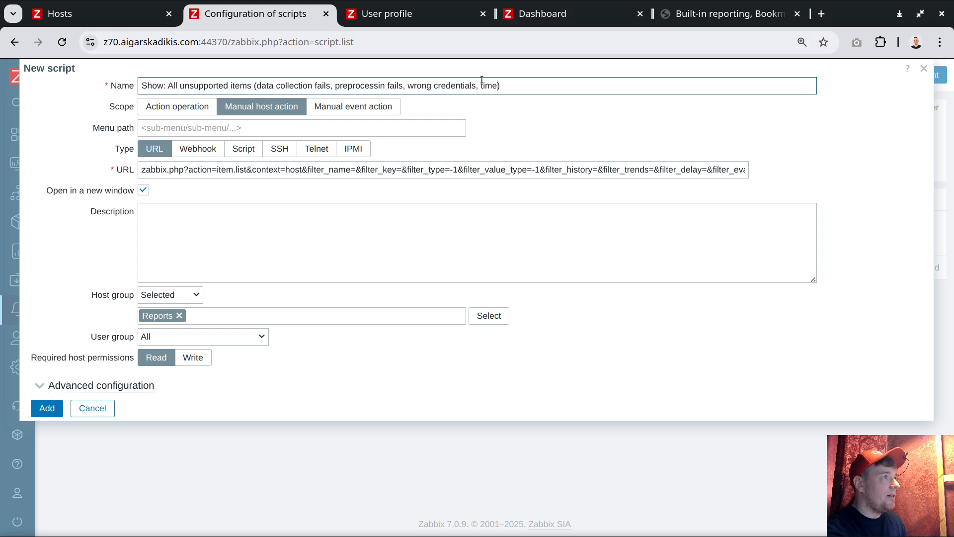
text(out)
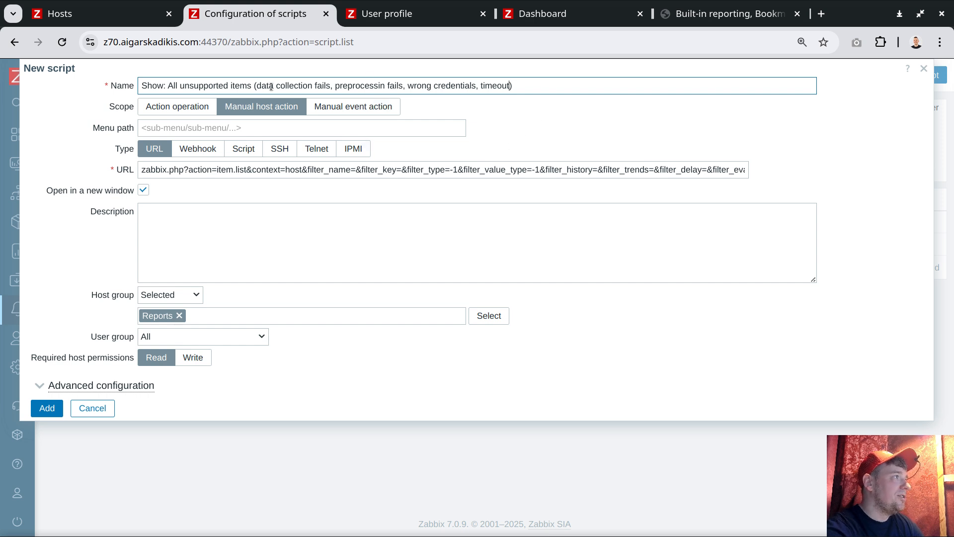
Review the failure causes listed in the script's name and add the script
drag(266, 85, 319, 86)
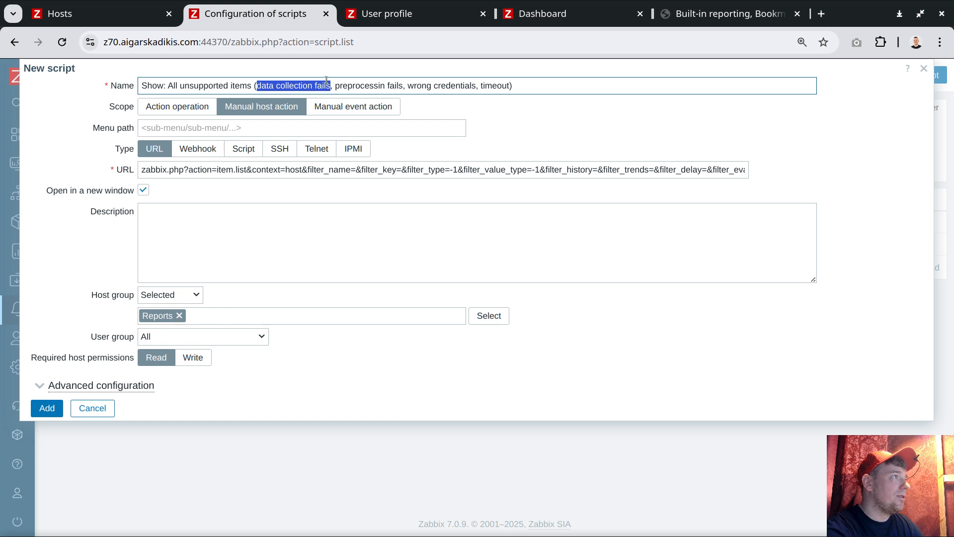
click(418, 85)
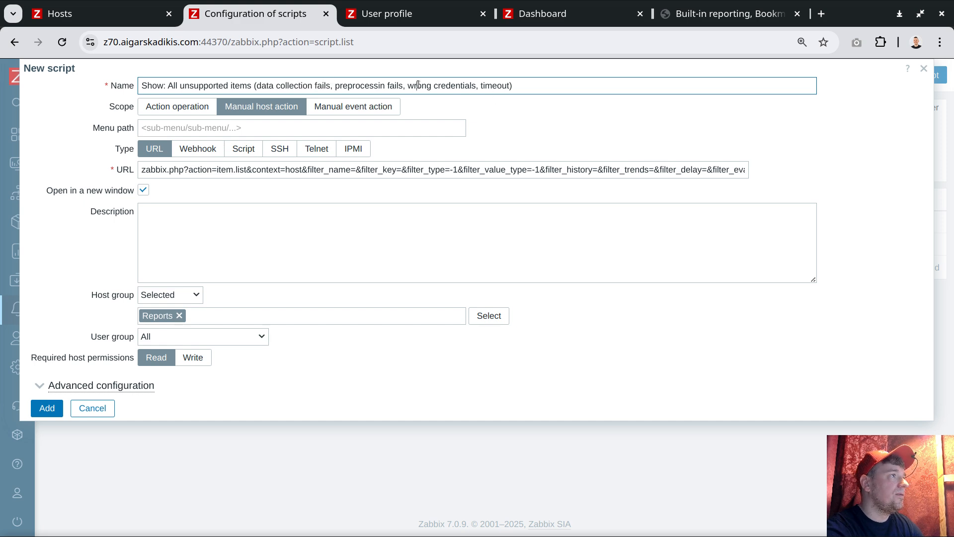
drag(418, 85, 448, 86)
double_click(500, 84)
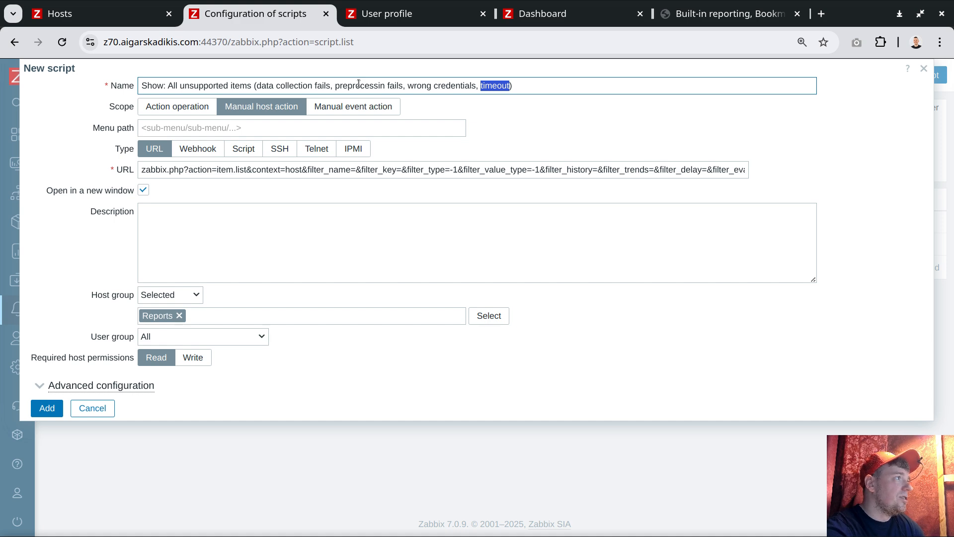
click(525, 86)
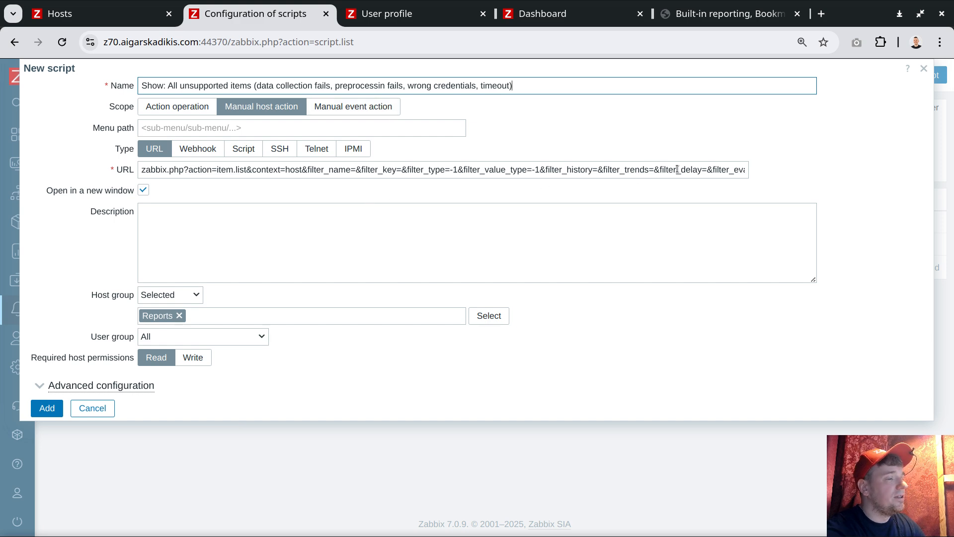
click(48, 409)
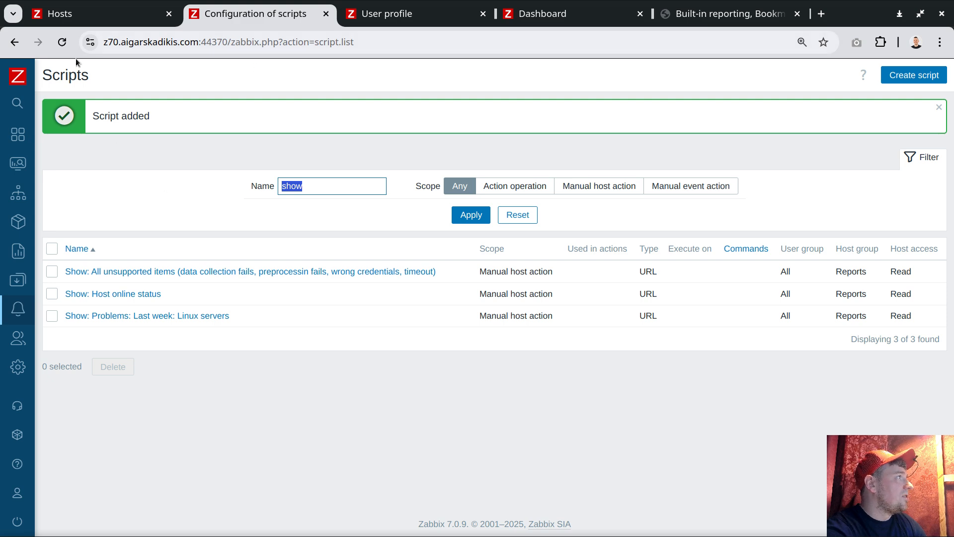
Go to the data collection hosts list and open the discovery rules of the riga.mikrotik host
click(15, 257)
click(71, 447)
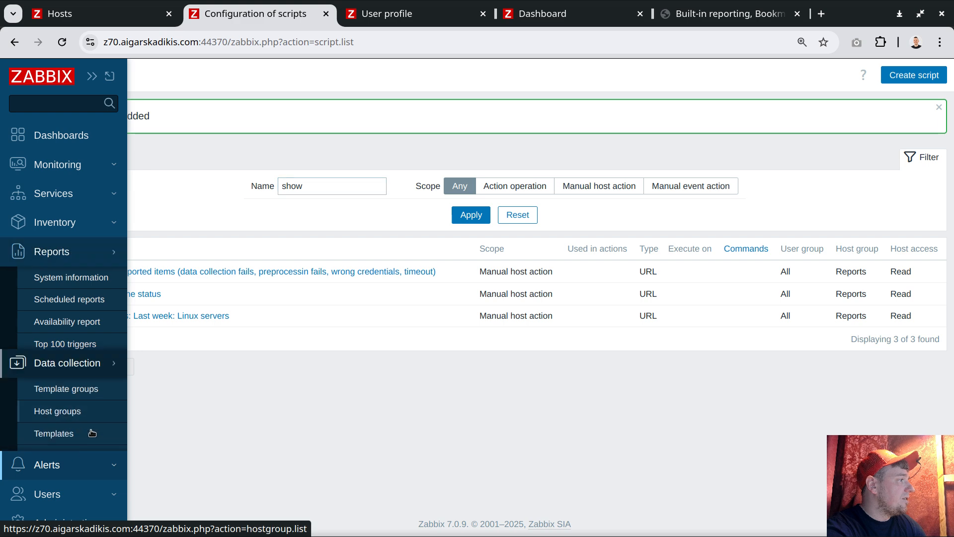
click(44, 373)
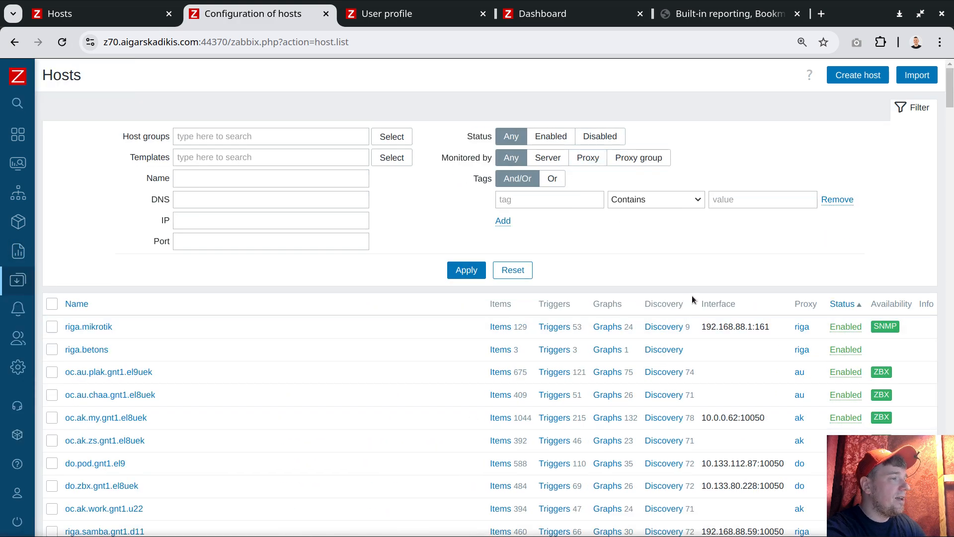
click(658, 328)
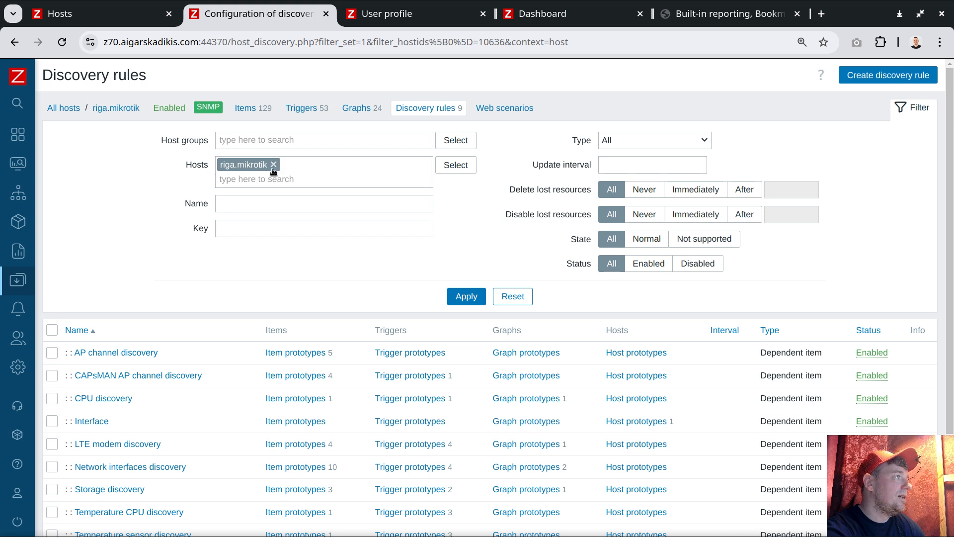
Remove the host from the discovery rules filter and filter for the "Not supported" state
click(273, 164)
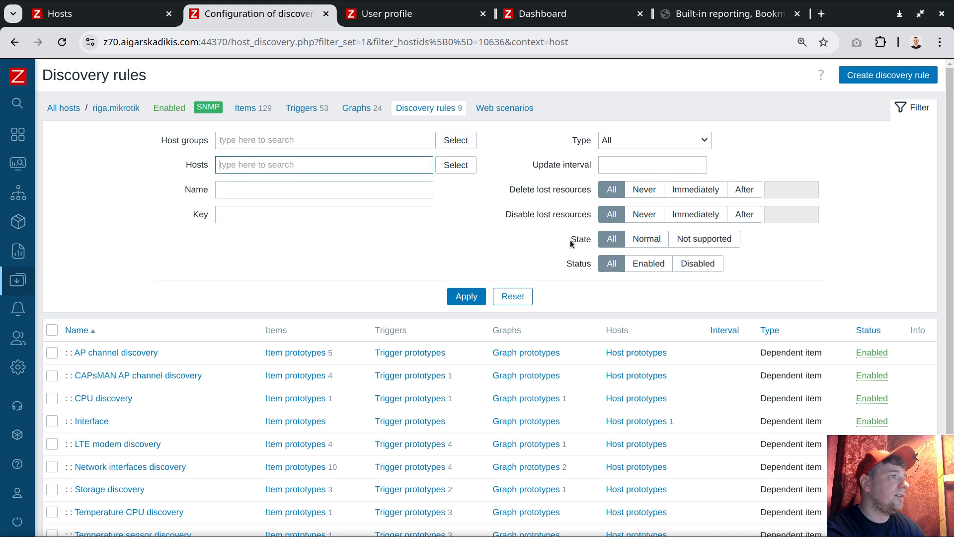
click(710, 241)
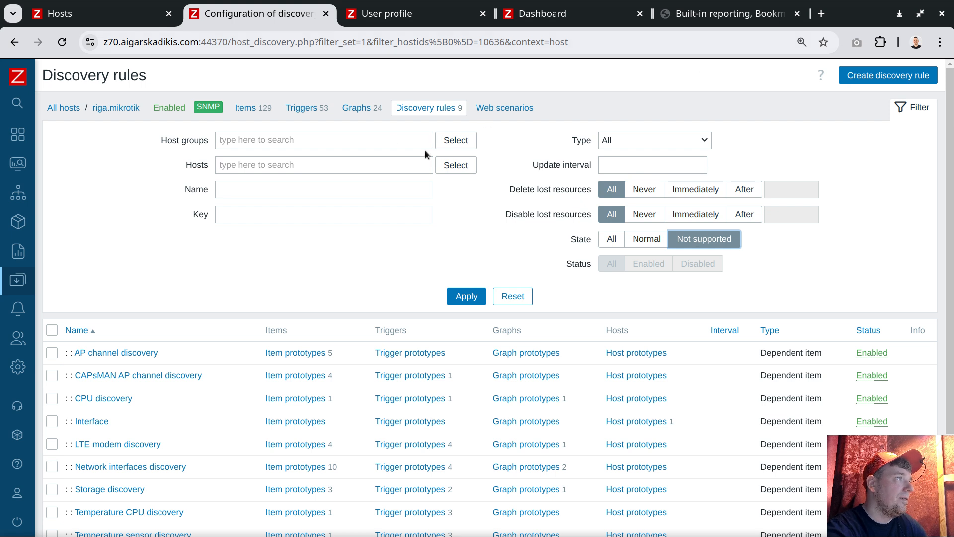
click(460, 296)
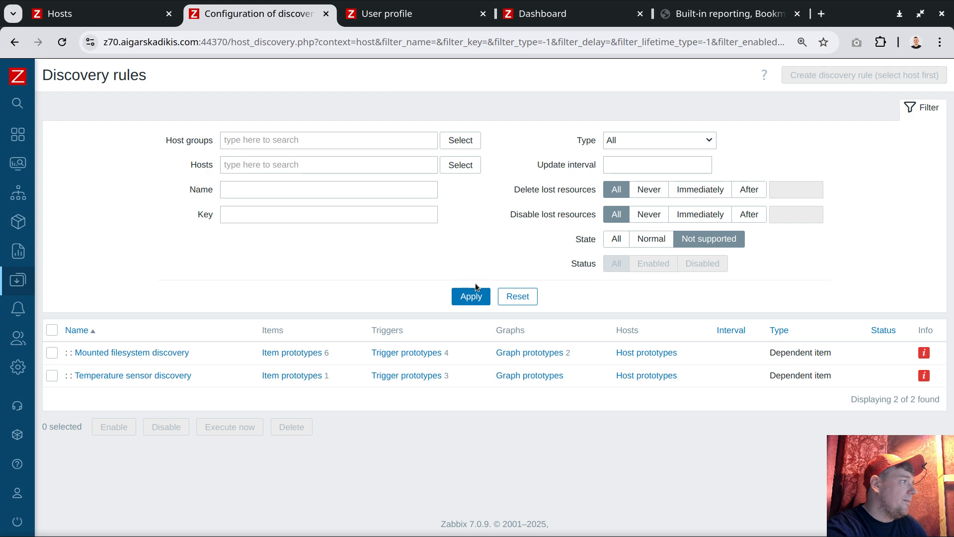
Examine the "Mounted filesystem discovery" rule's configuration and its error details in the filtered list
double_click(67, 353)
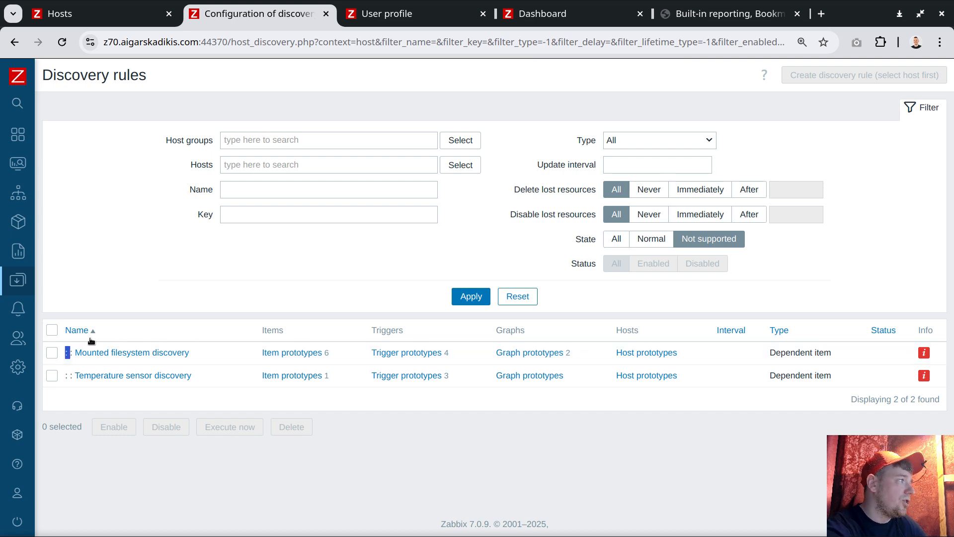
click(143, 353)
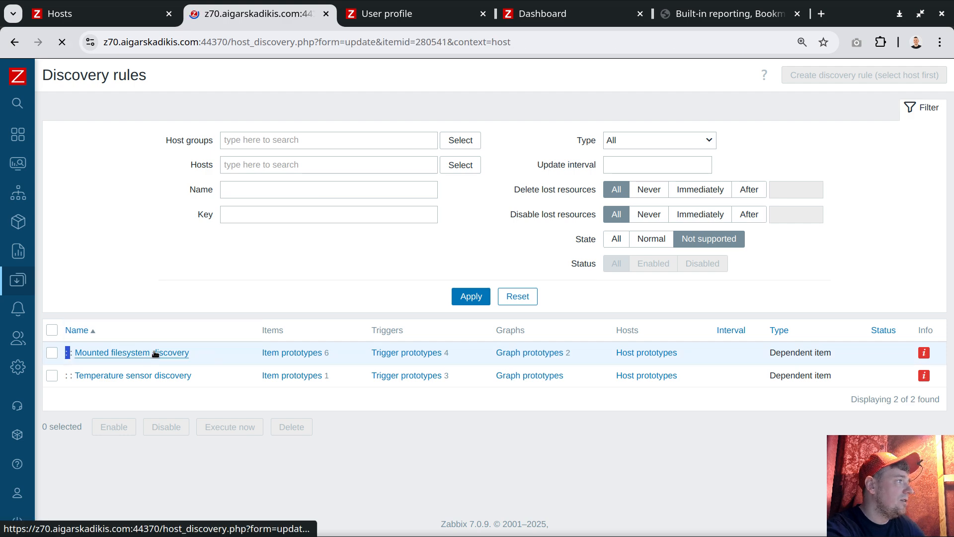
drag(131, 112, 92, 108)
click(473, 417)
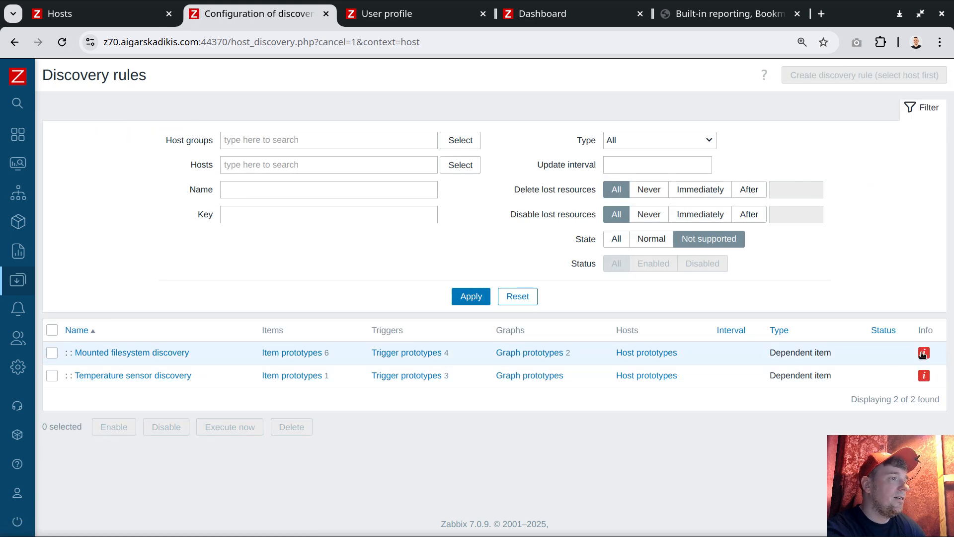
click(922, 353)
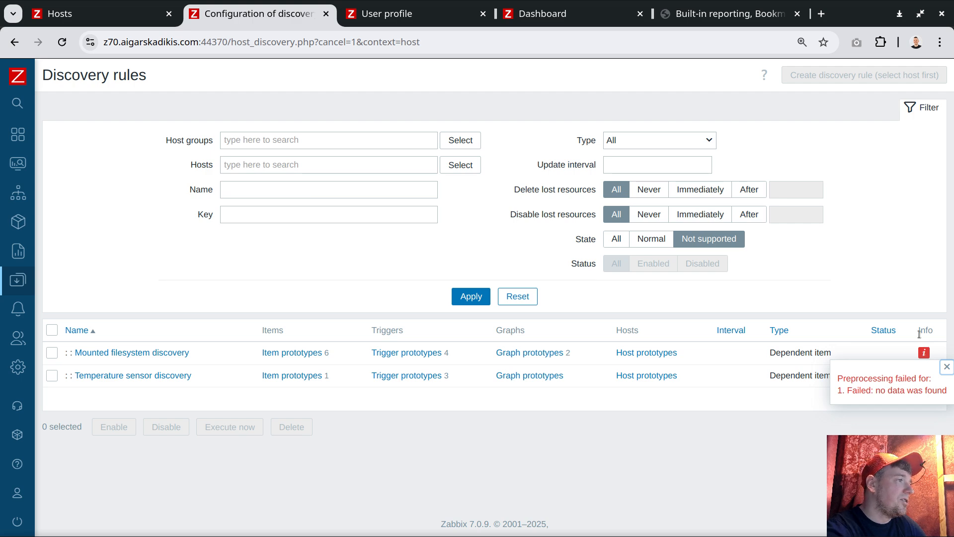
click(945, 367)
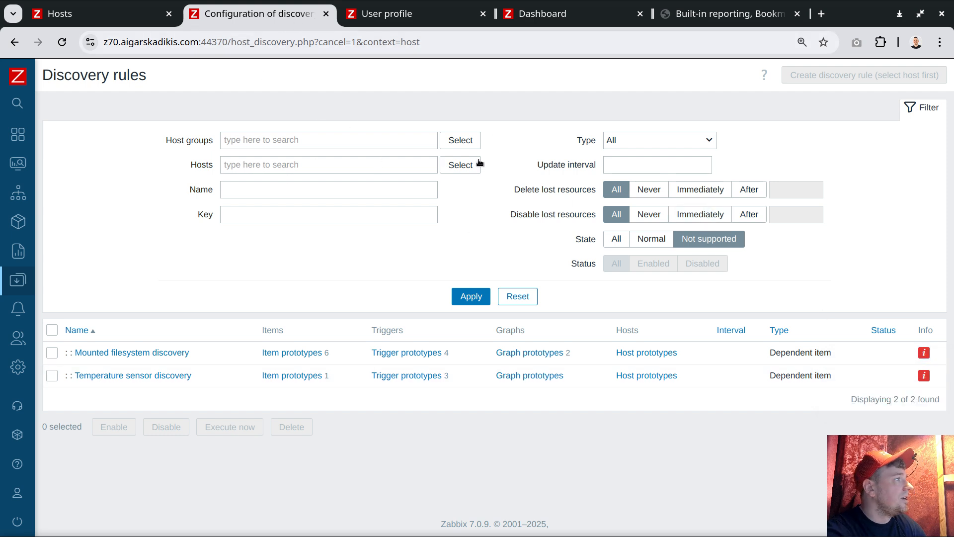
Reapply the "Not supported" filter and copy the full address of the filtered discovery rules page
click(478, 296)
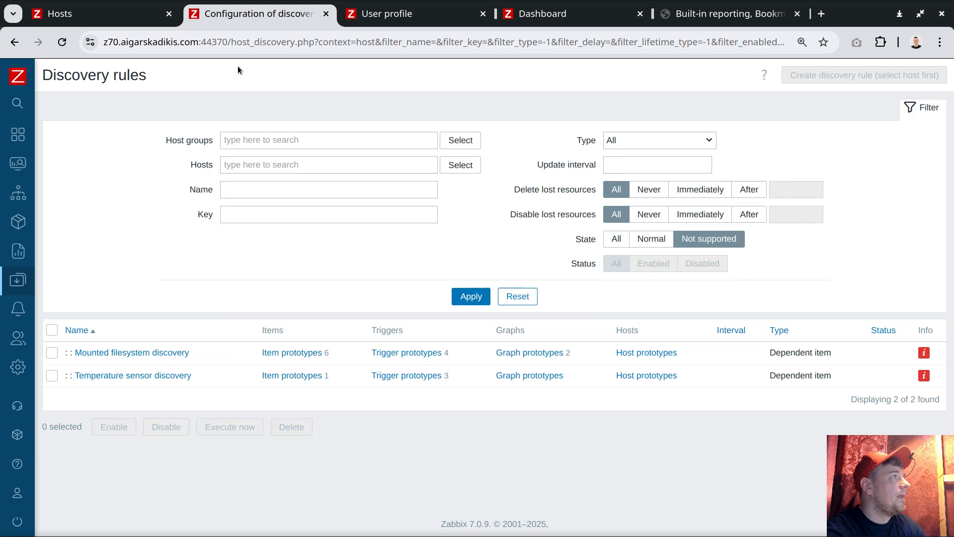
click(235, 41)
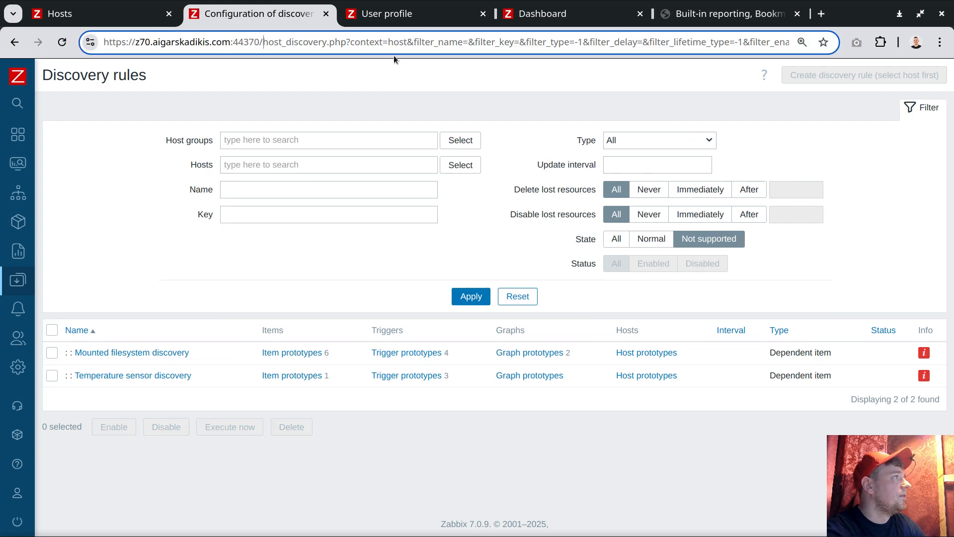
key(ctrl+a)
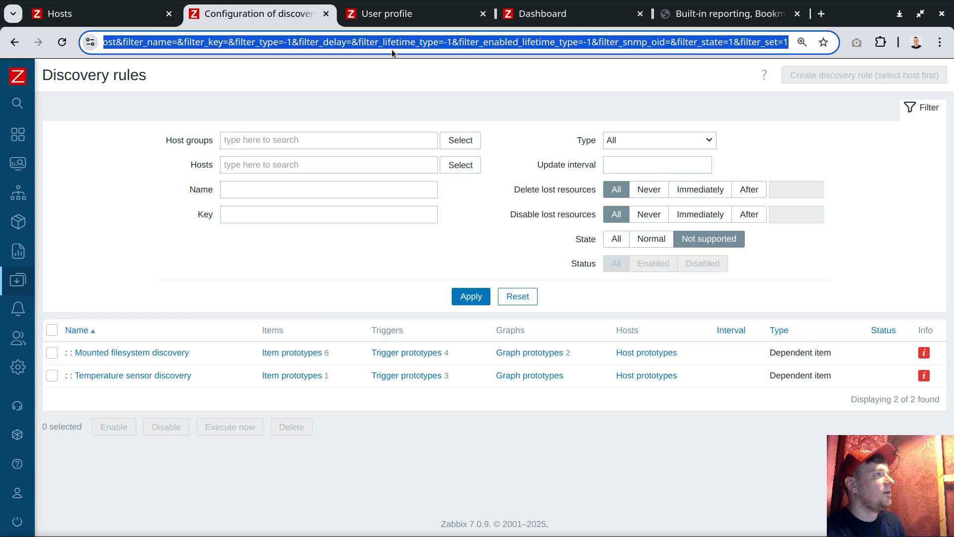
right_click(393, 48)
click(440, 152)
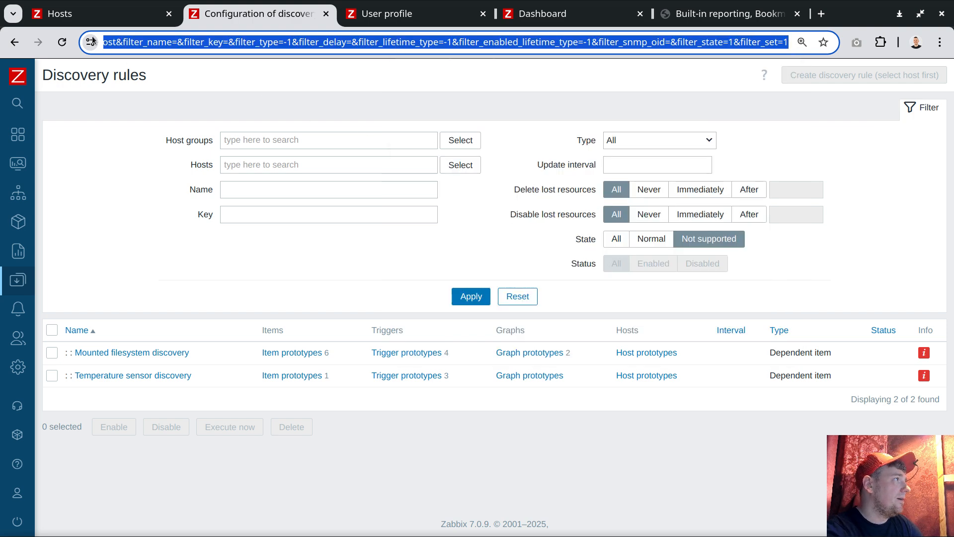
Switch back to the Hosts browser tab, go to the alert scripts list, and clone the "Show: All unsupported items" script
click(59, 14)
mouse_move(12, 408)
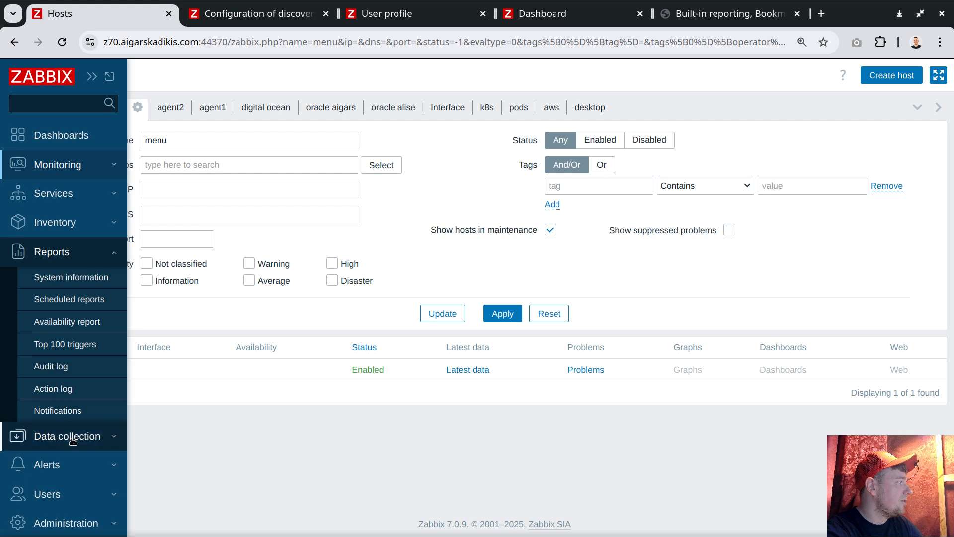
click(59, 453)
click(47, 380)
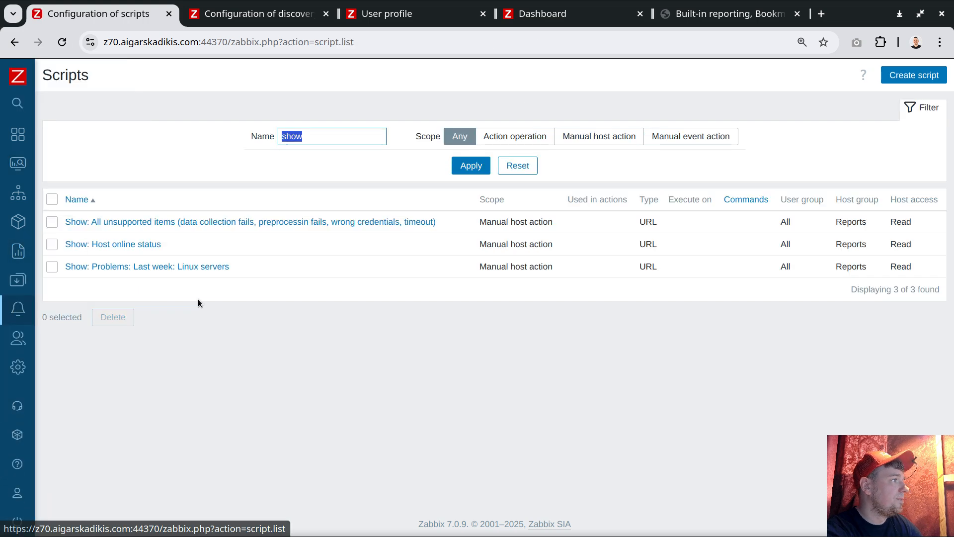
click(151, 223)
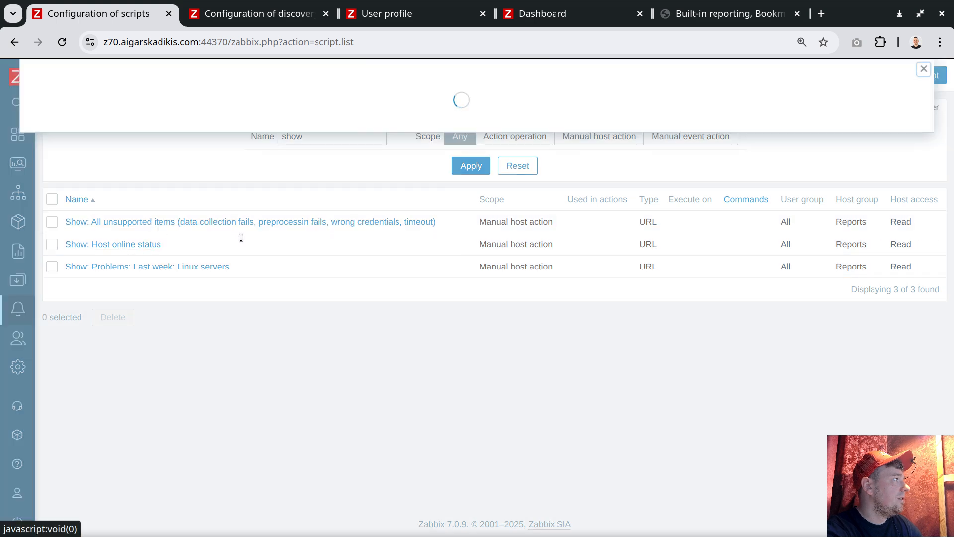
click(95, 408)
Replace the cloned script's URL with the copied discovery rules address, name it "Show: All unsupported LLD rules", and add it
double_click(155, 169)
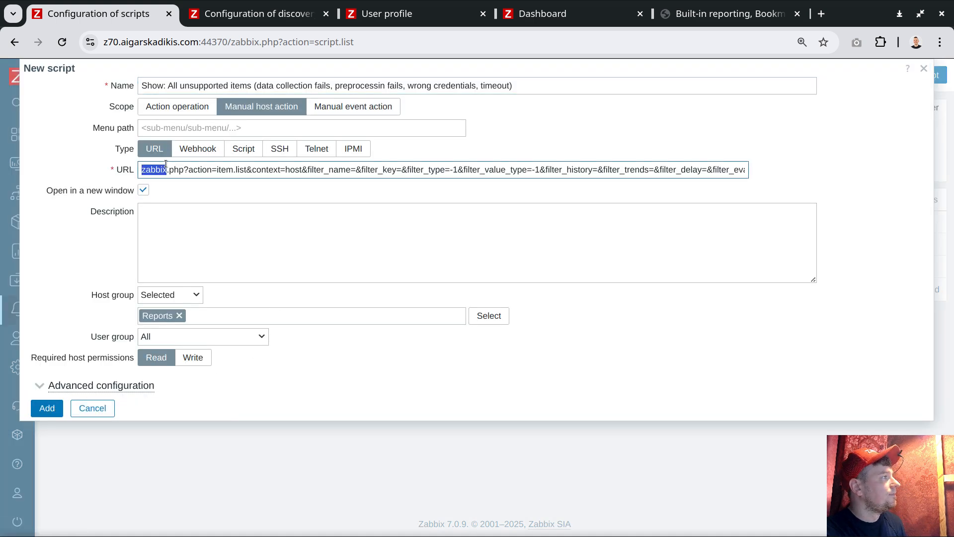
key(End)
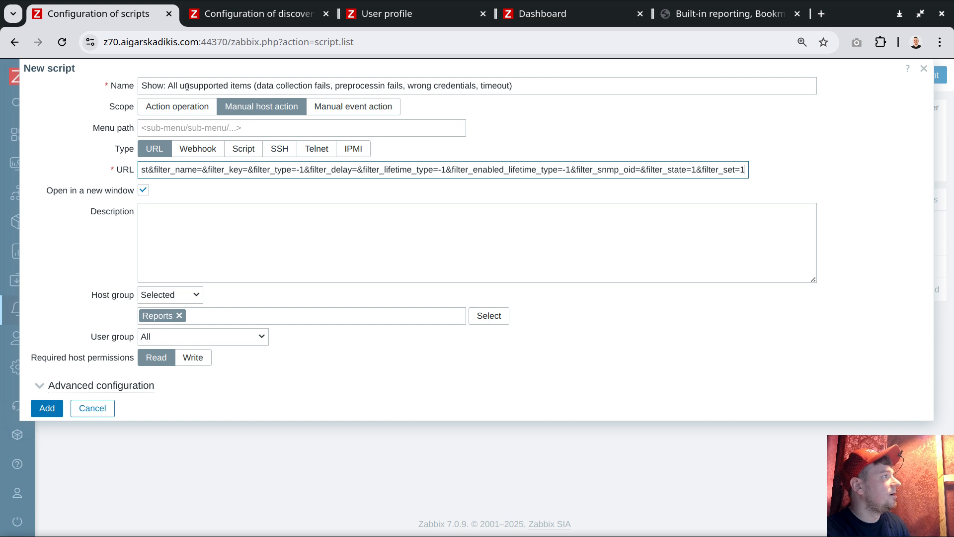
drag(180, 85, 313, 85)
drag(237, 88, 503, 85)
text(LLD rules)
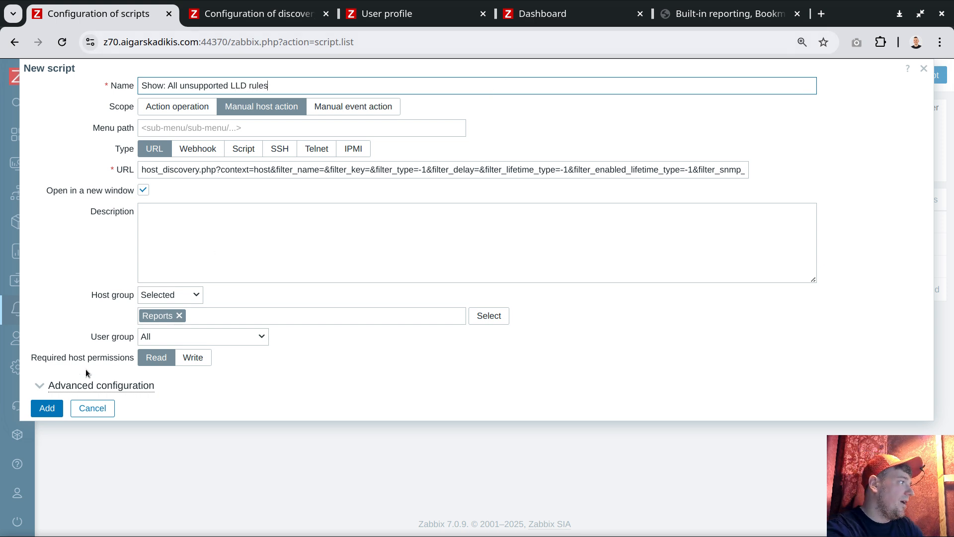
click(48, 408)
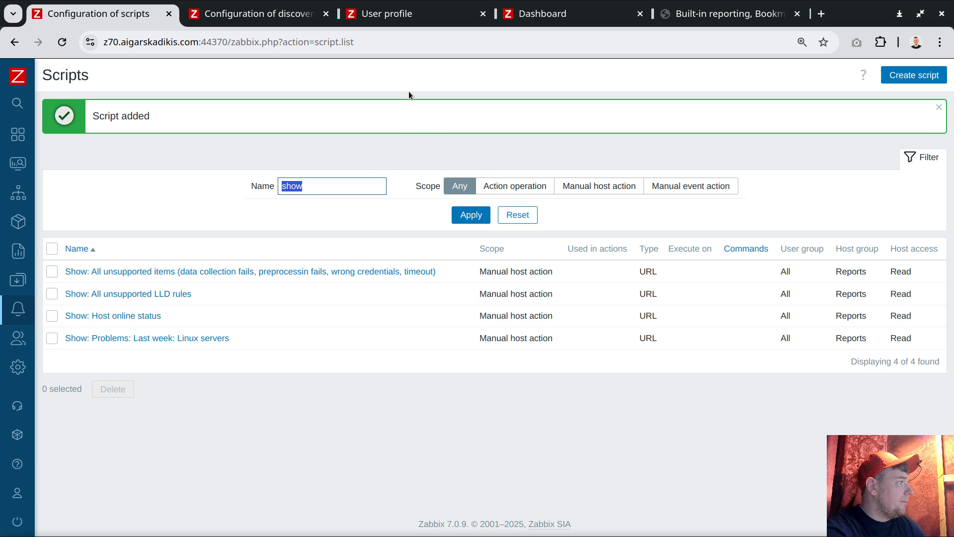
Go to the data collection hosts list and open the triggers of the riga.mikrotik host
click(49, 280)
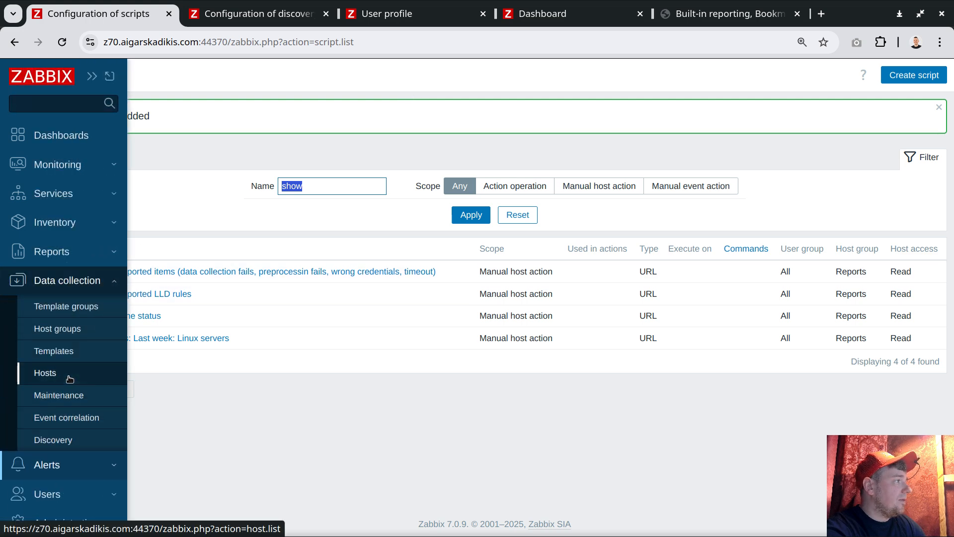
click(69, 379)
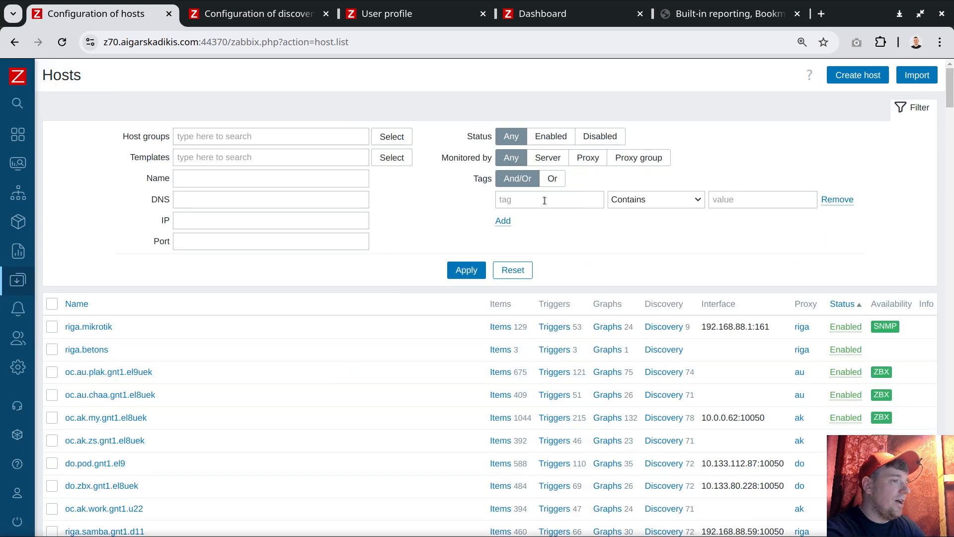
click(555, 327)
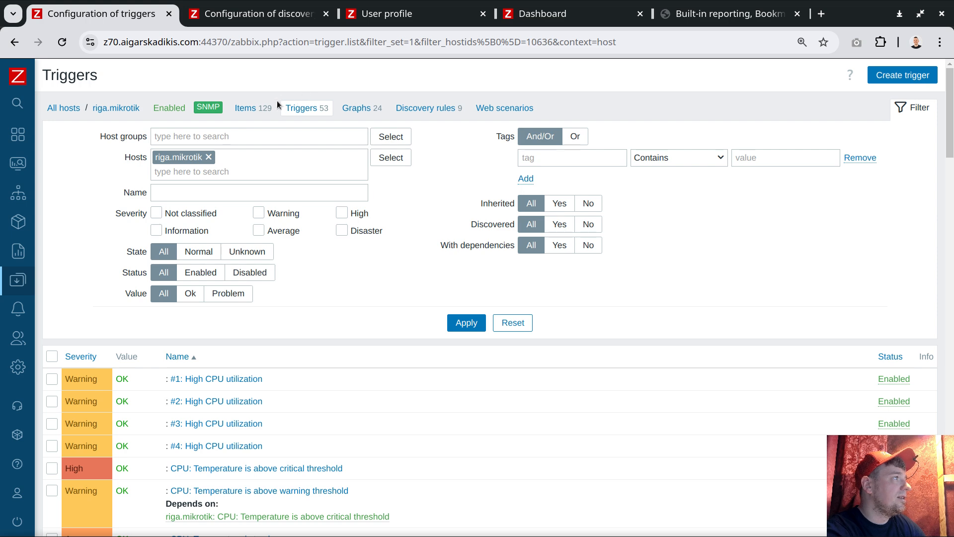
Remove the host from the triggers filter and filter for the "Unknown" state
click(208, 157)
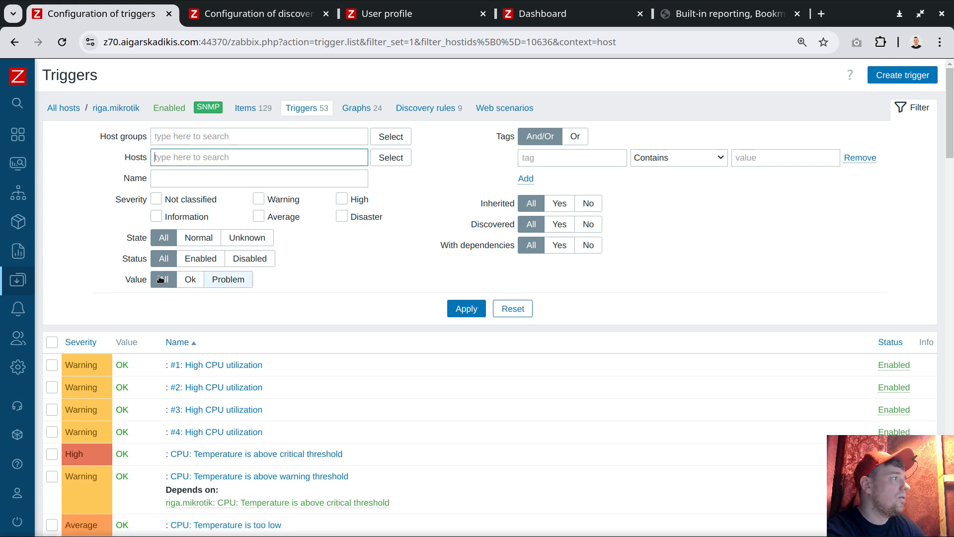
click(247, 237)
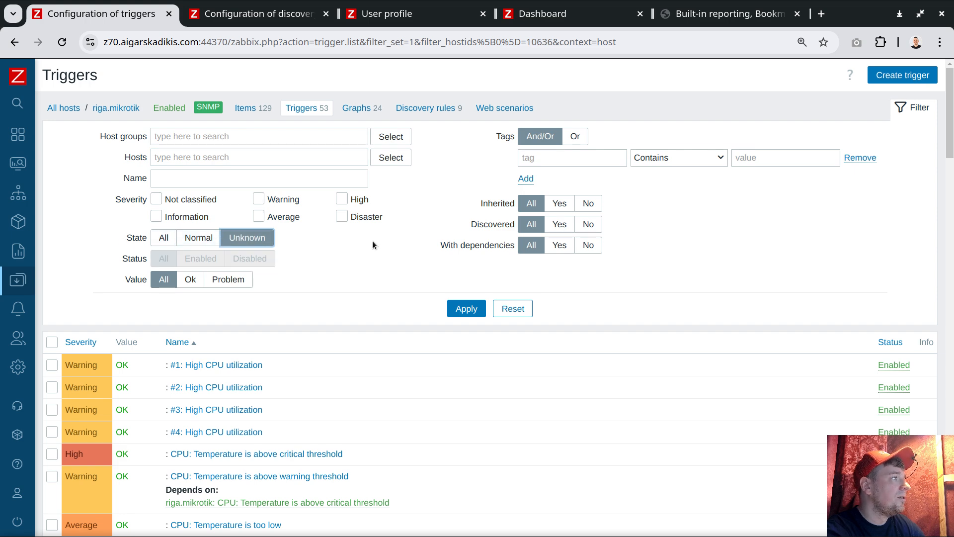
click(461, 310)
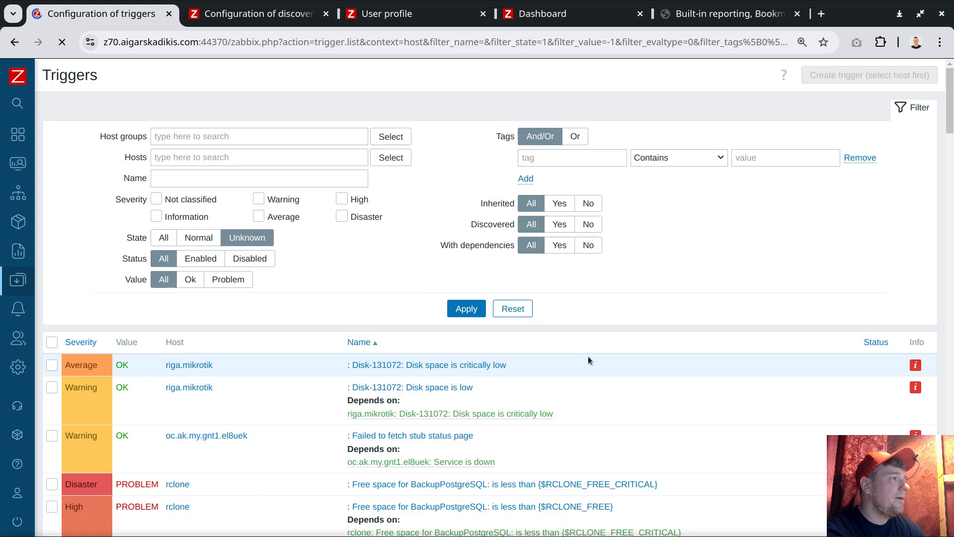
Examine the error details of riga.mikrotik's "Disk-131072: Disk space is low" trigger in the filtered list
scroll(699, 288, down, 2)
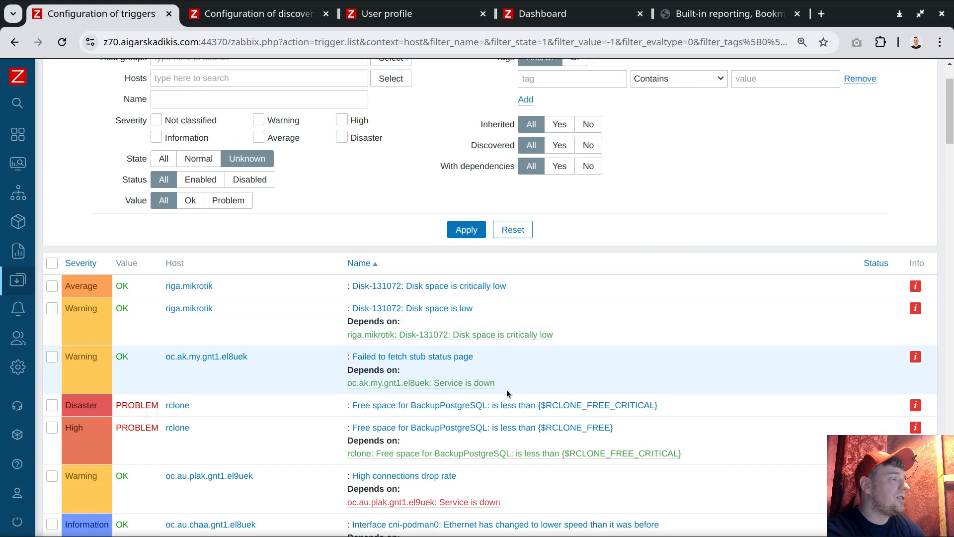
click(914, 309)
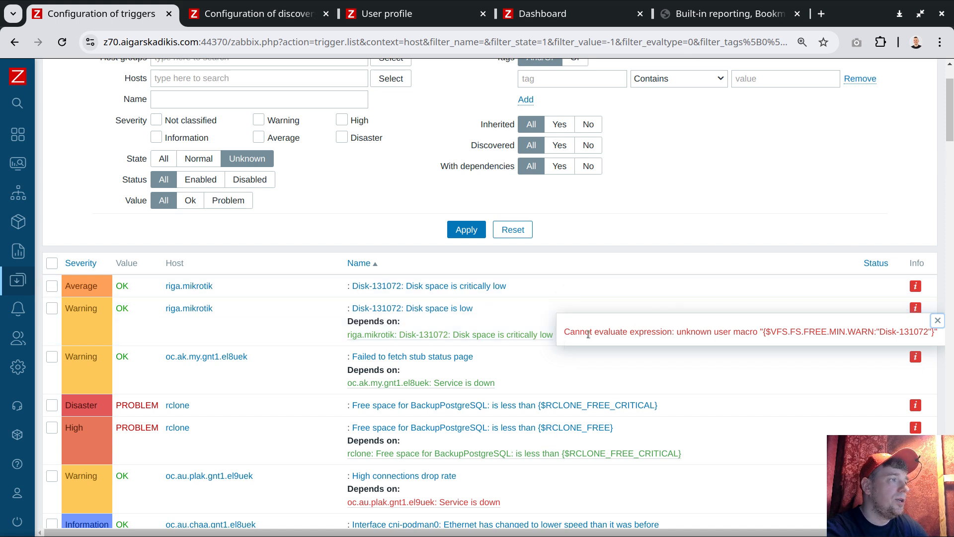
drag(712, 332, 762, 331)
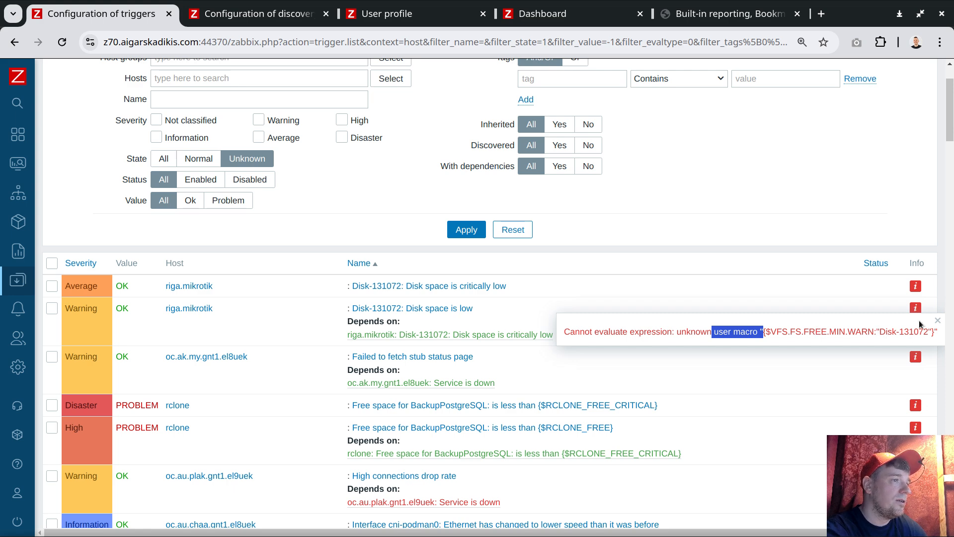
click(938, 321)
Copy the filtered triggers page's address from "zabbix.php" onward, and clone the "Show: All unsupported items" script from the scripts list
click(294, 42)
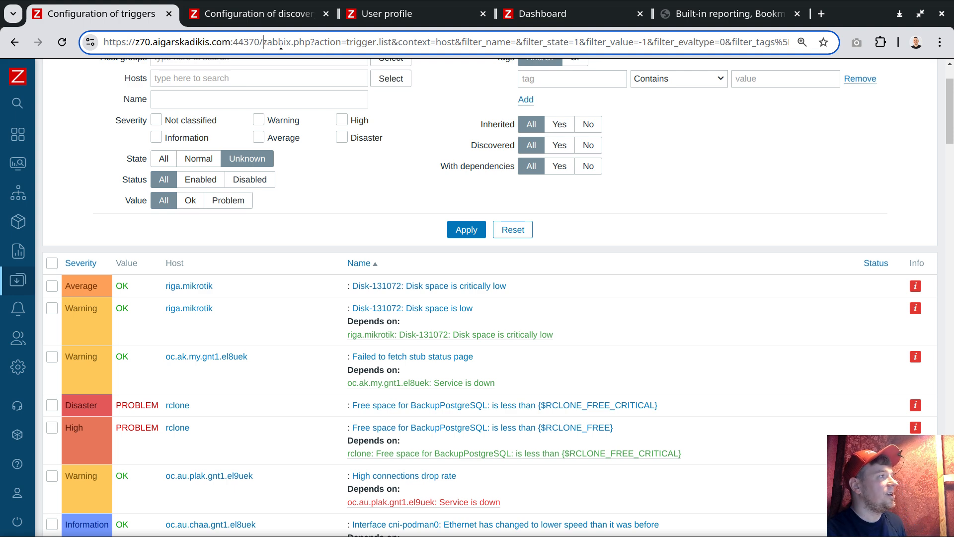
key(ctrl+a)
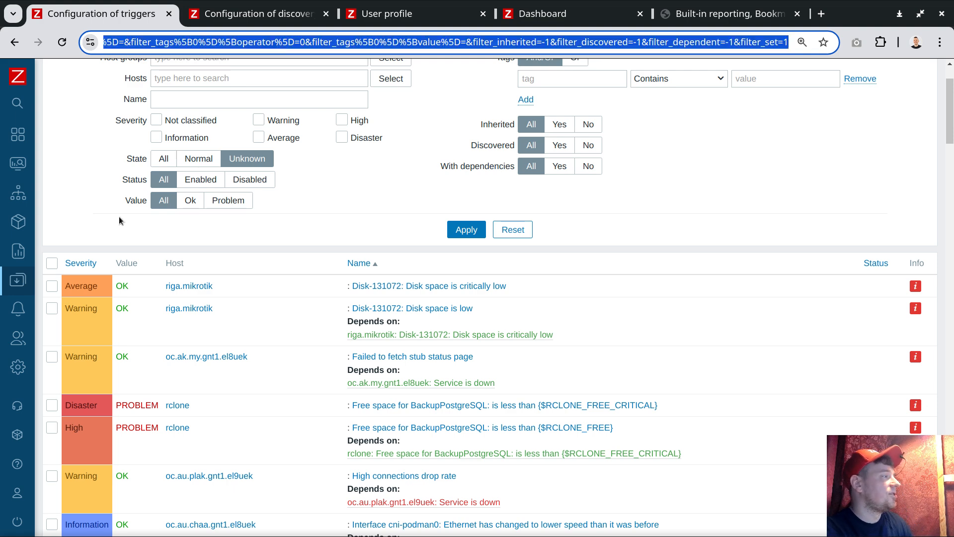
mouse_move(35, 326)
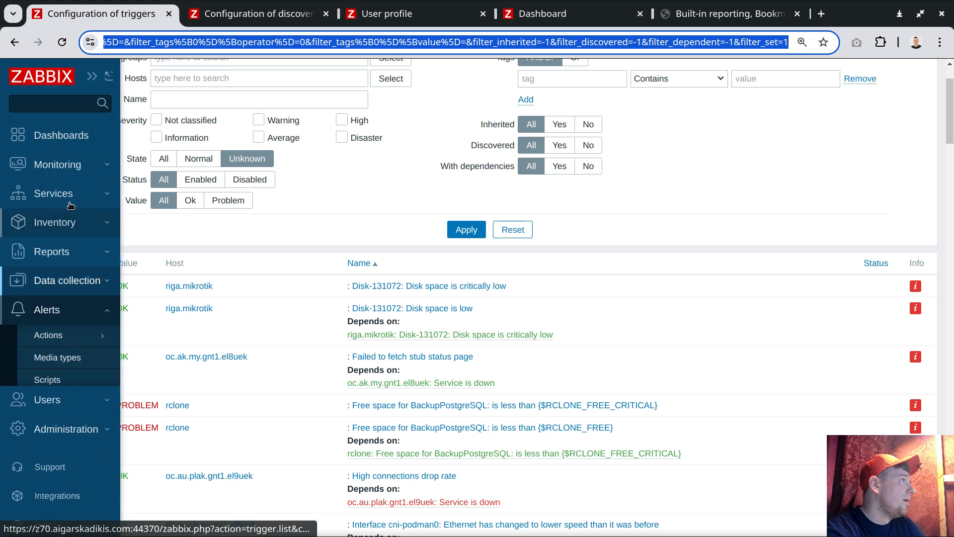
click(46, 380)
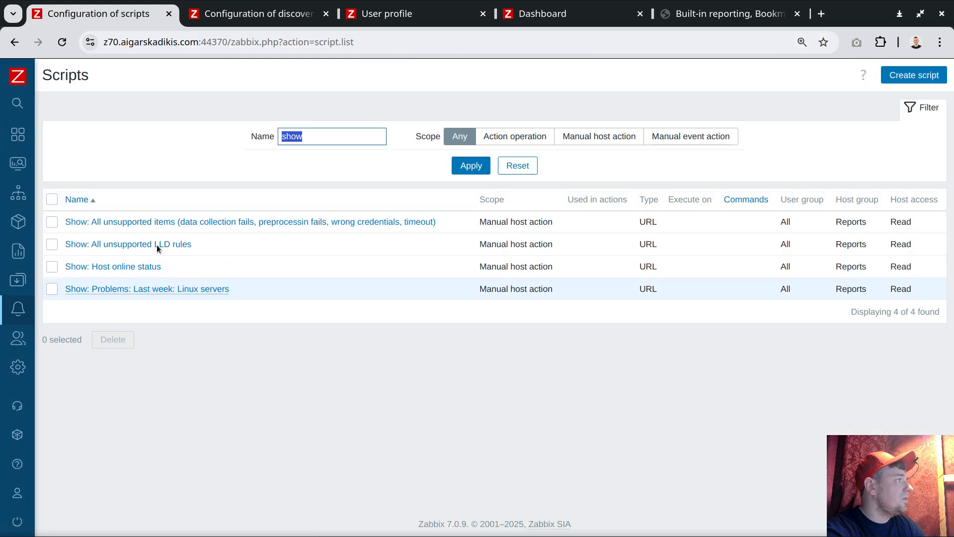
click(161, 224)
click(103, 408)
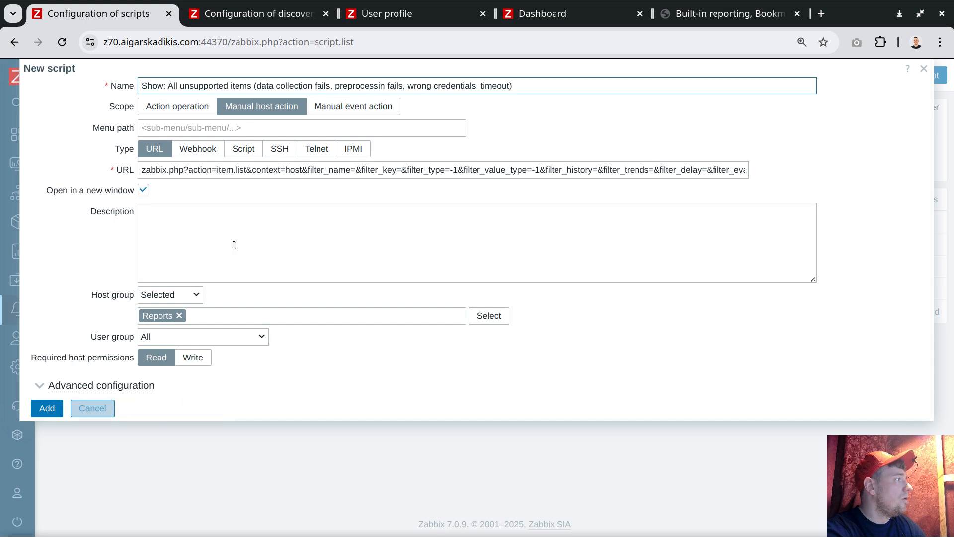
Replace the cloned script's URL with the copied triggers address, name it "Show: All unsupported triggers", and add it
triple_click(279, 169)
key(End)
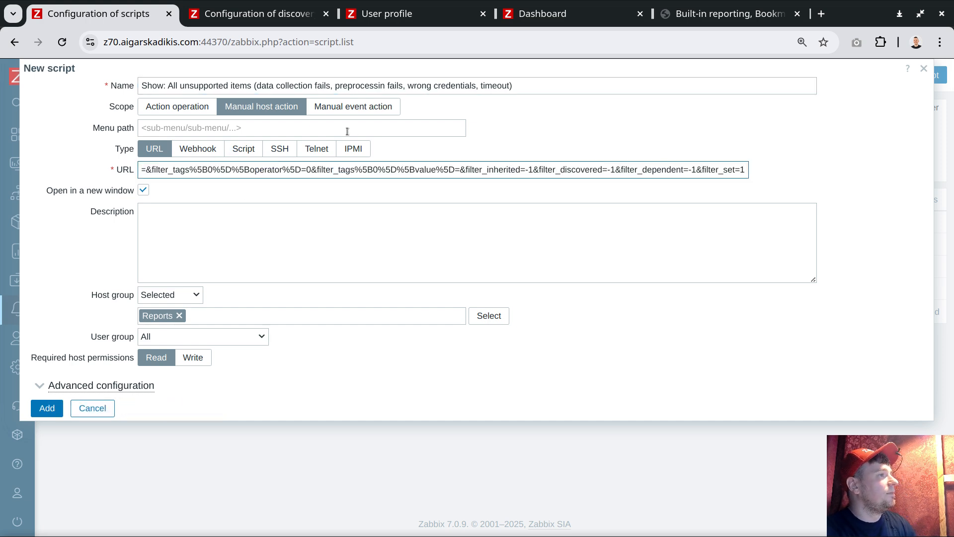
drag(230, 87, 562, 103)
text(triggers)
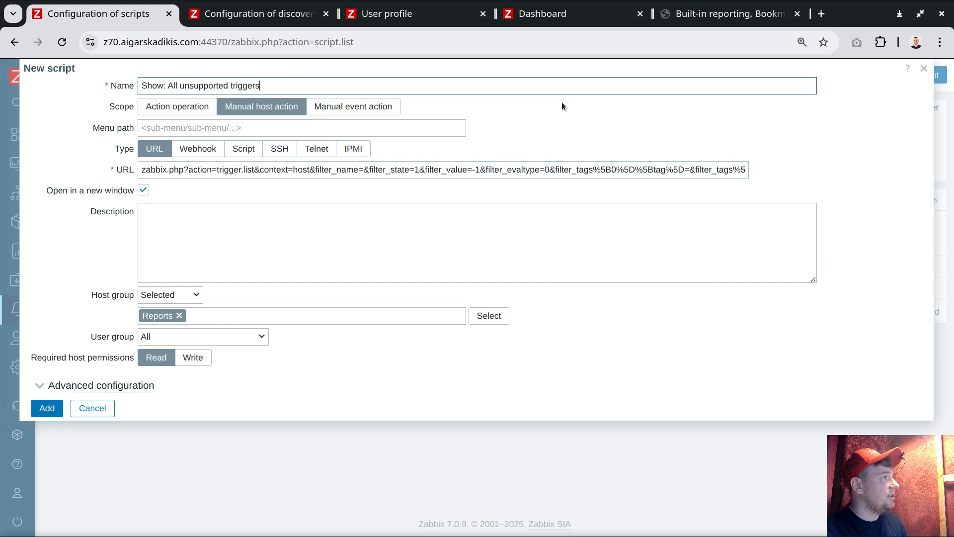
click(47, 408)
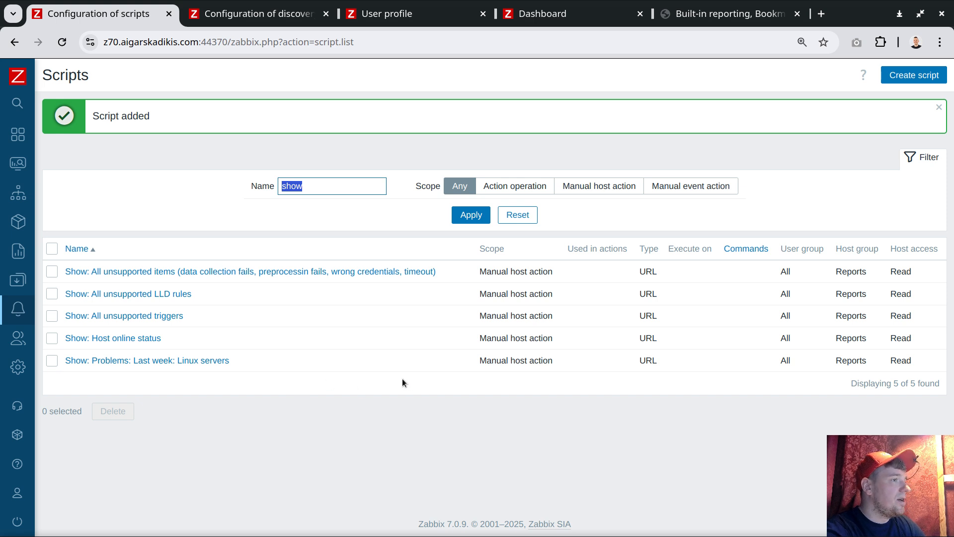
Open the administration queue overview and switch it to the queue details view
click(24, 340)
click(101, 478)
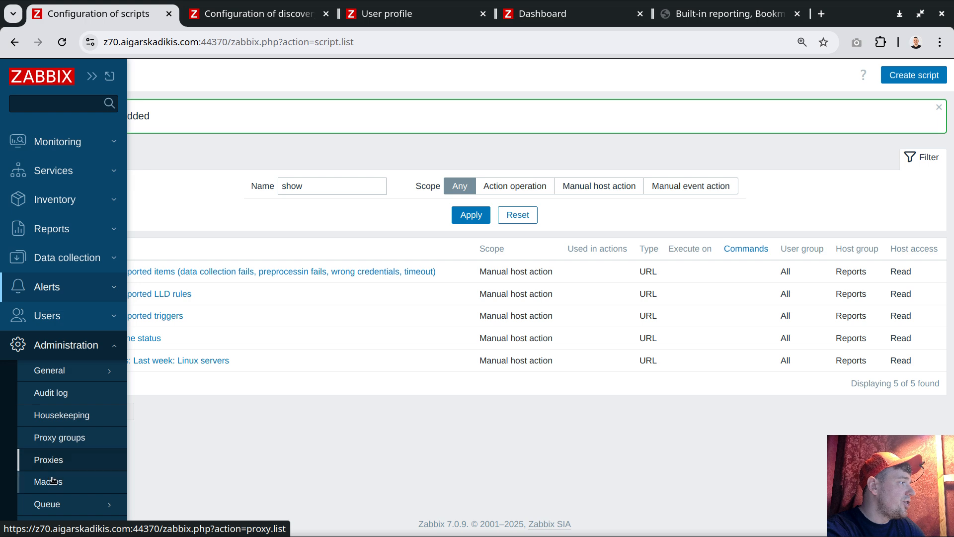
mouse_move(74, 503)
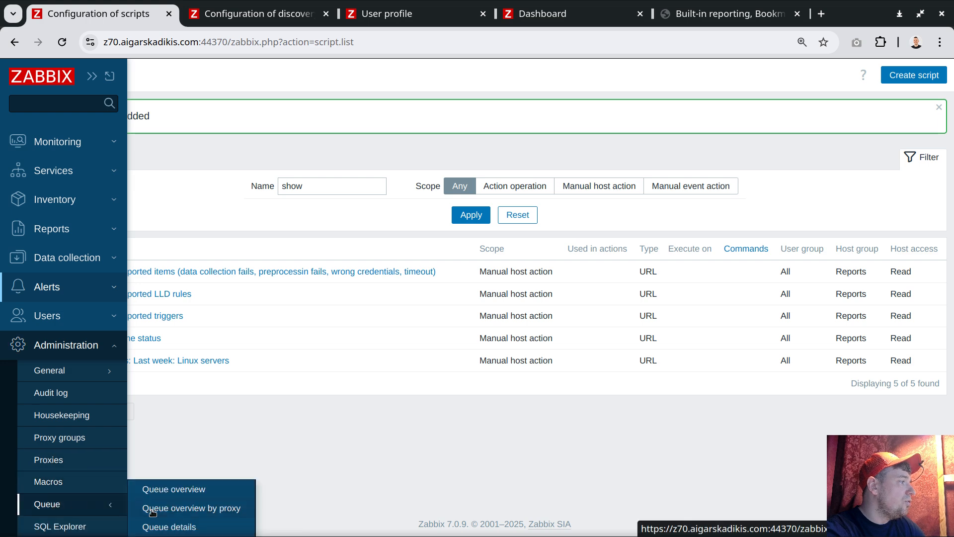
click(185, 494)
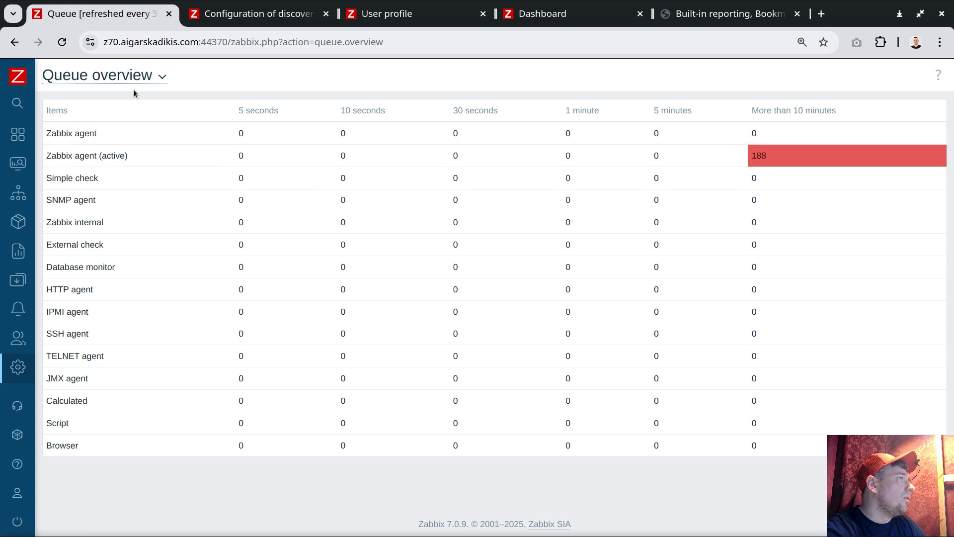
click(145, 76)
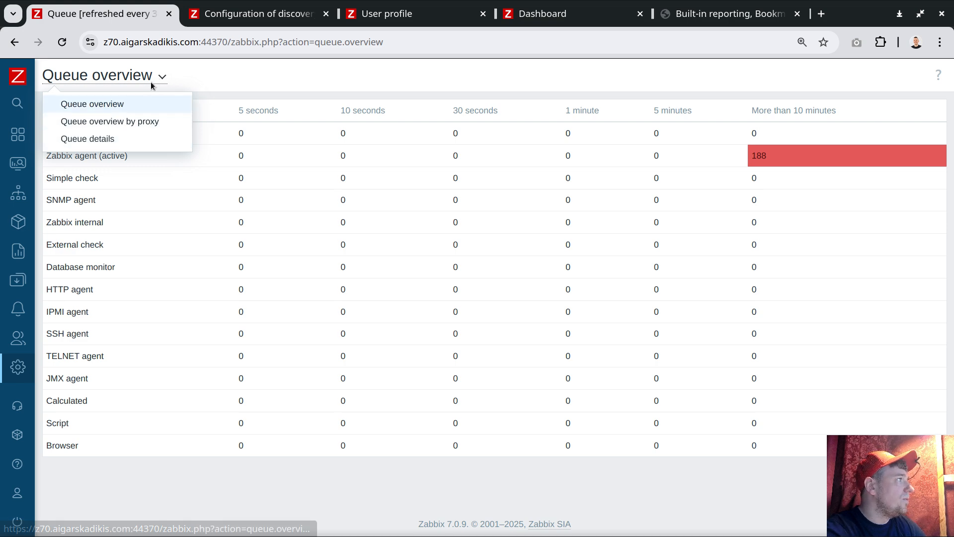
click(107, 140)
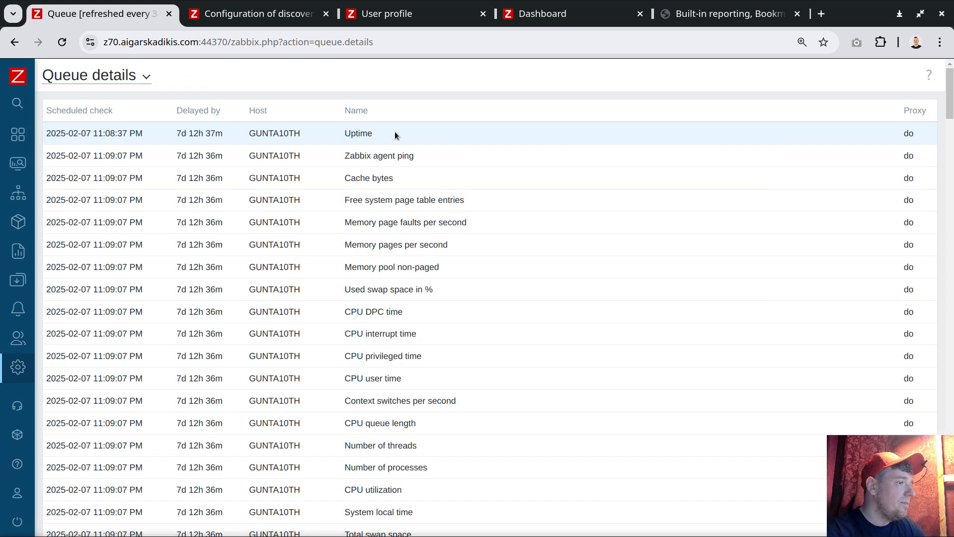
click(147, 77)
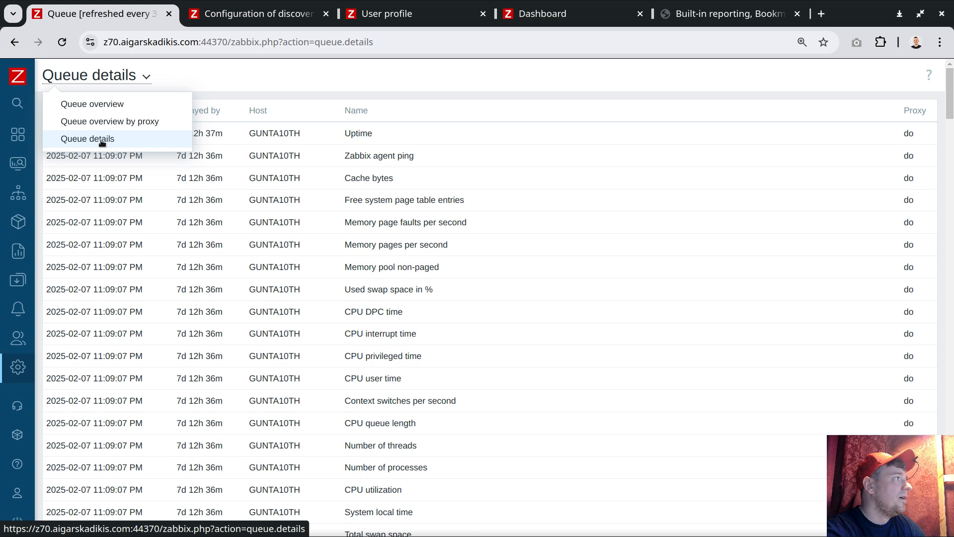
click(117, 142)
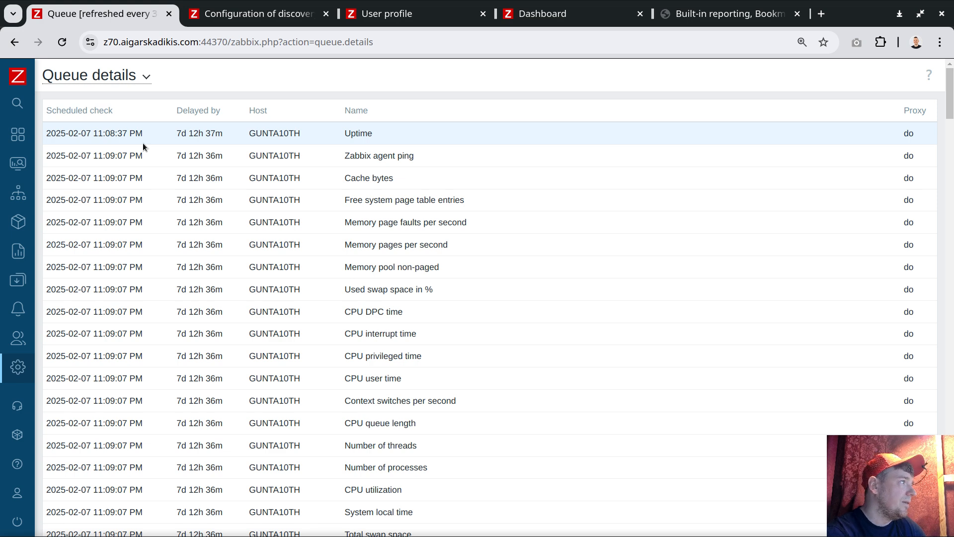
Examine the host and the delay of the first item in the queue details list
double_click(286, 133)
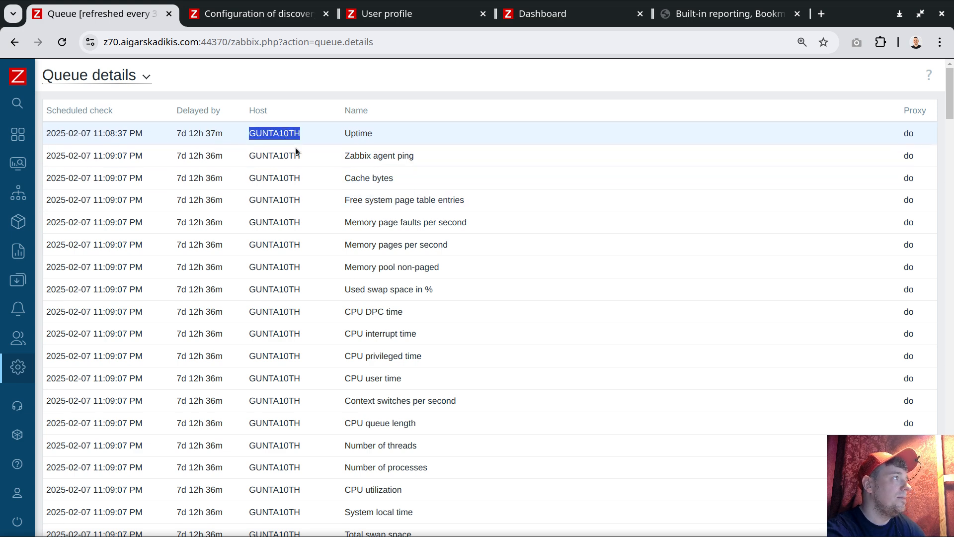
double_click(181, 133)
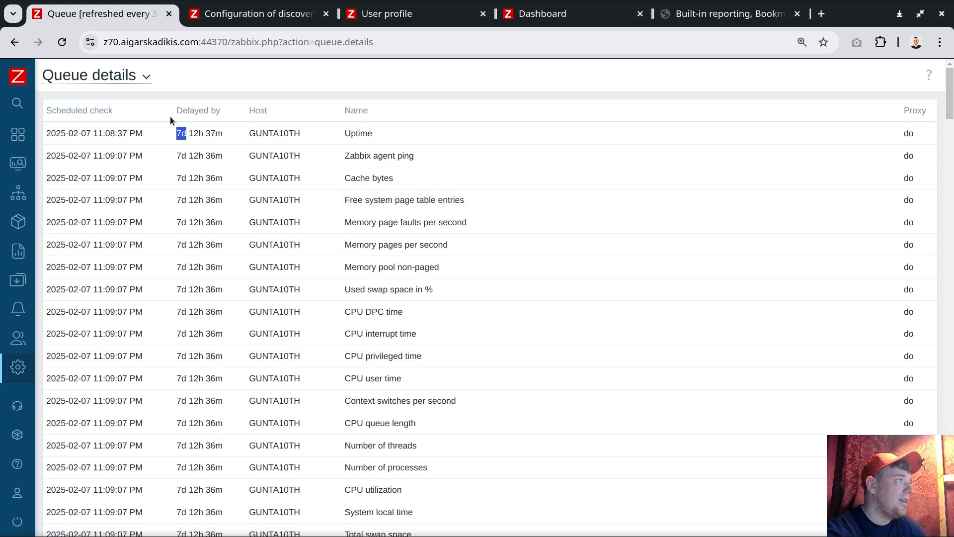
drag(175, 111, 239, 117)
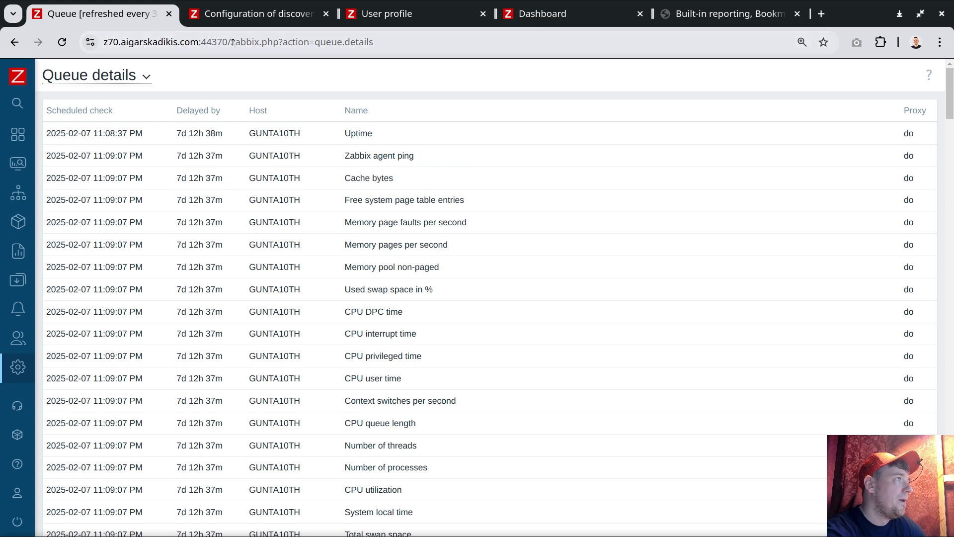
Copy the "zabbix.php?action=queue.details" part of the queue details page address
drag(233, 42, 407, 42)
right_click(338, 42)
click(390, 150)
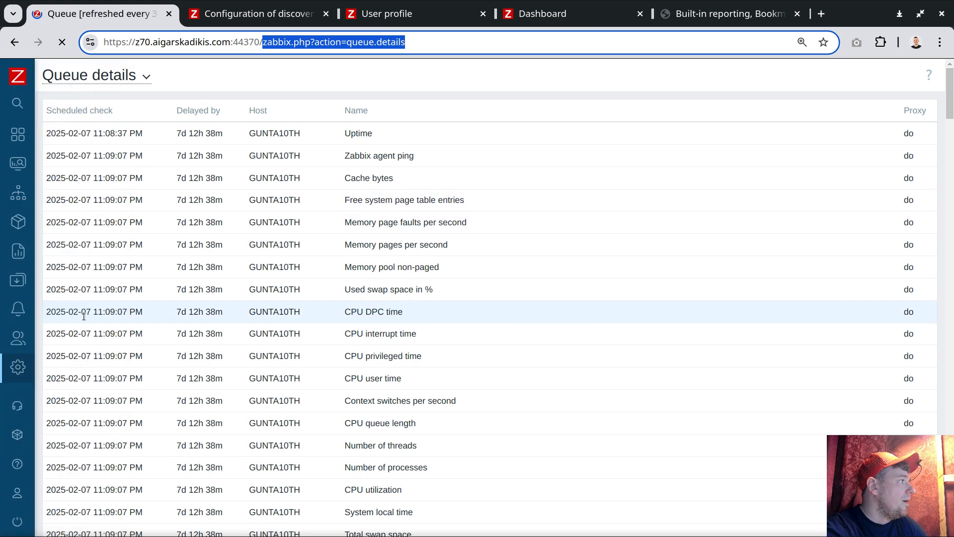
Clone the "Show: Problems: Last week: Linux servers" script and replace the clone's URL with "zabbix.php?action=queue.details"
mouse_move(24, 367)
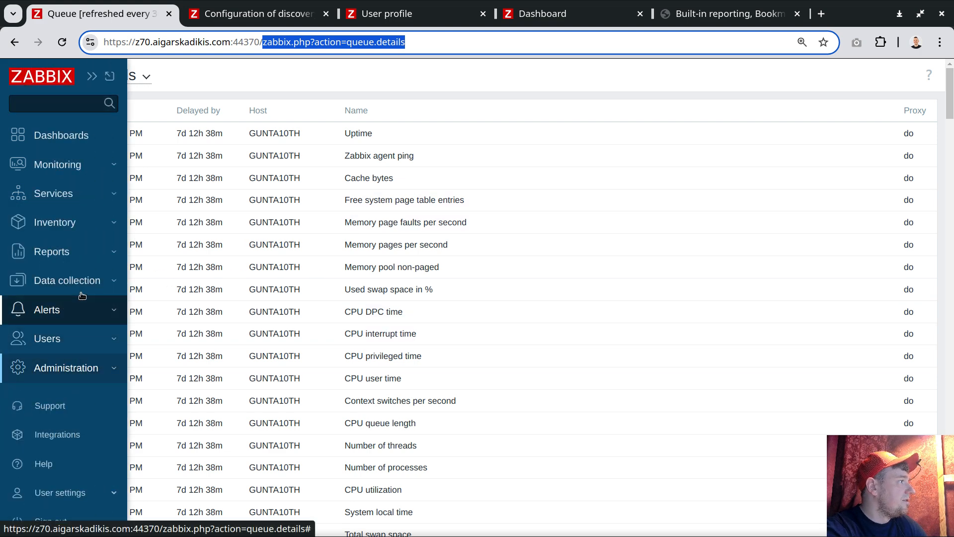
click(69, 311)
click(46, 379)
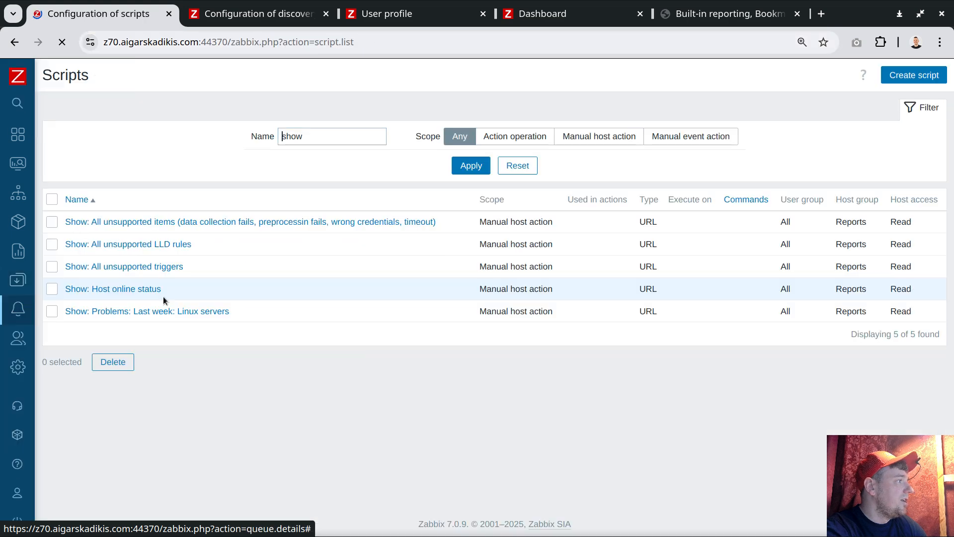
click(147, 311)
click(105, 408)
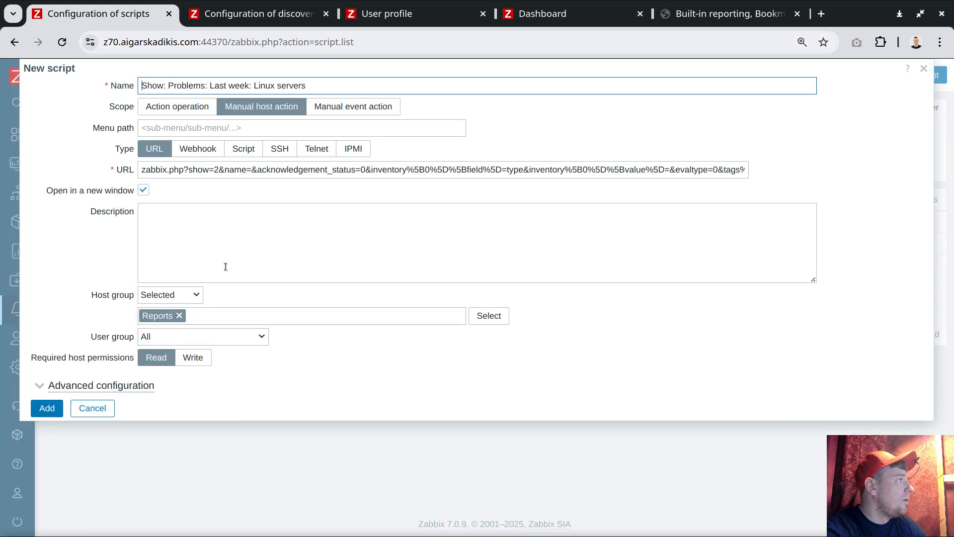
triple_click(218, 164)
key(ctrl+v)
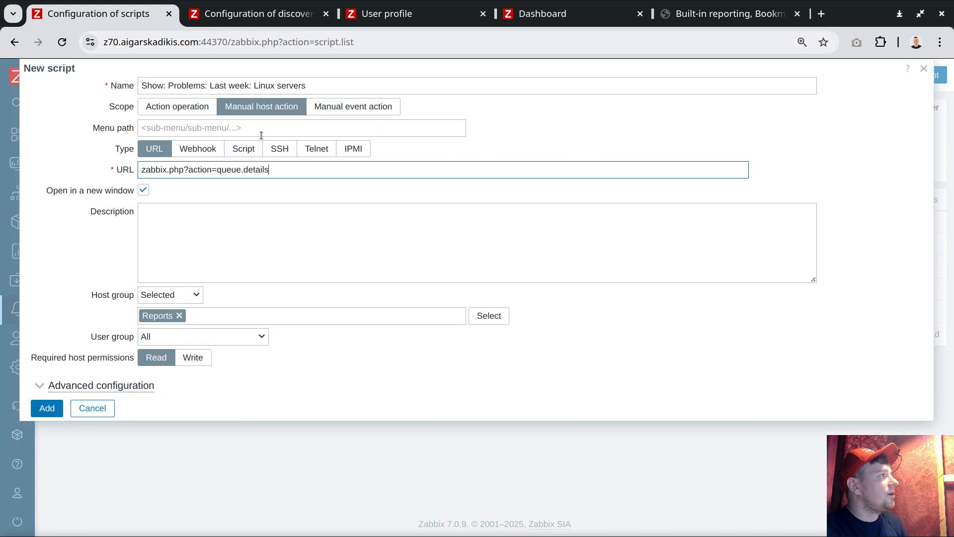
Name the cloned script "Show: Which hosts have not checked in into monitoring lately" and add it
double_click(180, 84)
key(shift+End)
text(Whic)
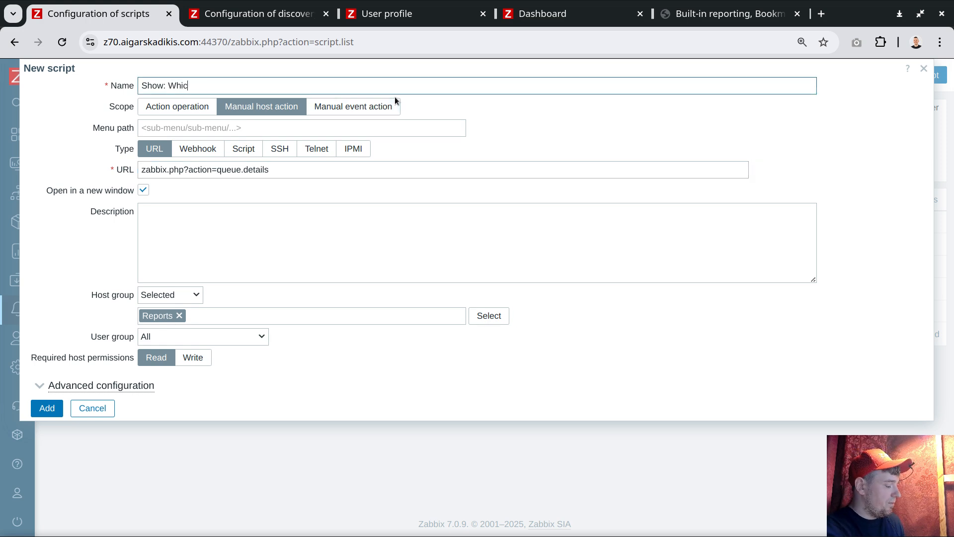
text(h hosts )
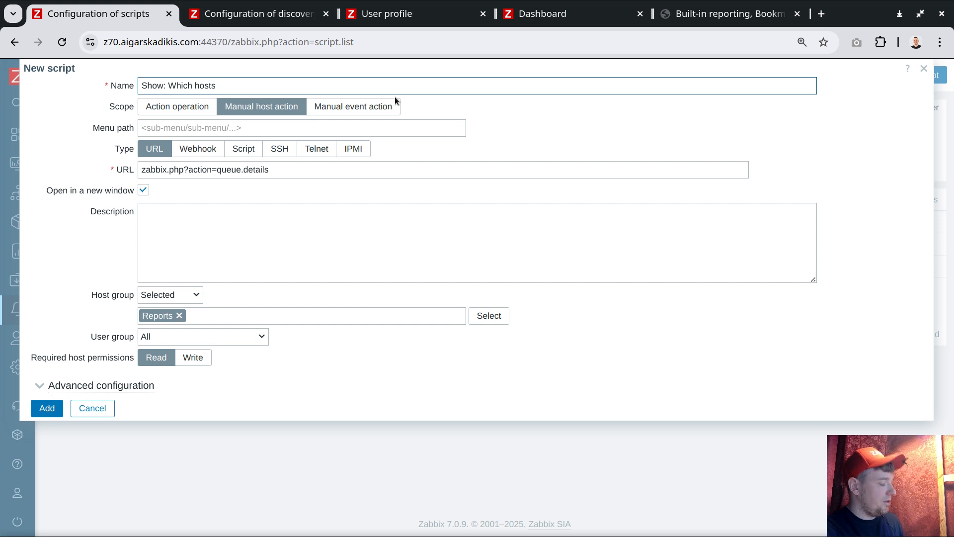
text(have not)
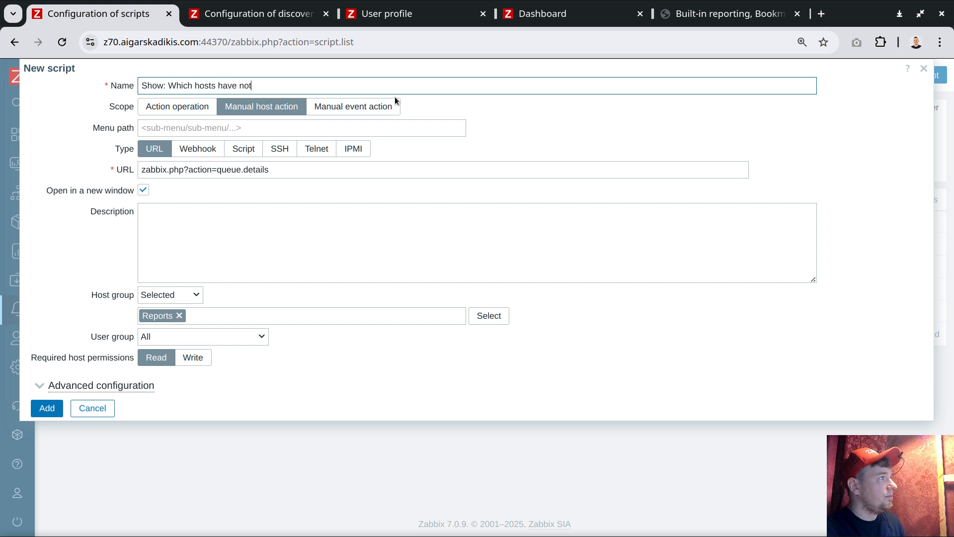
text( checked )
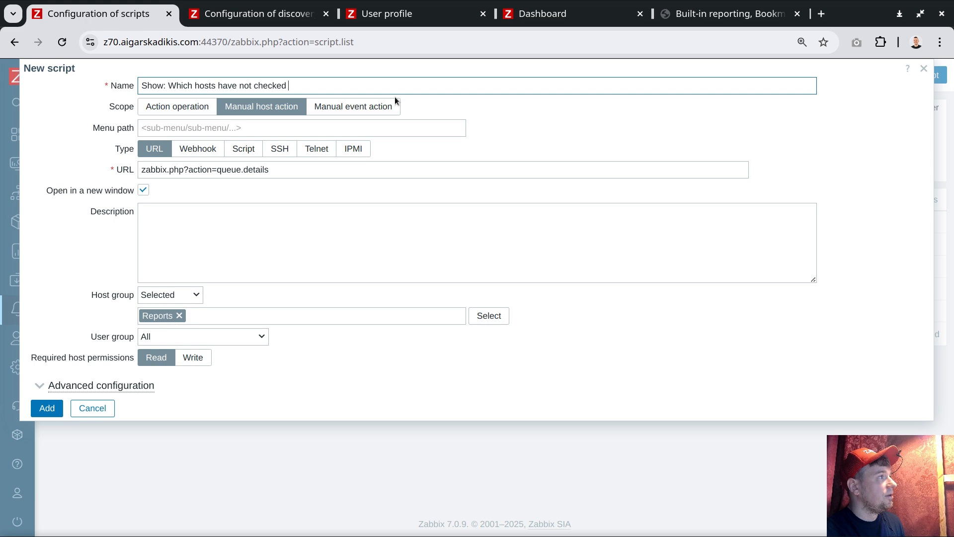
text(in into monitoring lately)
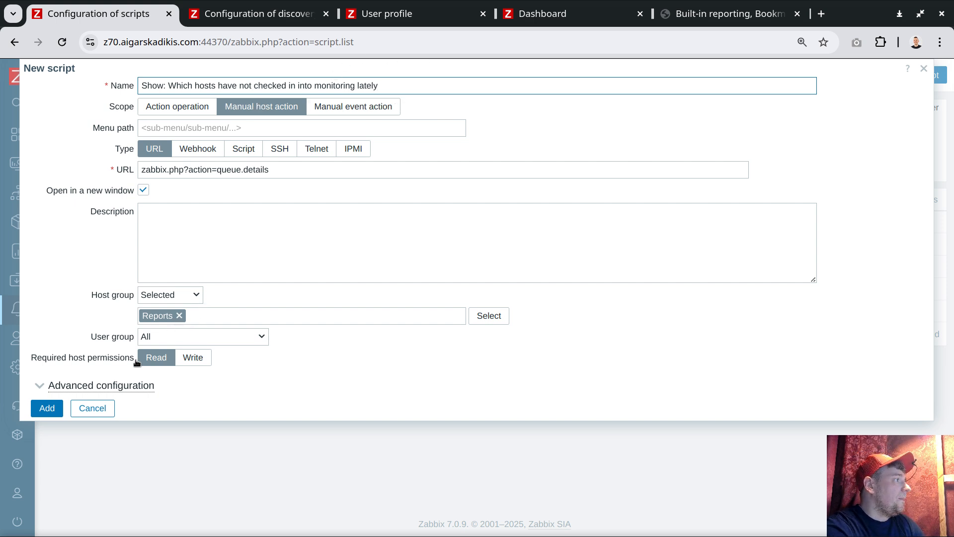
click(46, 408)
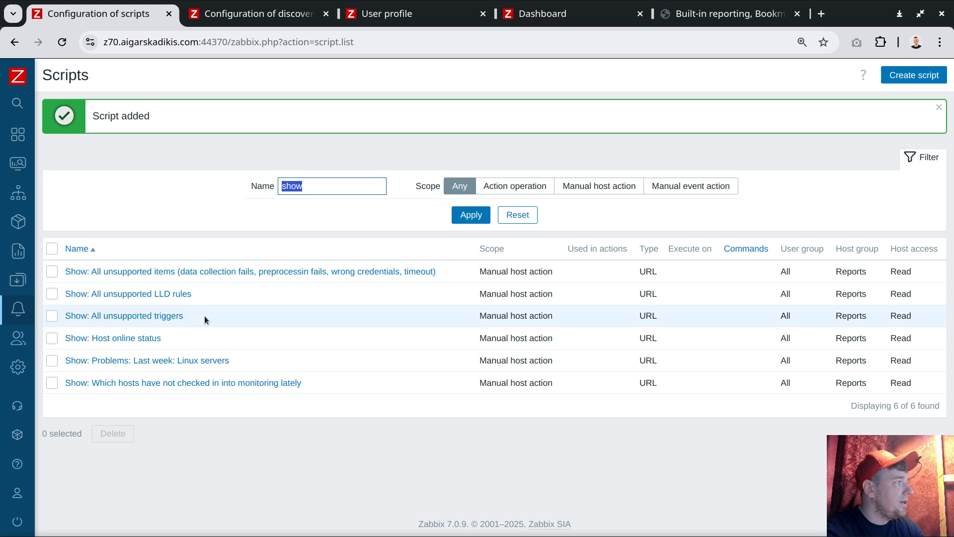
Bring up the Menu host's links in the monitored hosts list and close the leftover discovery, user profile and dashboard pages
drag(204, 315, 140, 316)
drag(213, 293, 132, 294)
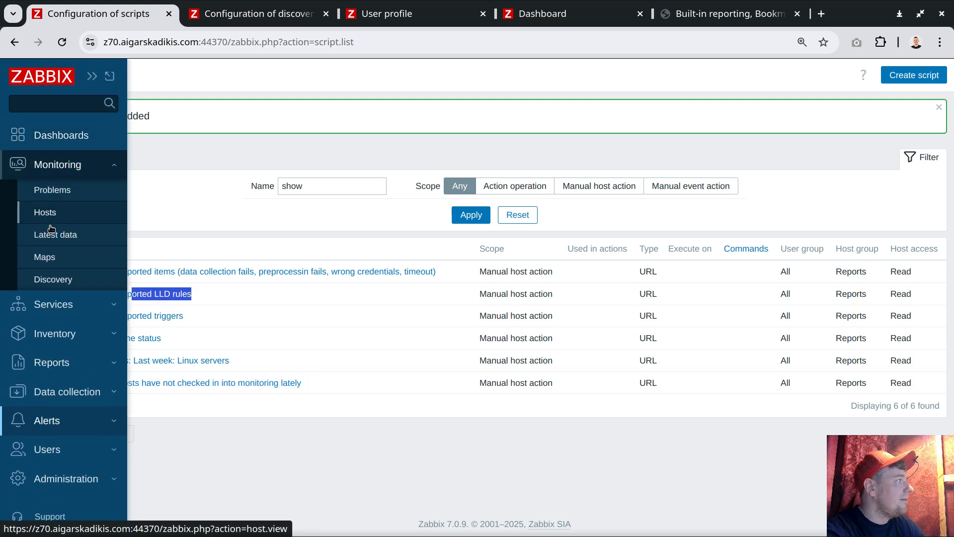
click(48, 213)
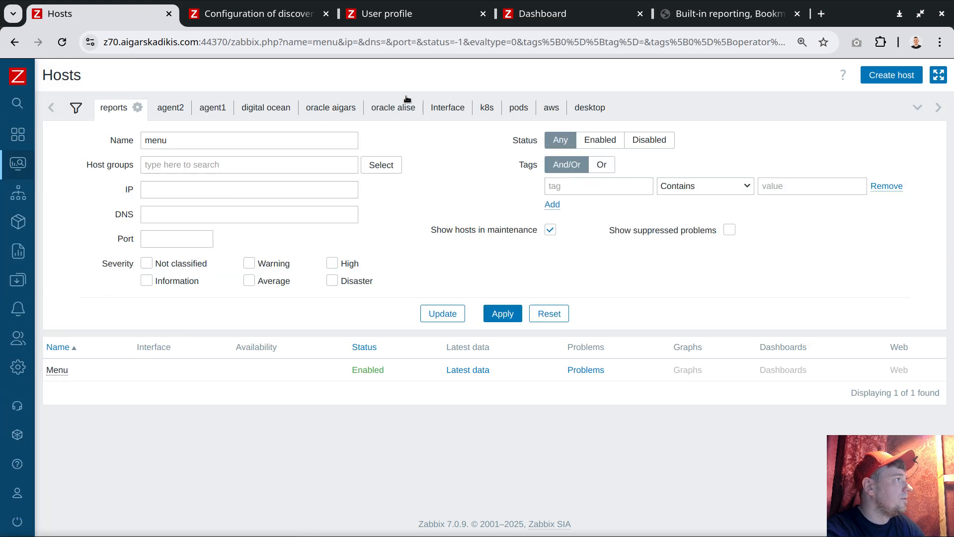
click(62, 369)
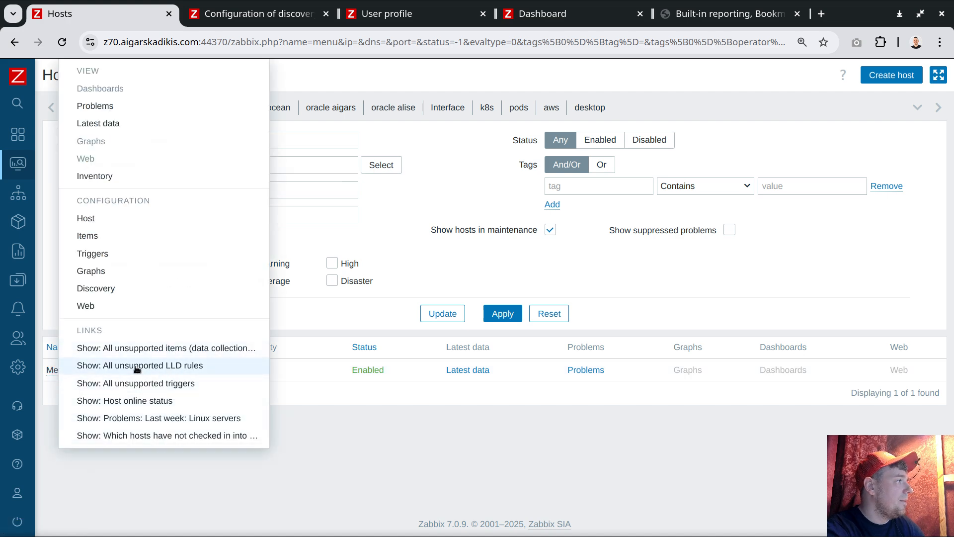
click(326, 14)
click(326, 14)
click(326, 14)
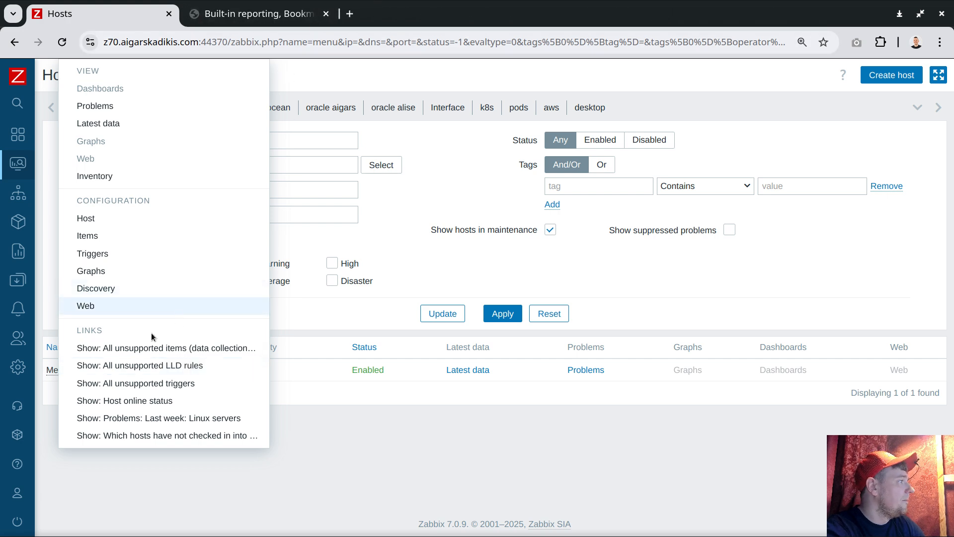
Test the Menu host's link to all unsupported items, look through the items list, and close the report
click(147, 347)
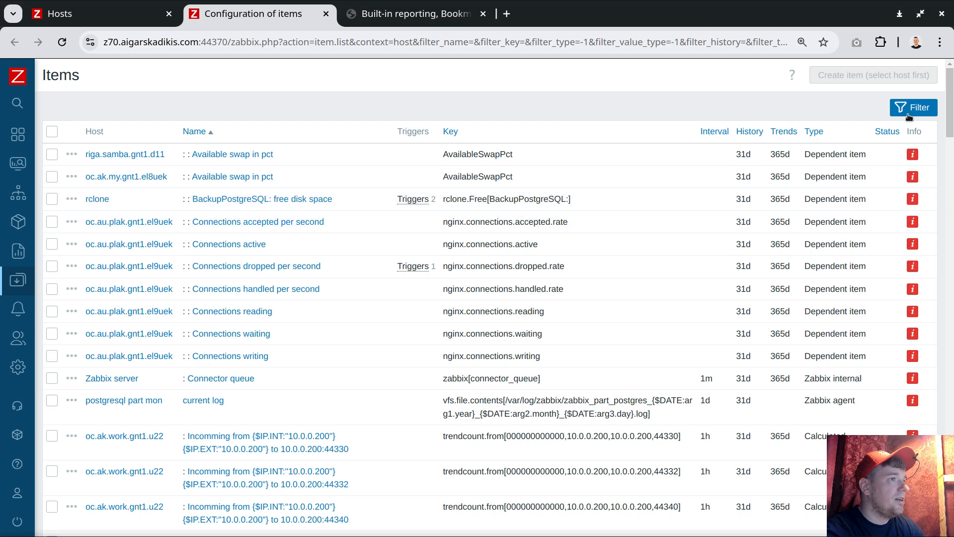
scroll(434, 207, down, 8)
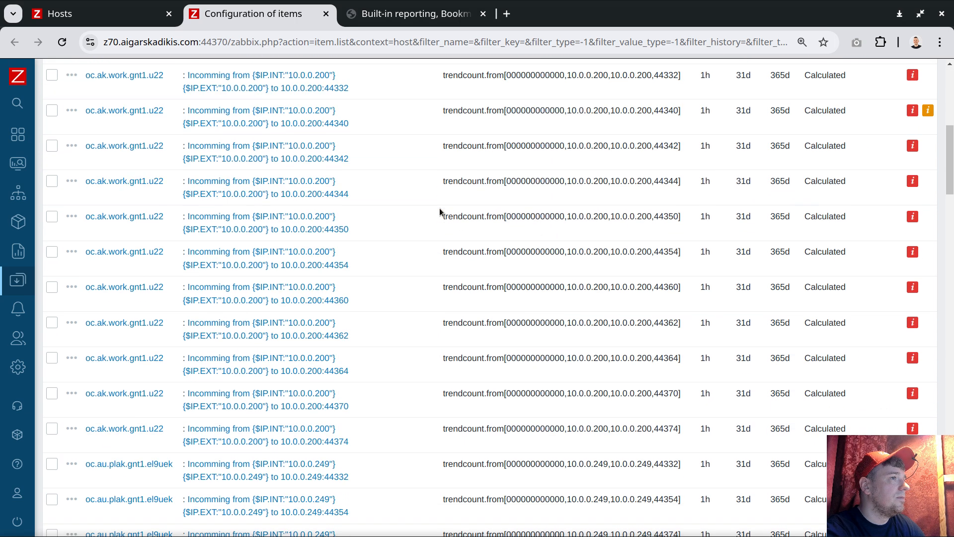
scroll(439, 208, up, 8)
click(326, 14)
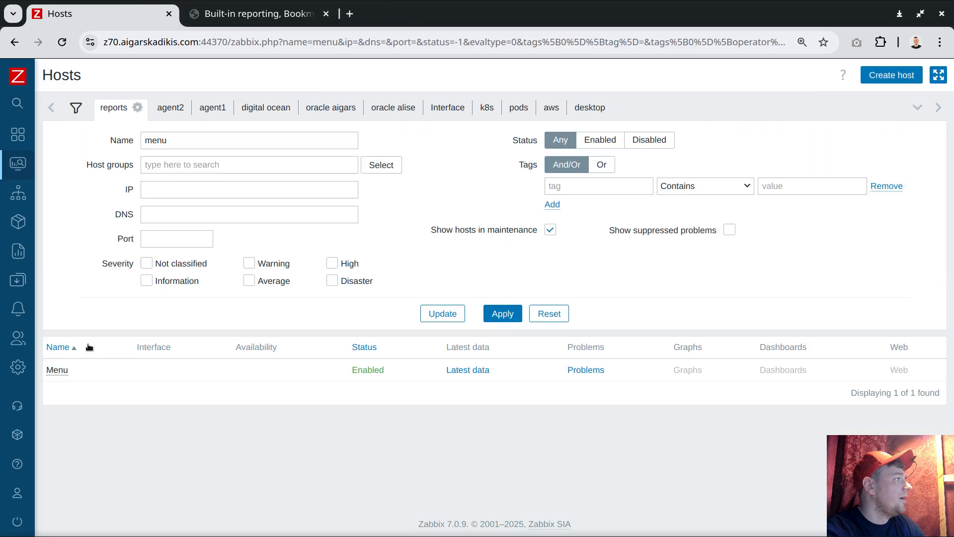
Test the Menu host's "Show: All unsupported LLD rules" link and close the discovery rules report
click(54, 370)
click(191, 366)
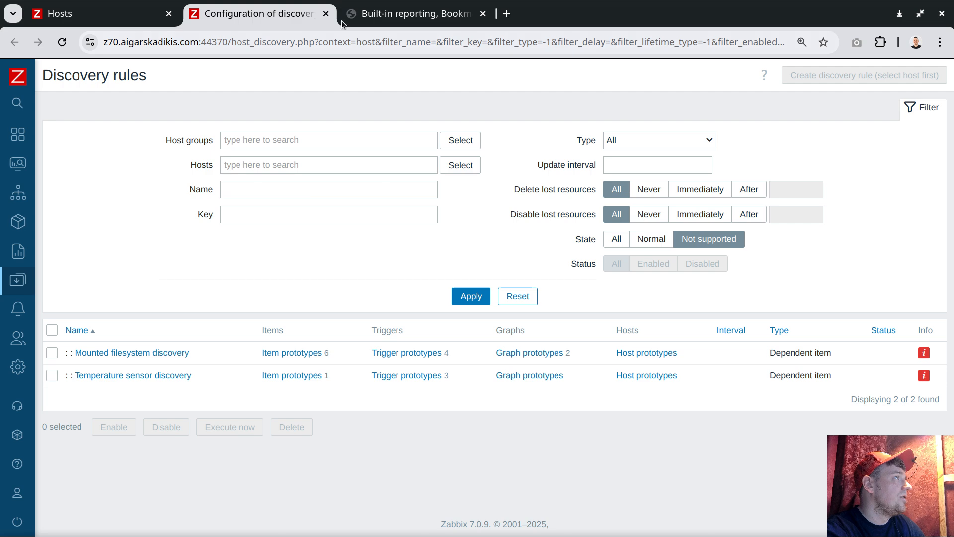
click(326, 14)
Test the Menu host's "Show: All unsupported triggers" link, look through the triggers list, and close it
click(55, 370)
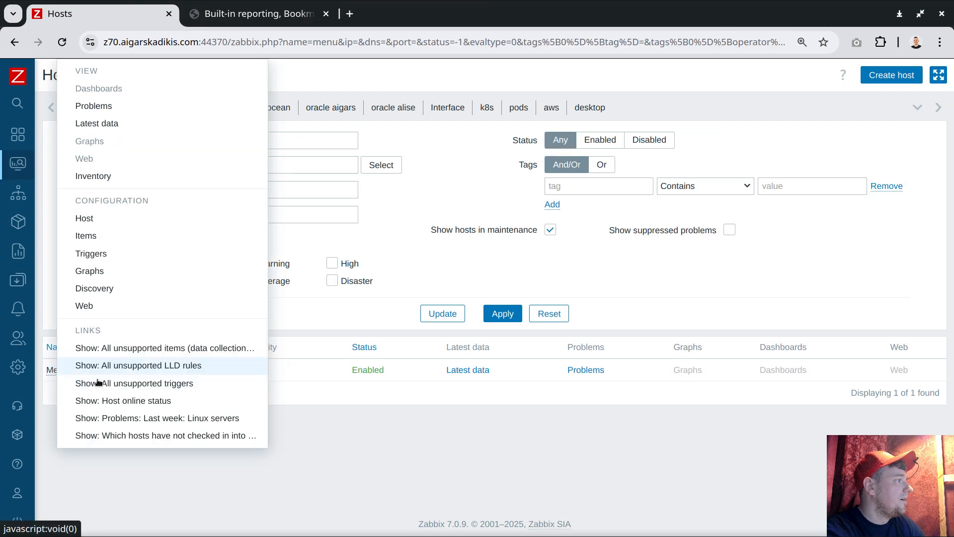
click(162, 384)
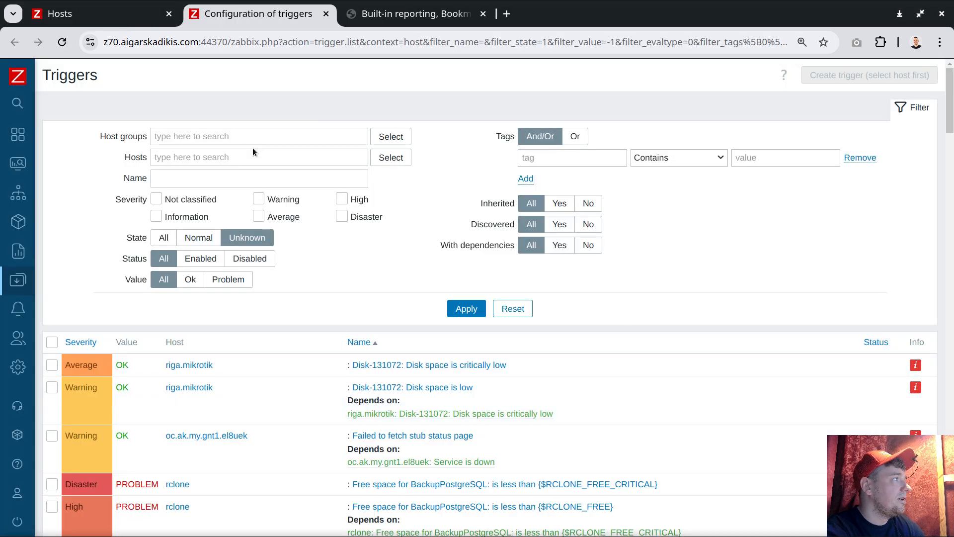
scroll(261, 245, down, 9)
scroll(261, 245, up, 5)
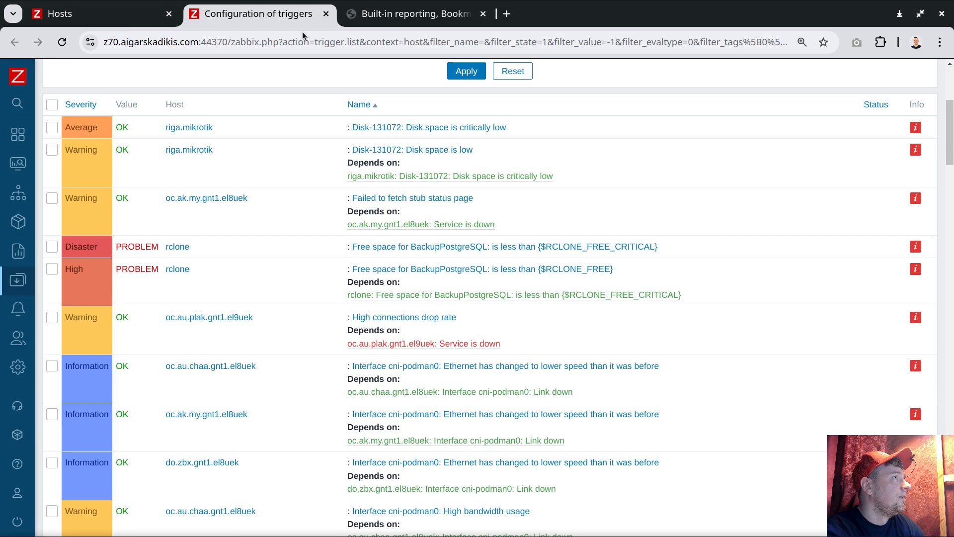
click(326, 16)
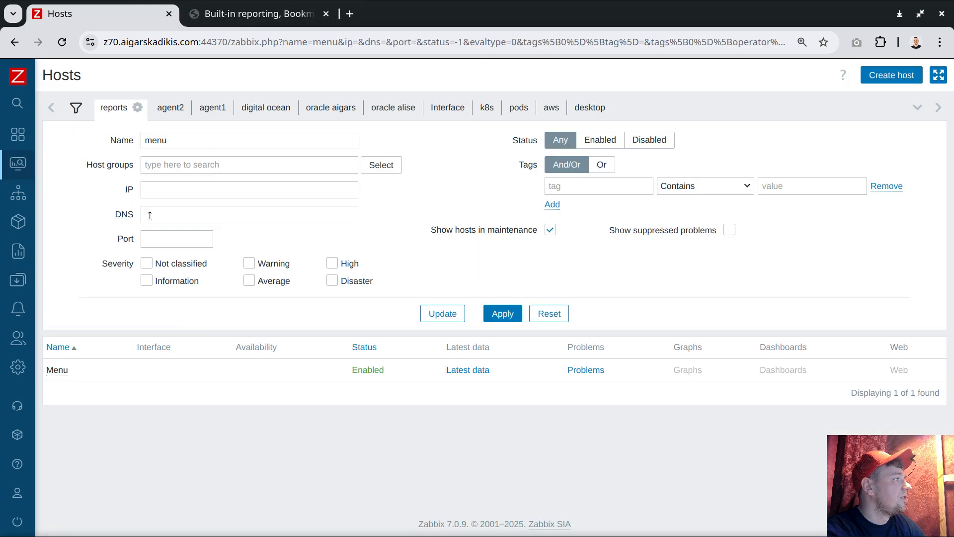
Test the Menu host's "Show: Host online status" link, view the availability dashboard, and close it
click(59, 370)
click(144, 402)
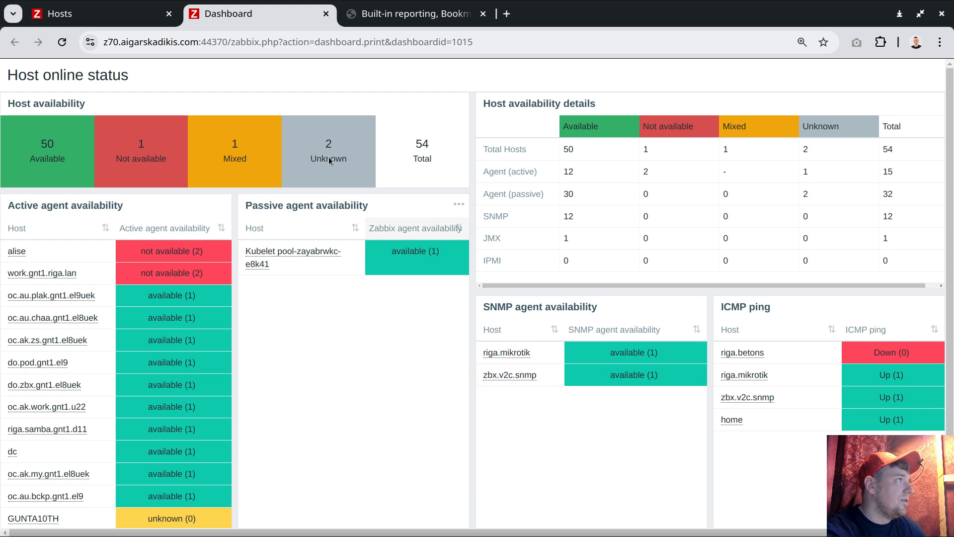
click(326, 14)
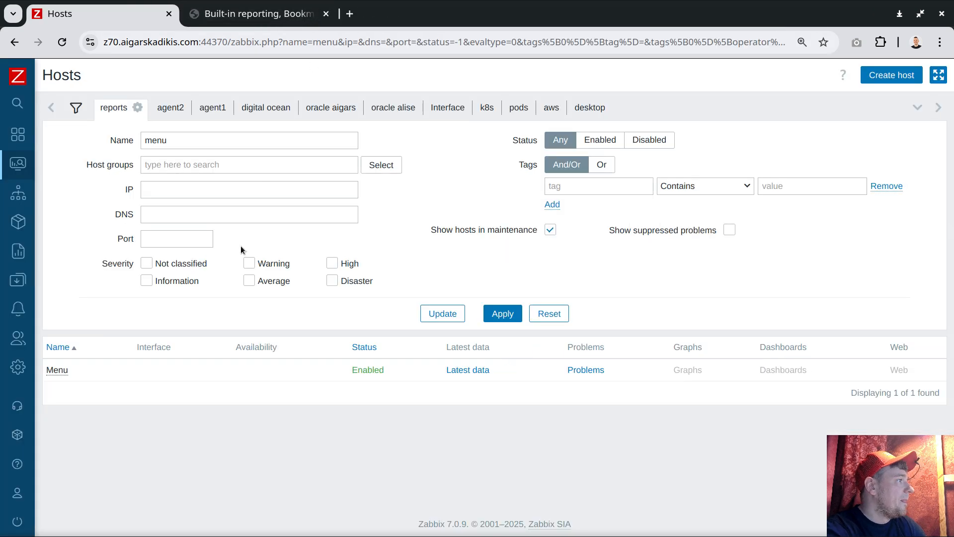
Test the Menu host's "Show: Problems: Last week: Linux servers" link and return to the hosts page, leaving the report open
click(52, 369)
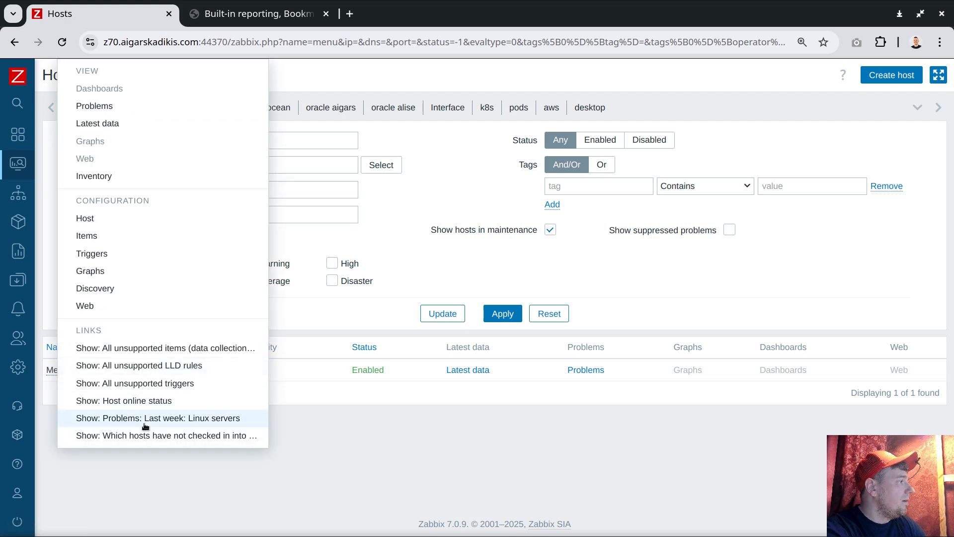
click(178, 419)
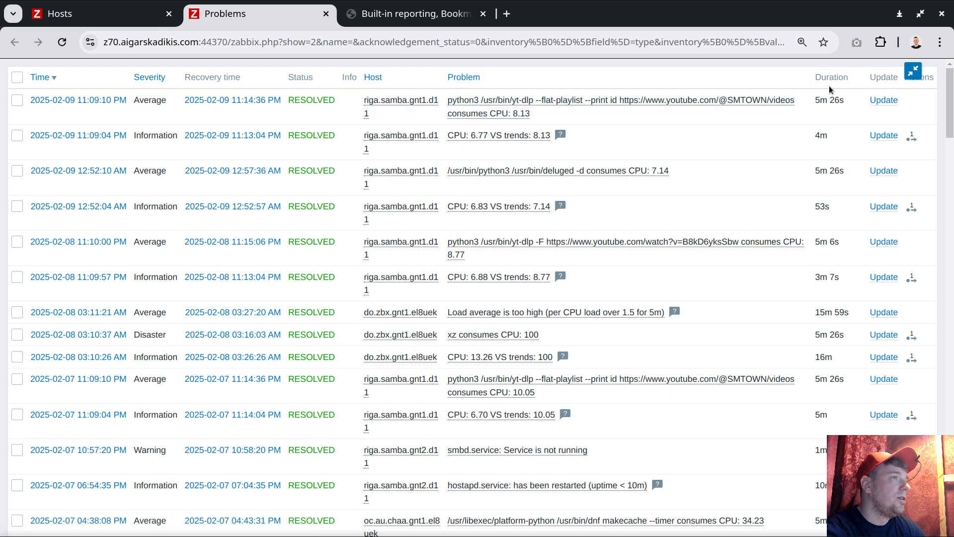
click(124, 14)
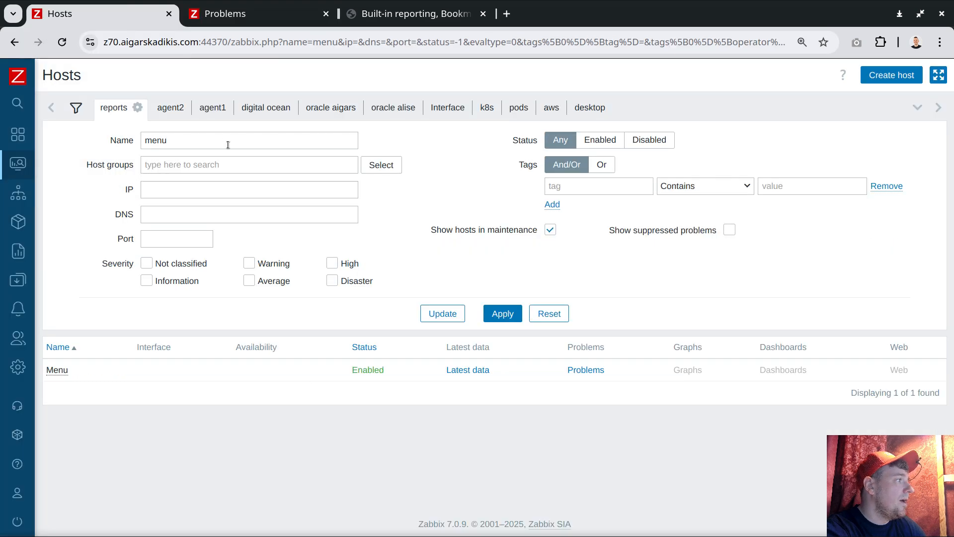
Test the Menu host's link to hosts not checked in lately, revisit the open problems and queue reports, and return to the hosts page
click(57, 370)
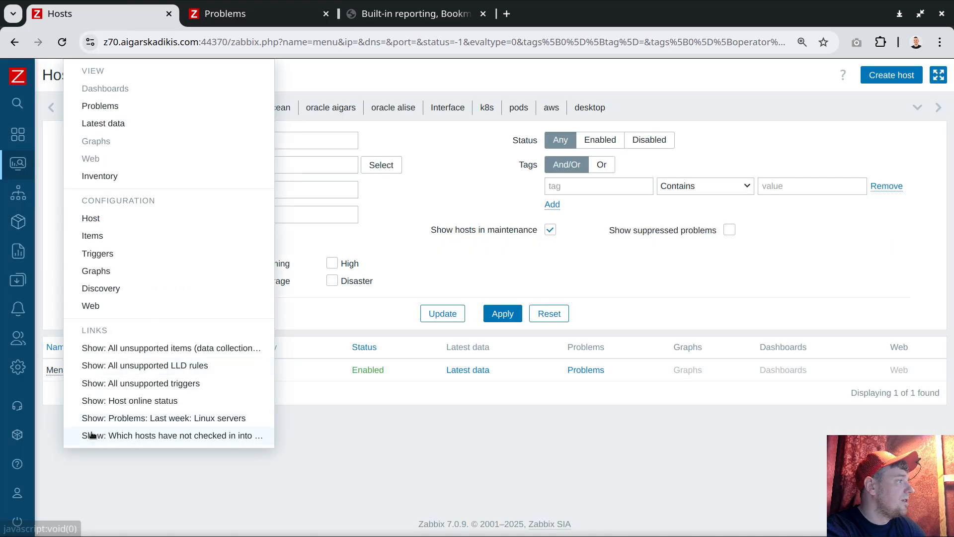
click(183, 435)
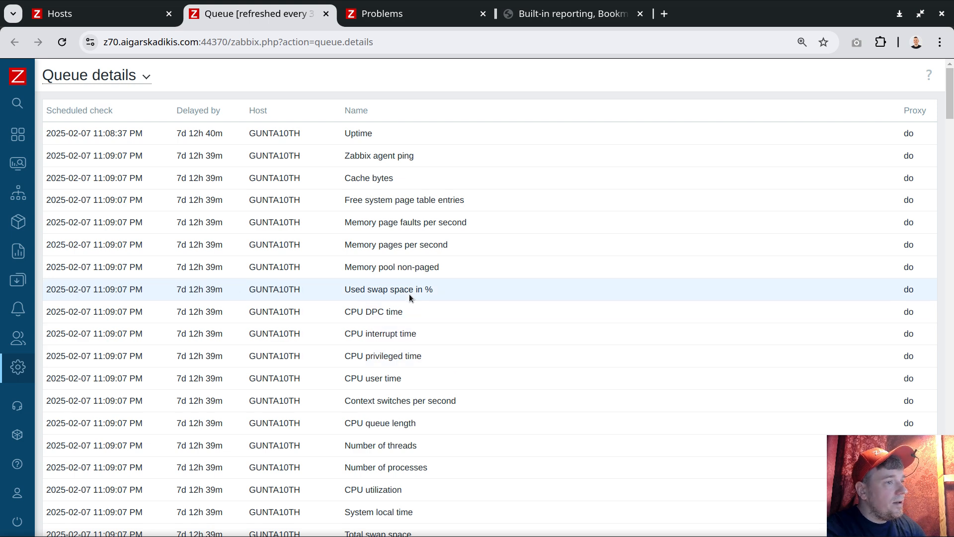
click(388, 14)
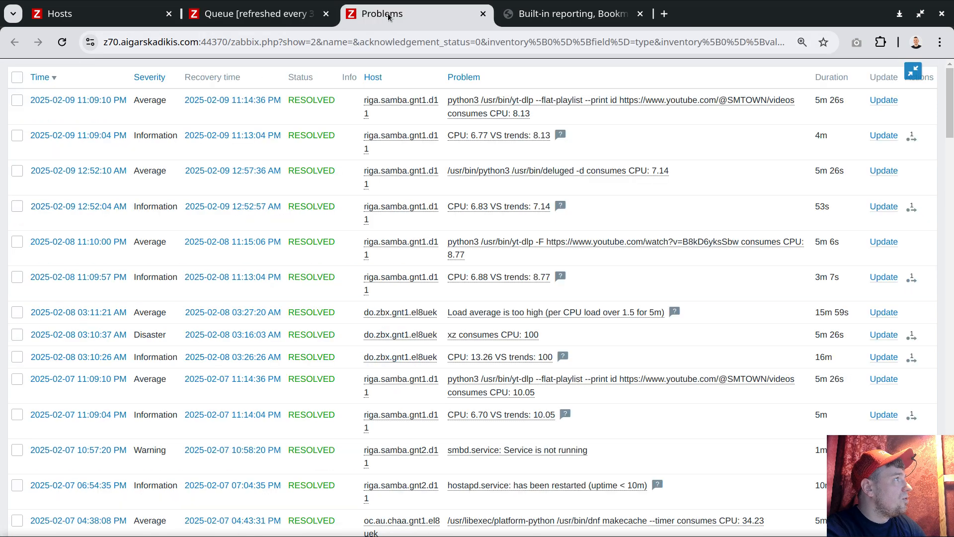
click(253, 15)
click(118, 14)
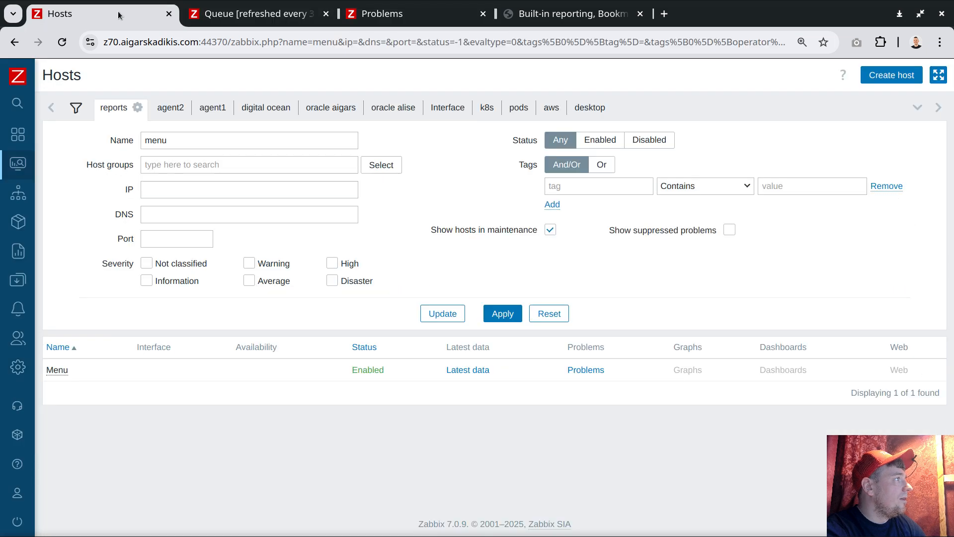